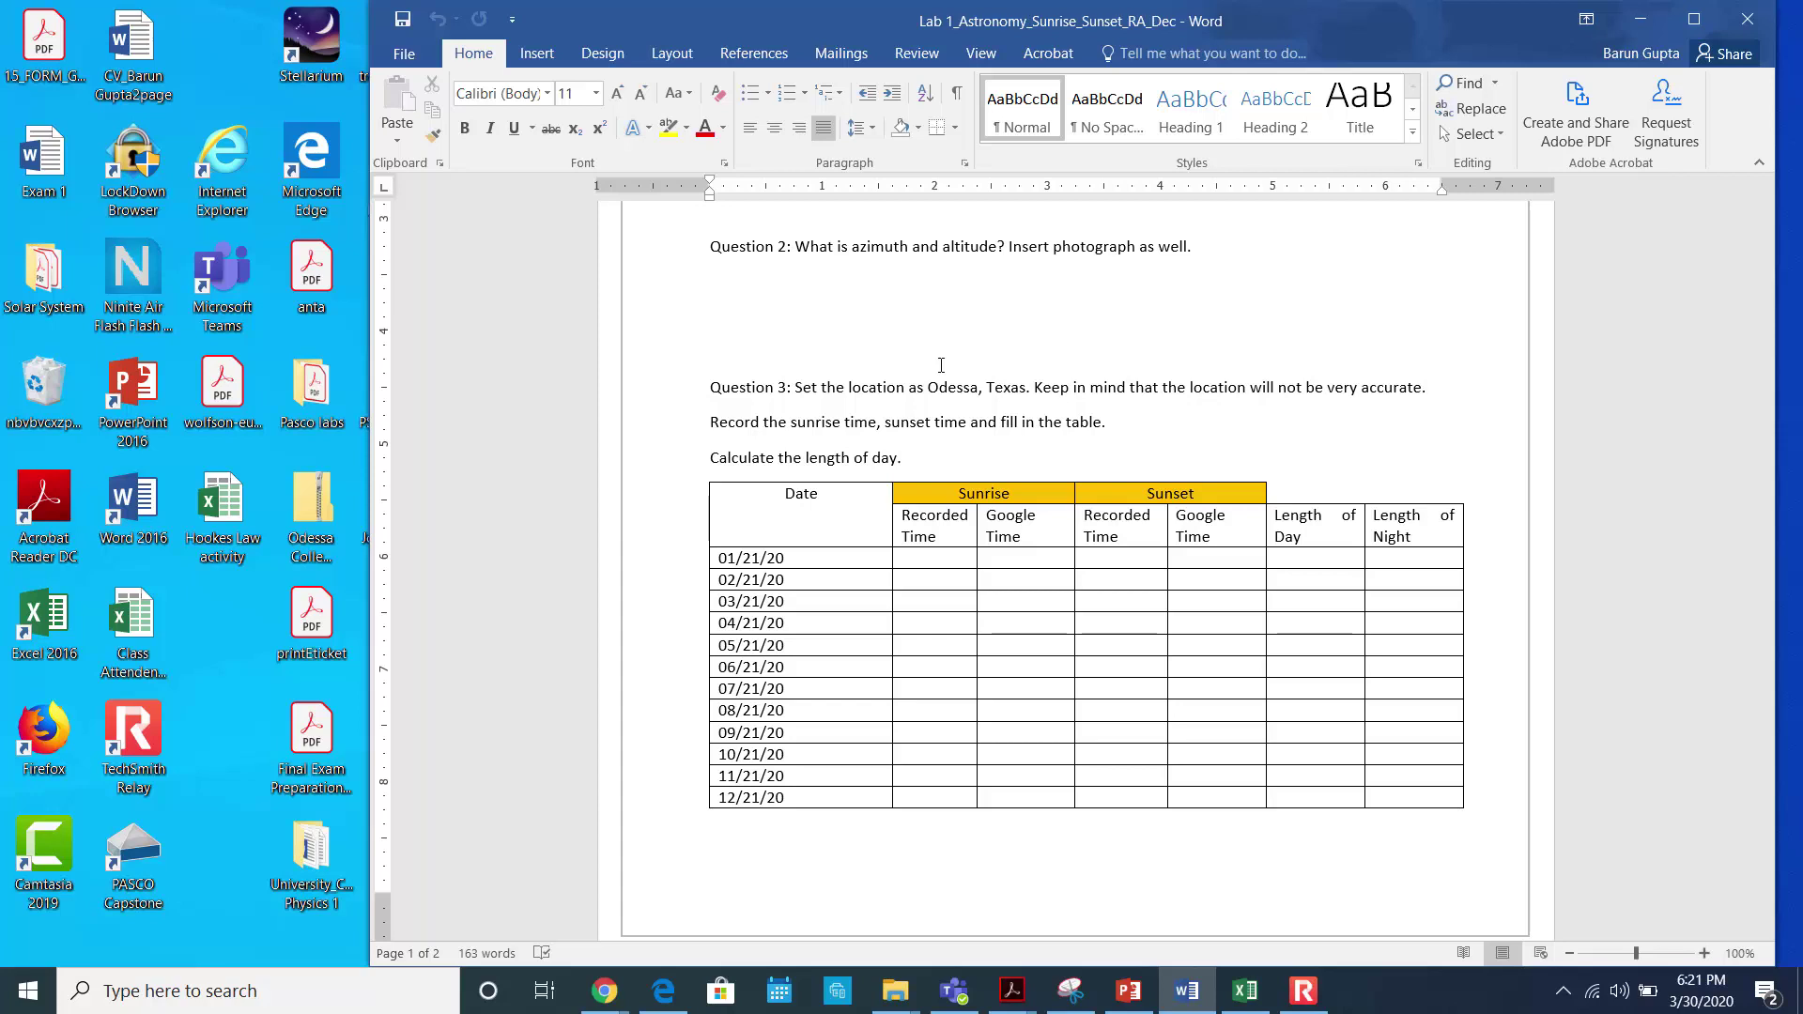
- Launch Stellarium from its desktop shortcut beside the Word lab document
{"action": "double_click", "coordinate": [310, 47]}
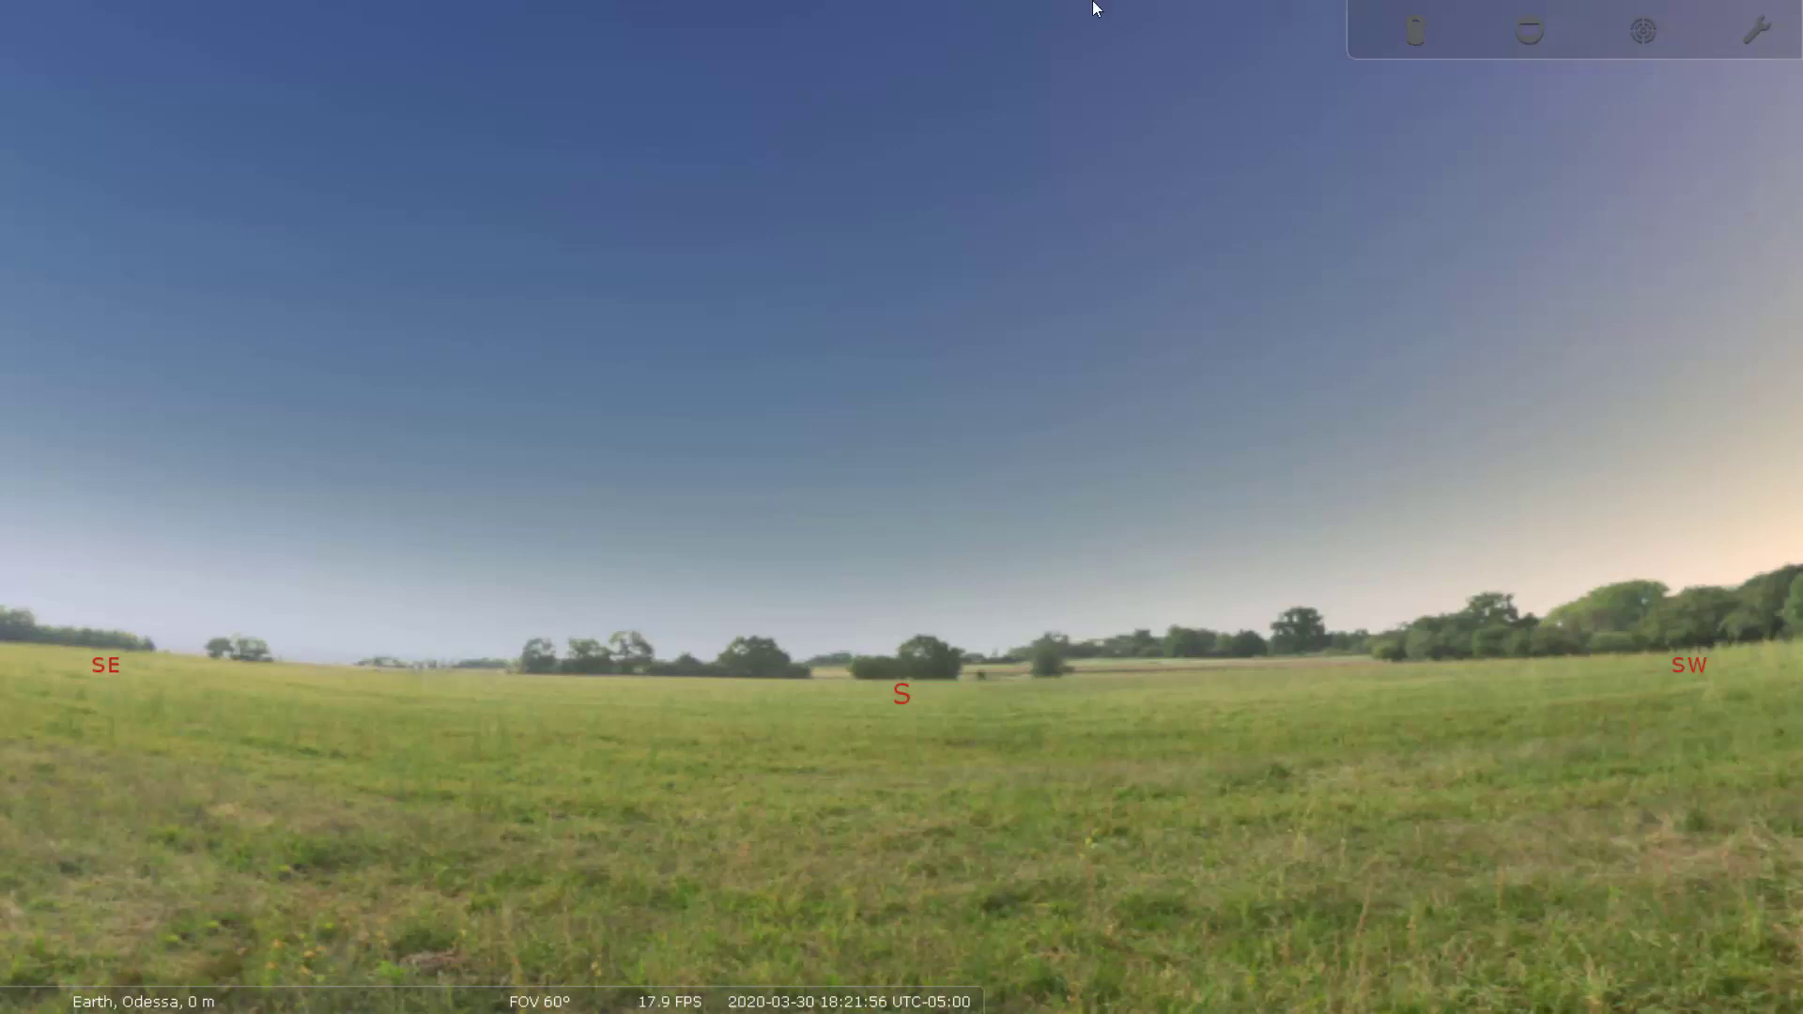
- Check the status bar: Earth, Odessa, 2020-03-30 around 18:22, UTC-05:00 America/Chicago time zone
{"action": "mouse_move", "coordinate": [150, 967]}
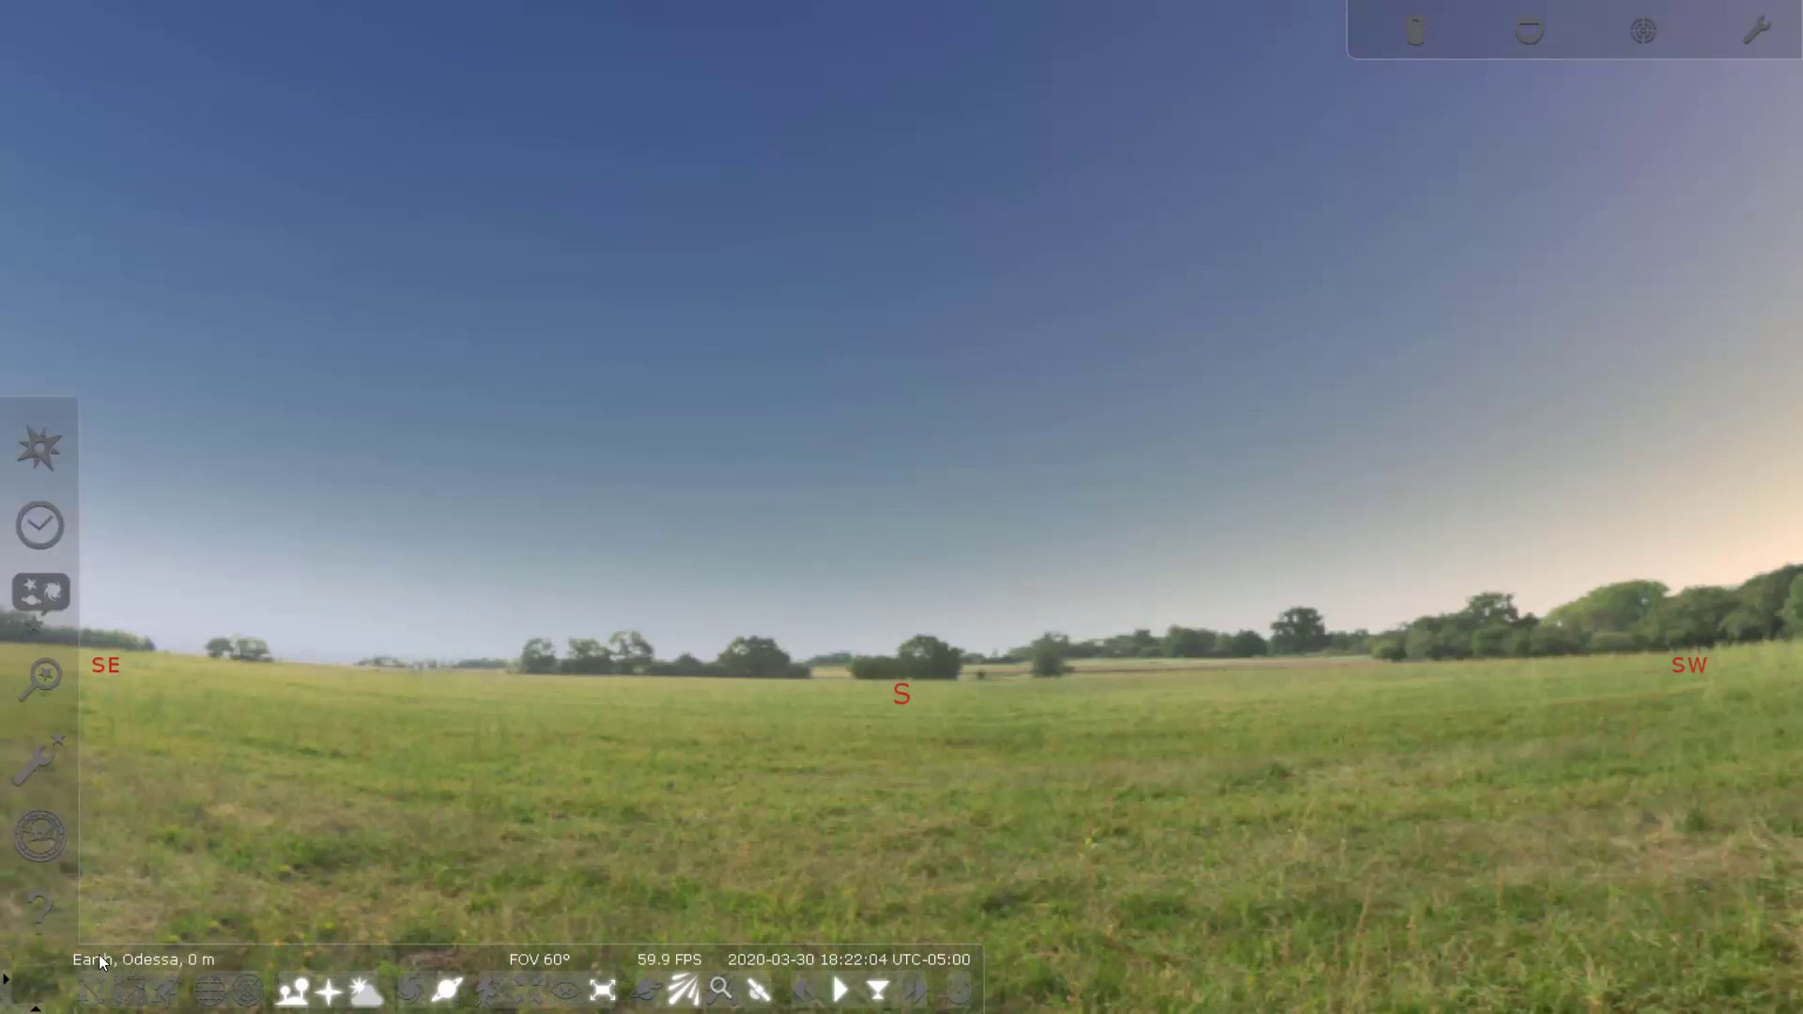
{"action": "mouse_move", "coordinate": [63, 961]}
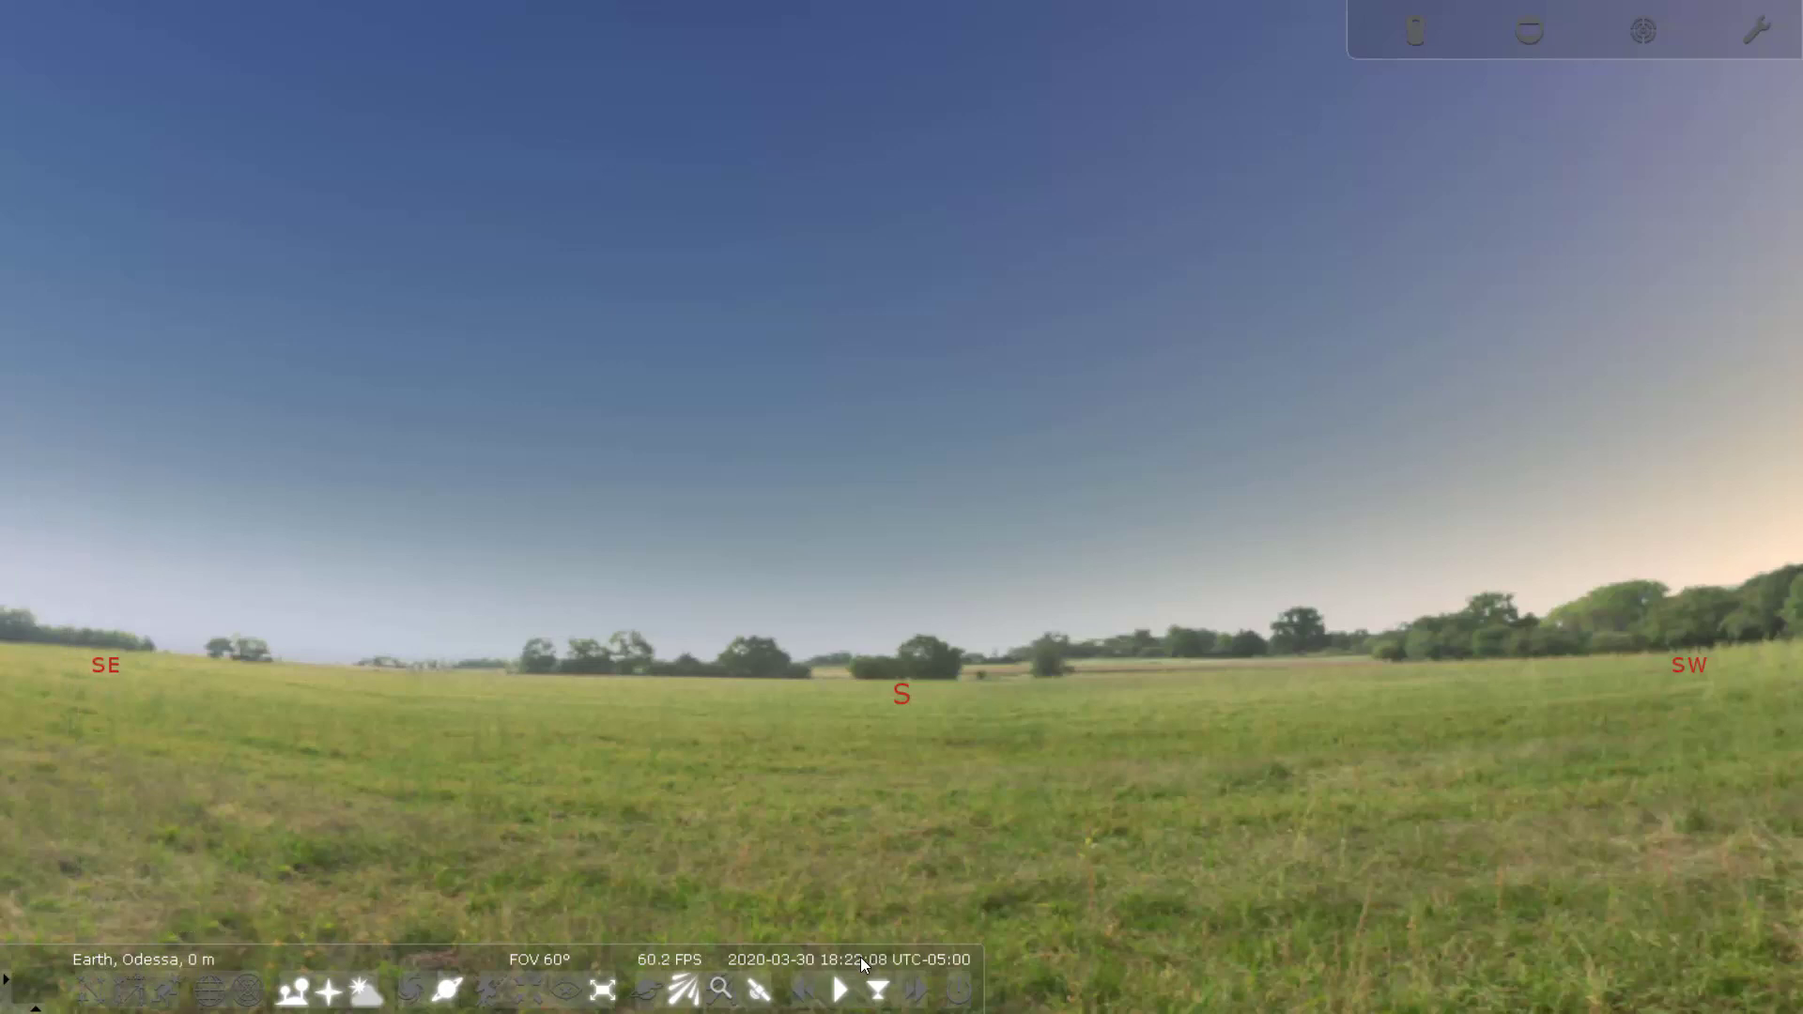
{"action": "mouse_move", "coordinate": [861, 956]}
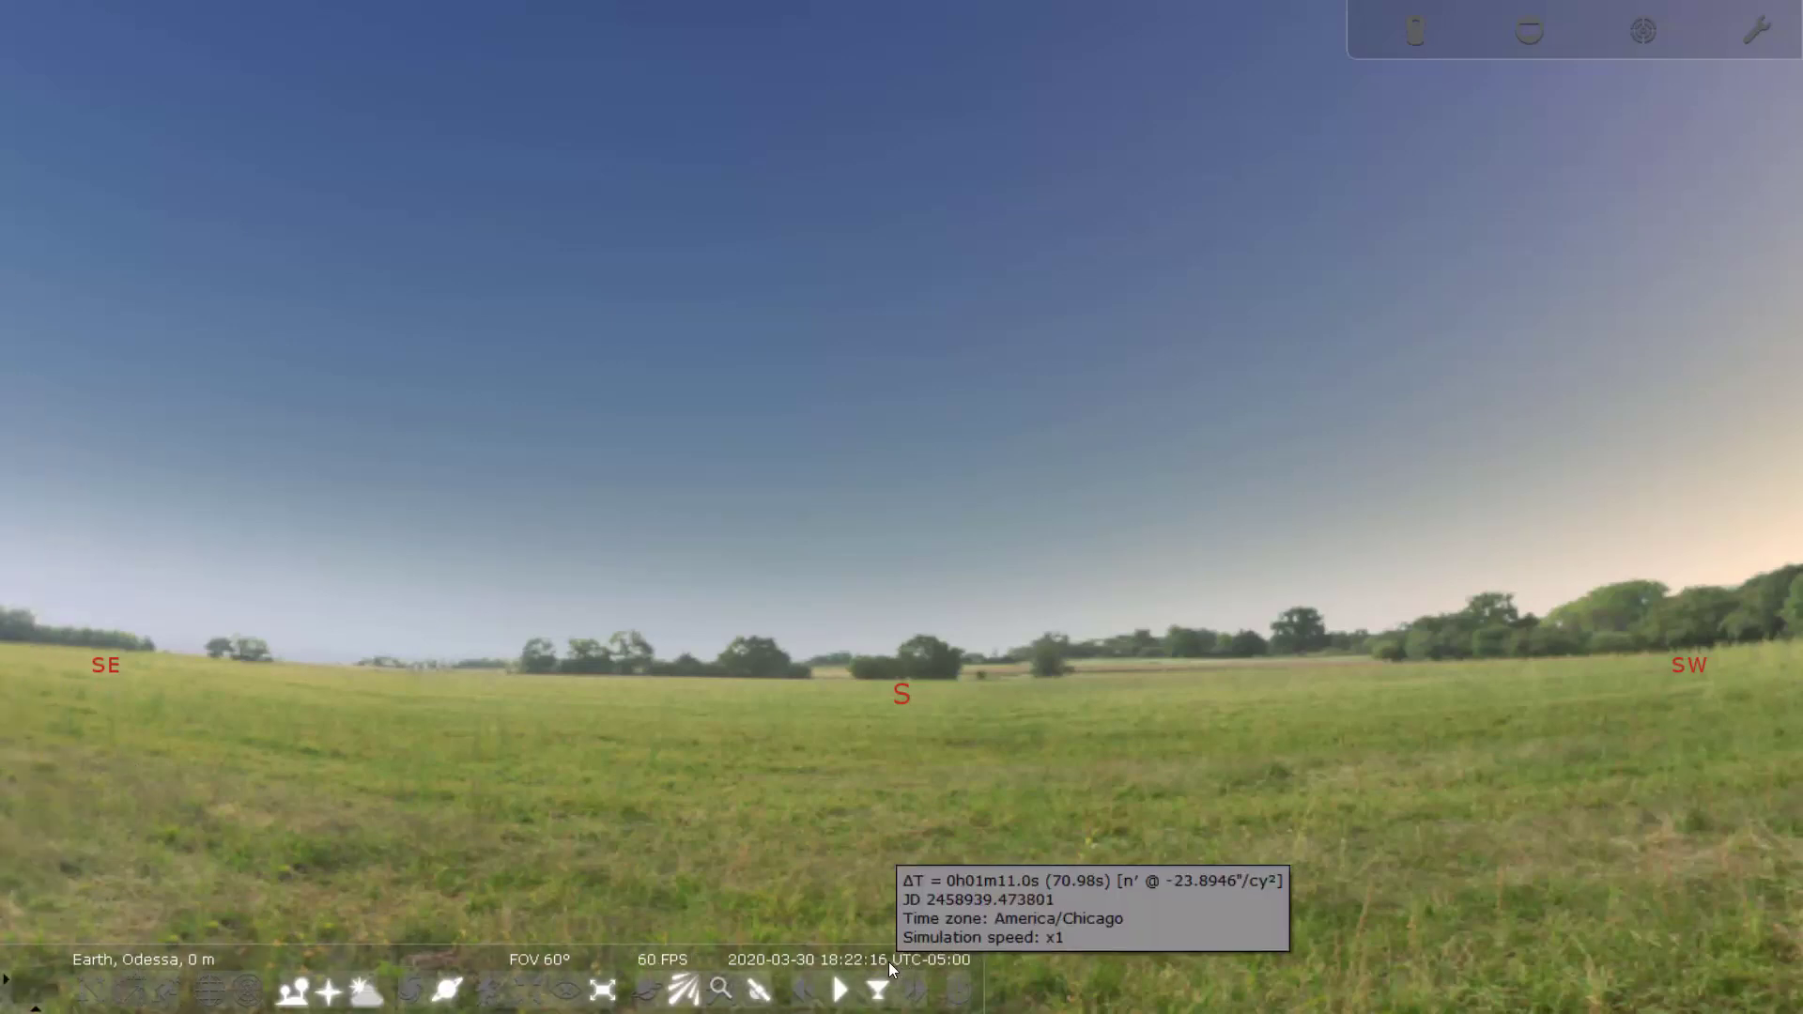
{"action": "mouse_move", "coordinate": [35, 449]}
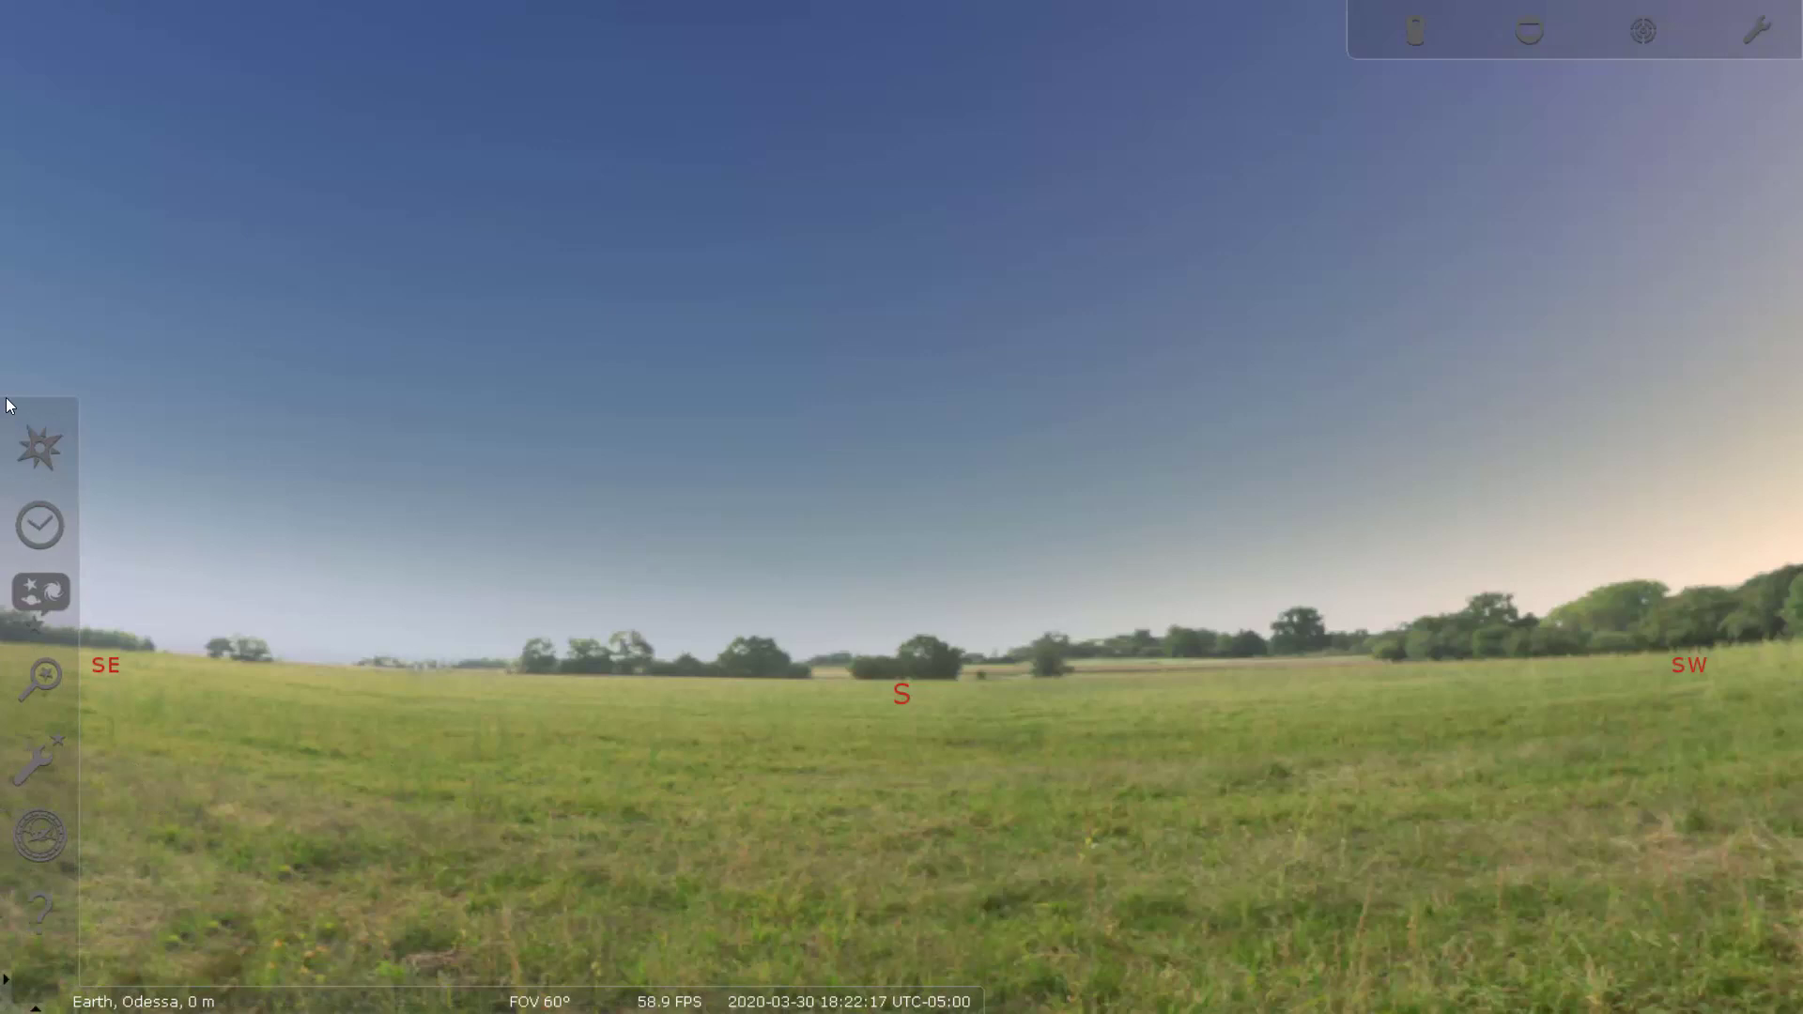
{"action": "left_click", "coordinate": [36, 449]}
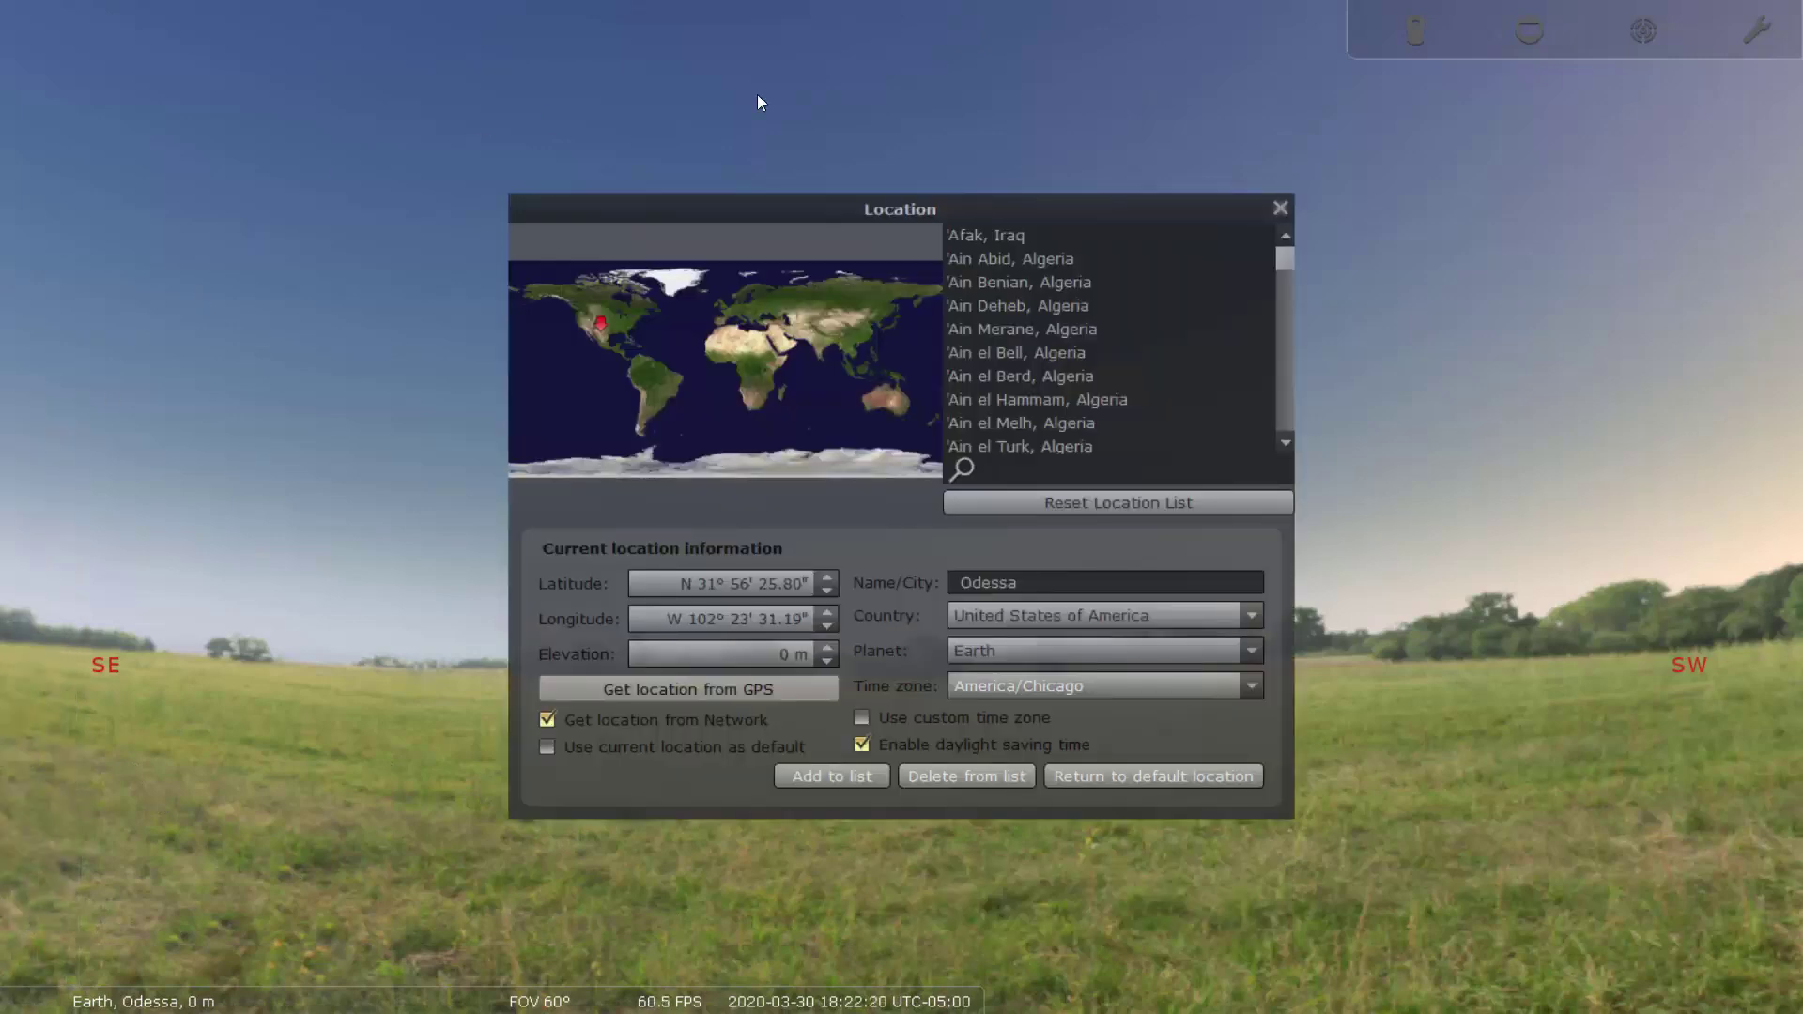
{"action": "left_click", "coordinate": [1052, 584]}
{"action": "double_click", "coordinate": [1050, 582]}
{"action": "left_click", "coordinate": [1281, 209]}
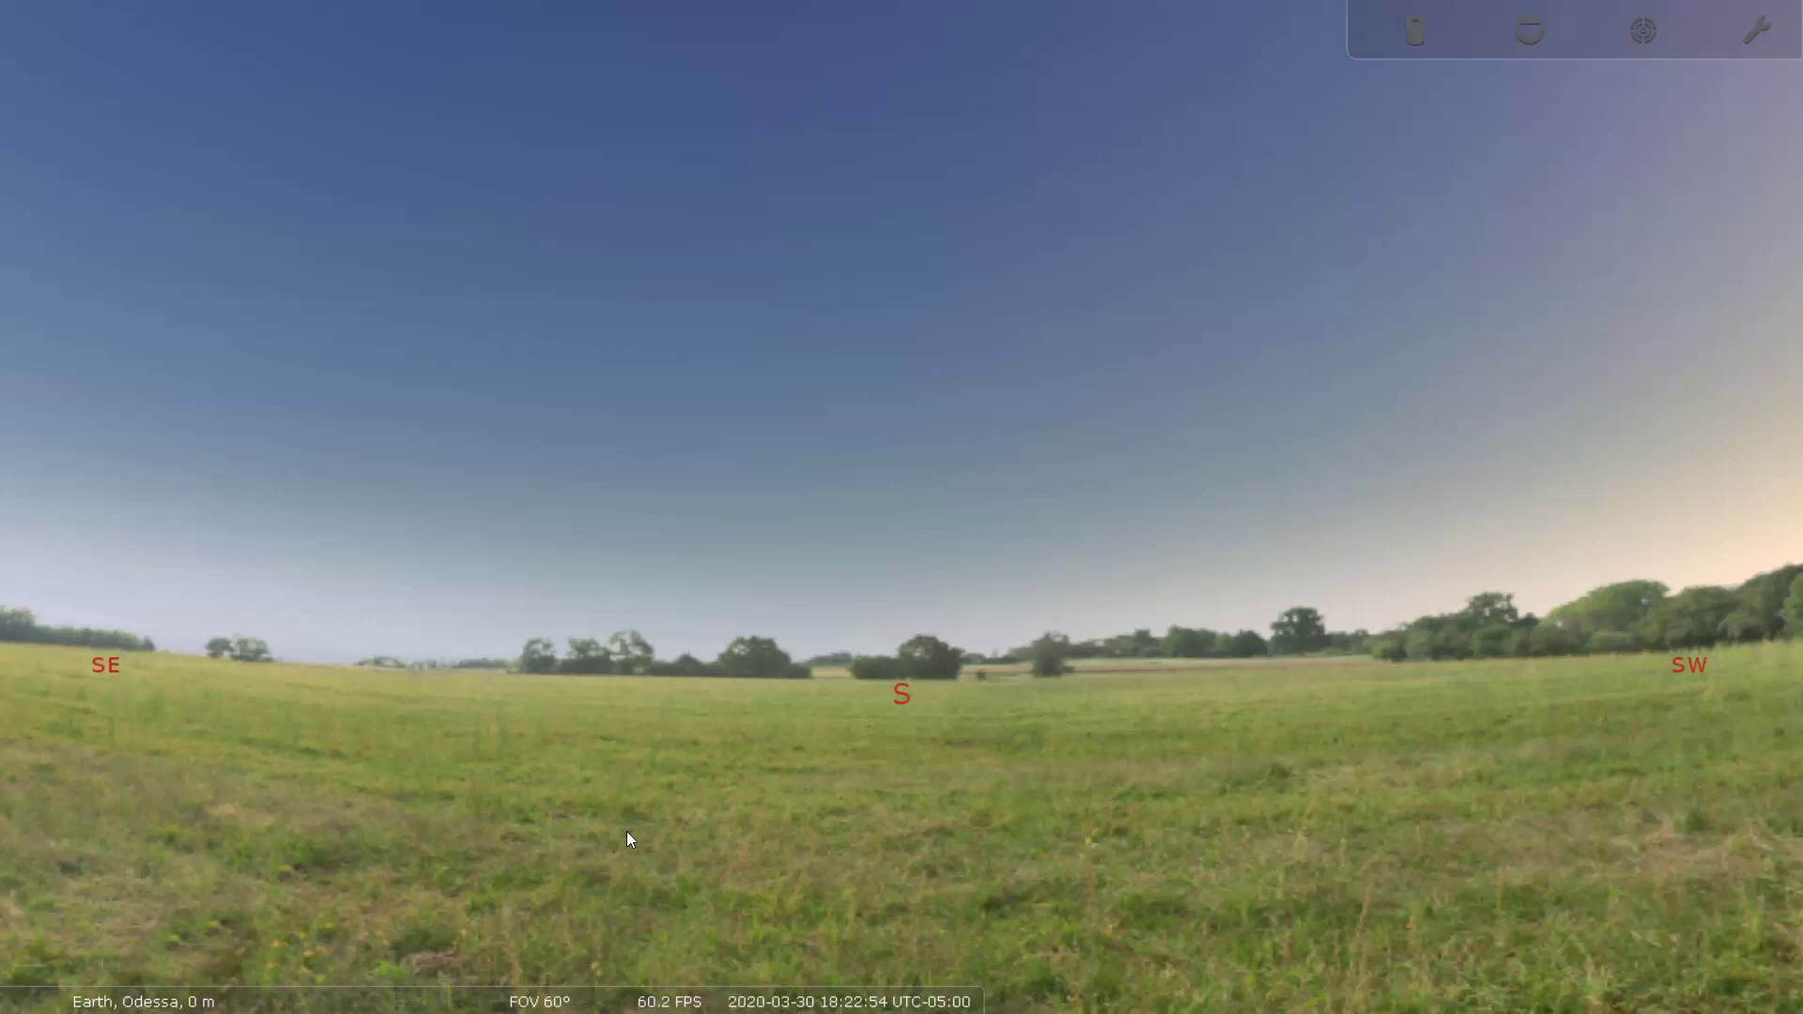
- Search for 'Sun' and centre the view on it with its rise/set details
{"action": "mouse_move", "coordinate": [30, 601]}
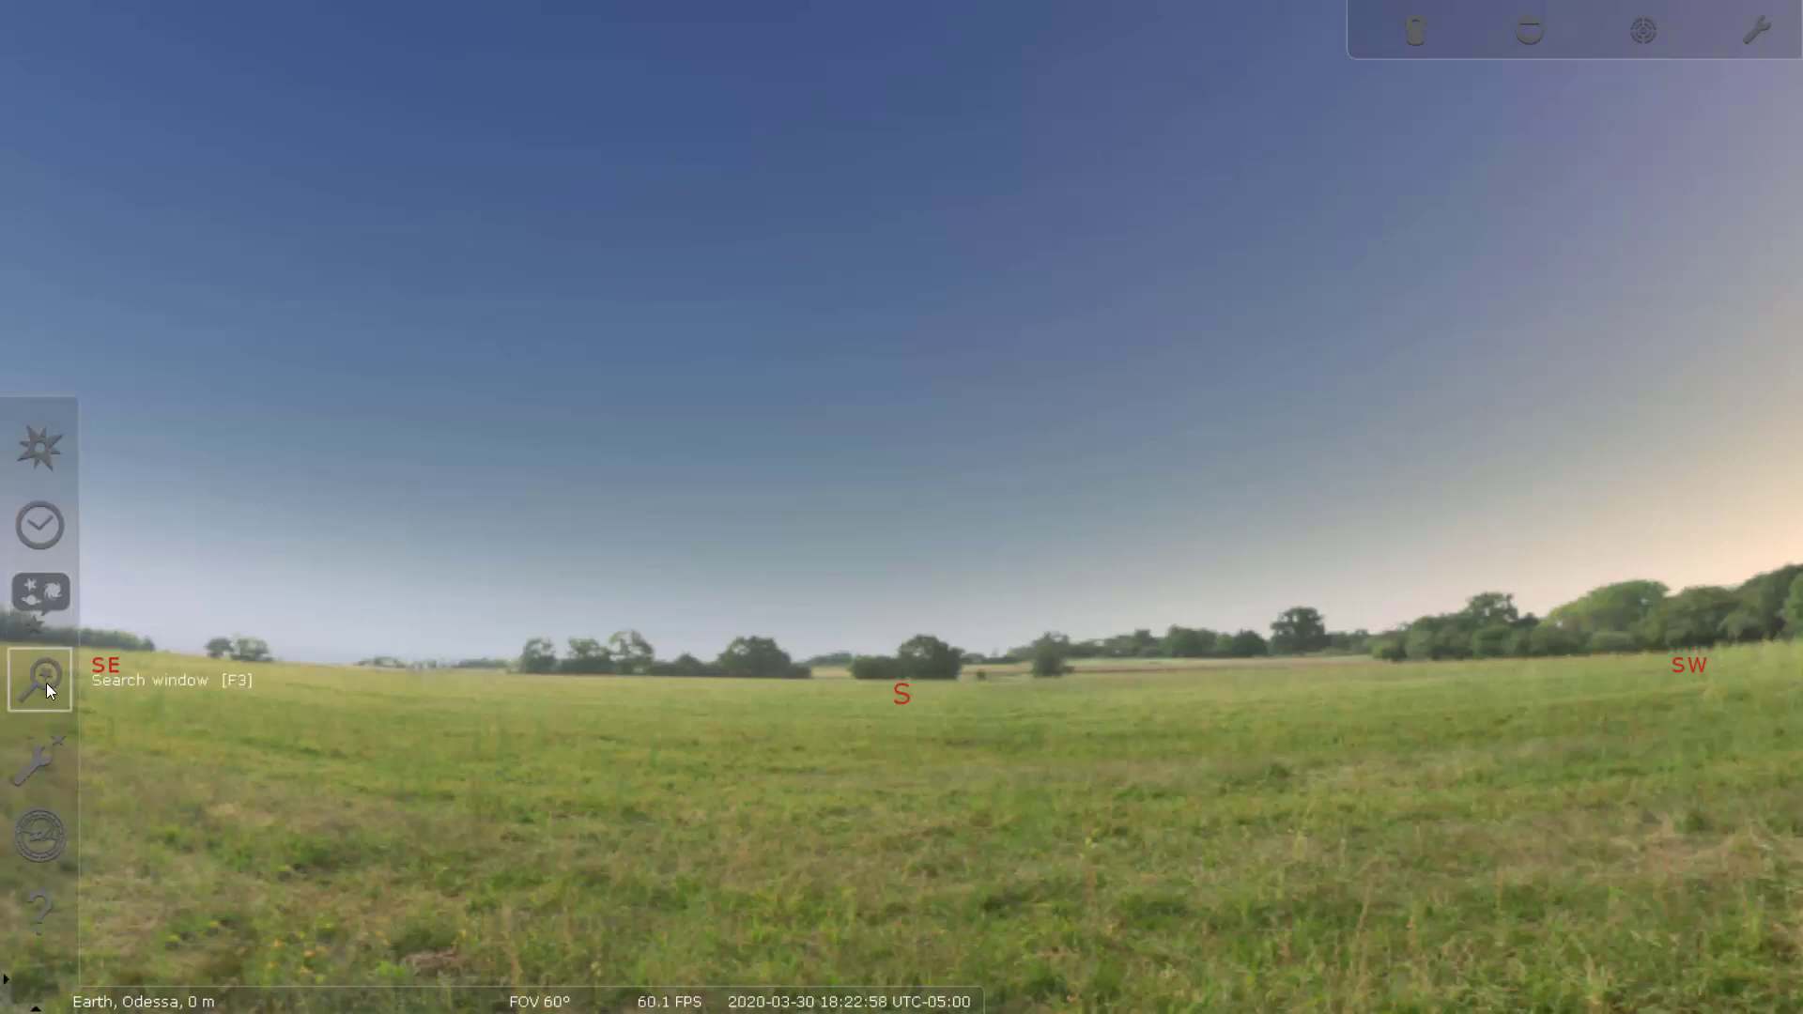
{"action": "left_click", "coordinate": [47, 684]}
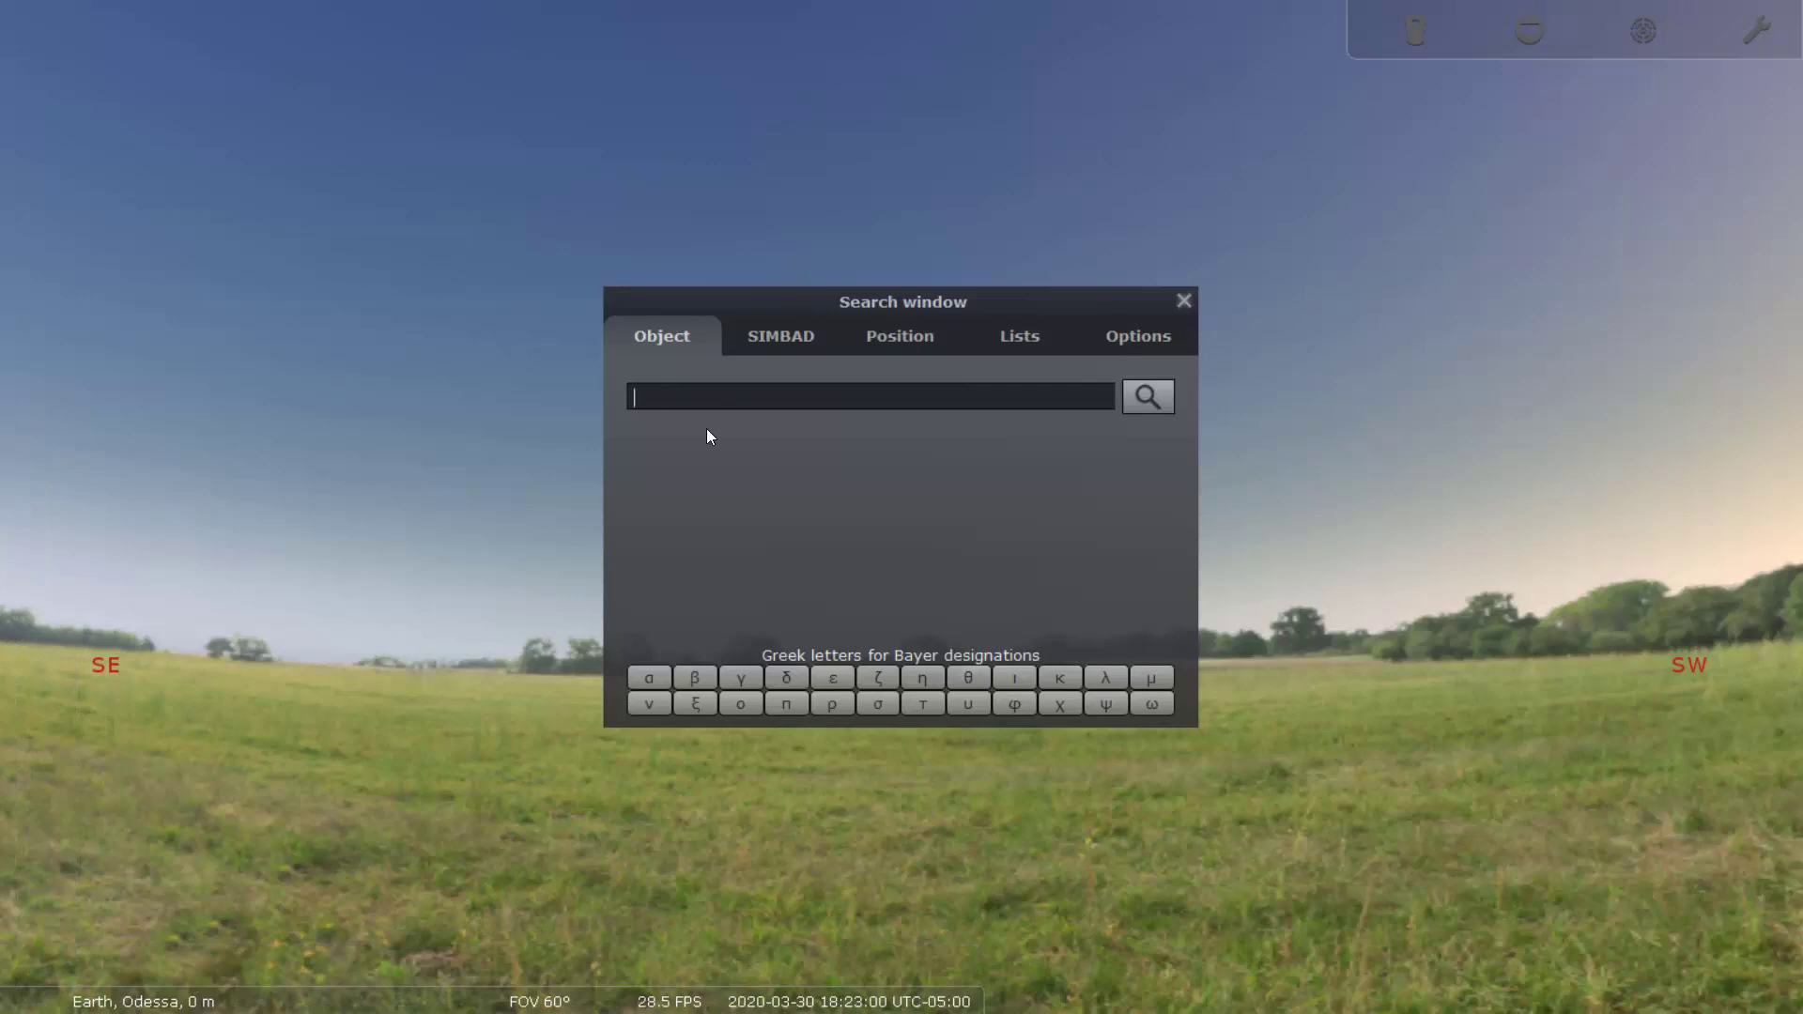
{"action": "type", "text": "Sun"}
{"action": "key", "text": "Return"}
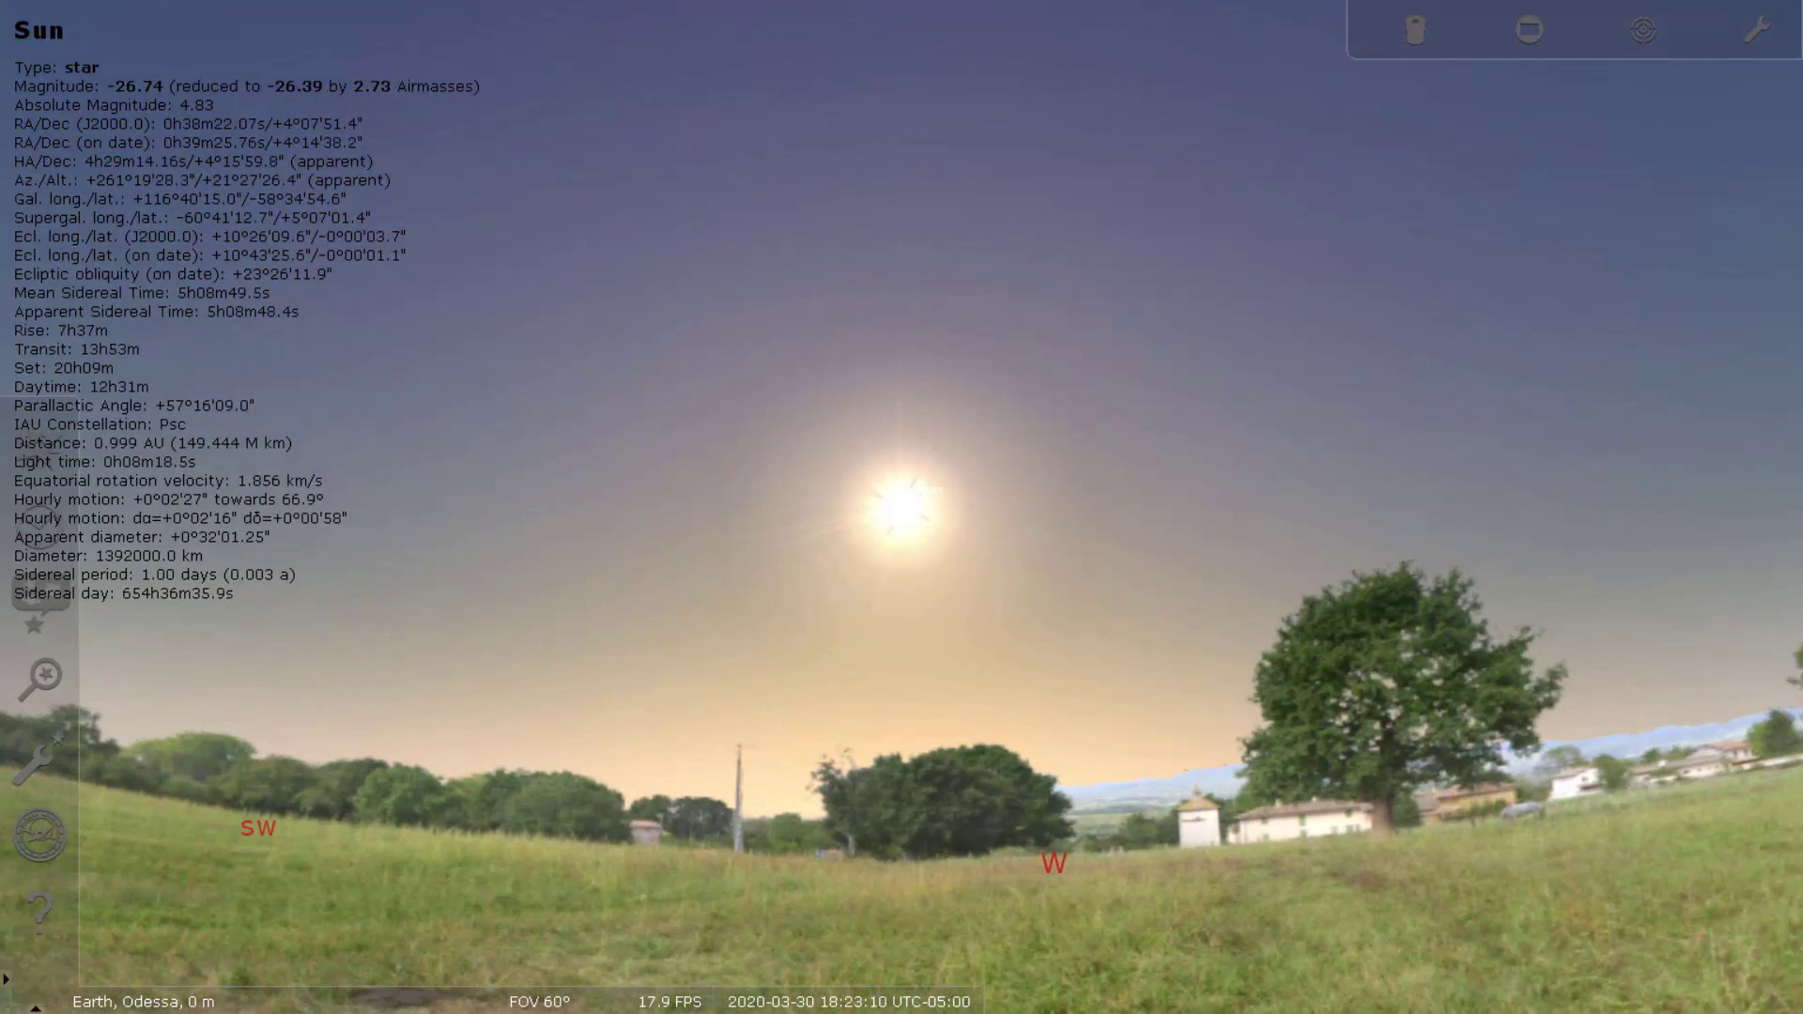
- Toggle the atmosphere off, on and off again to reveal the stars
{"action": "mouse_move", "coordinate": [405, 1010]}
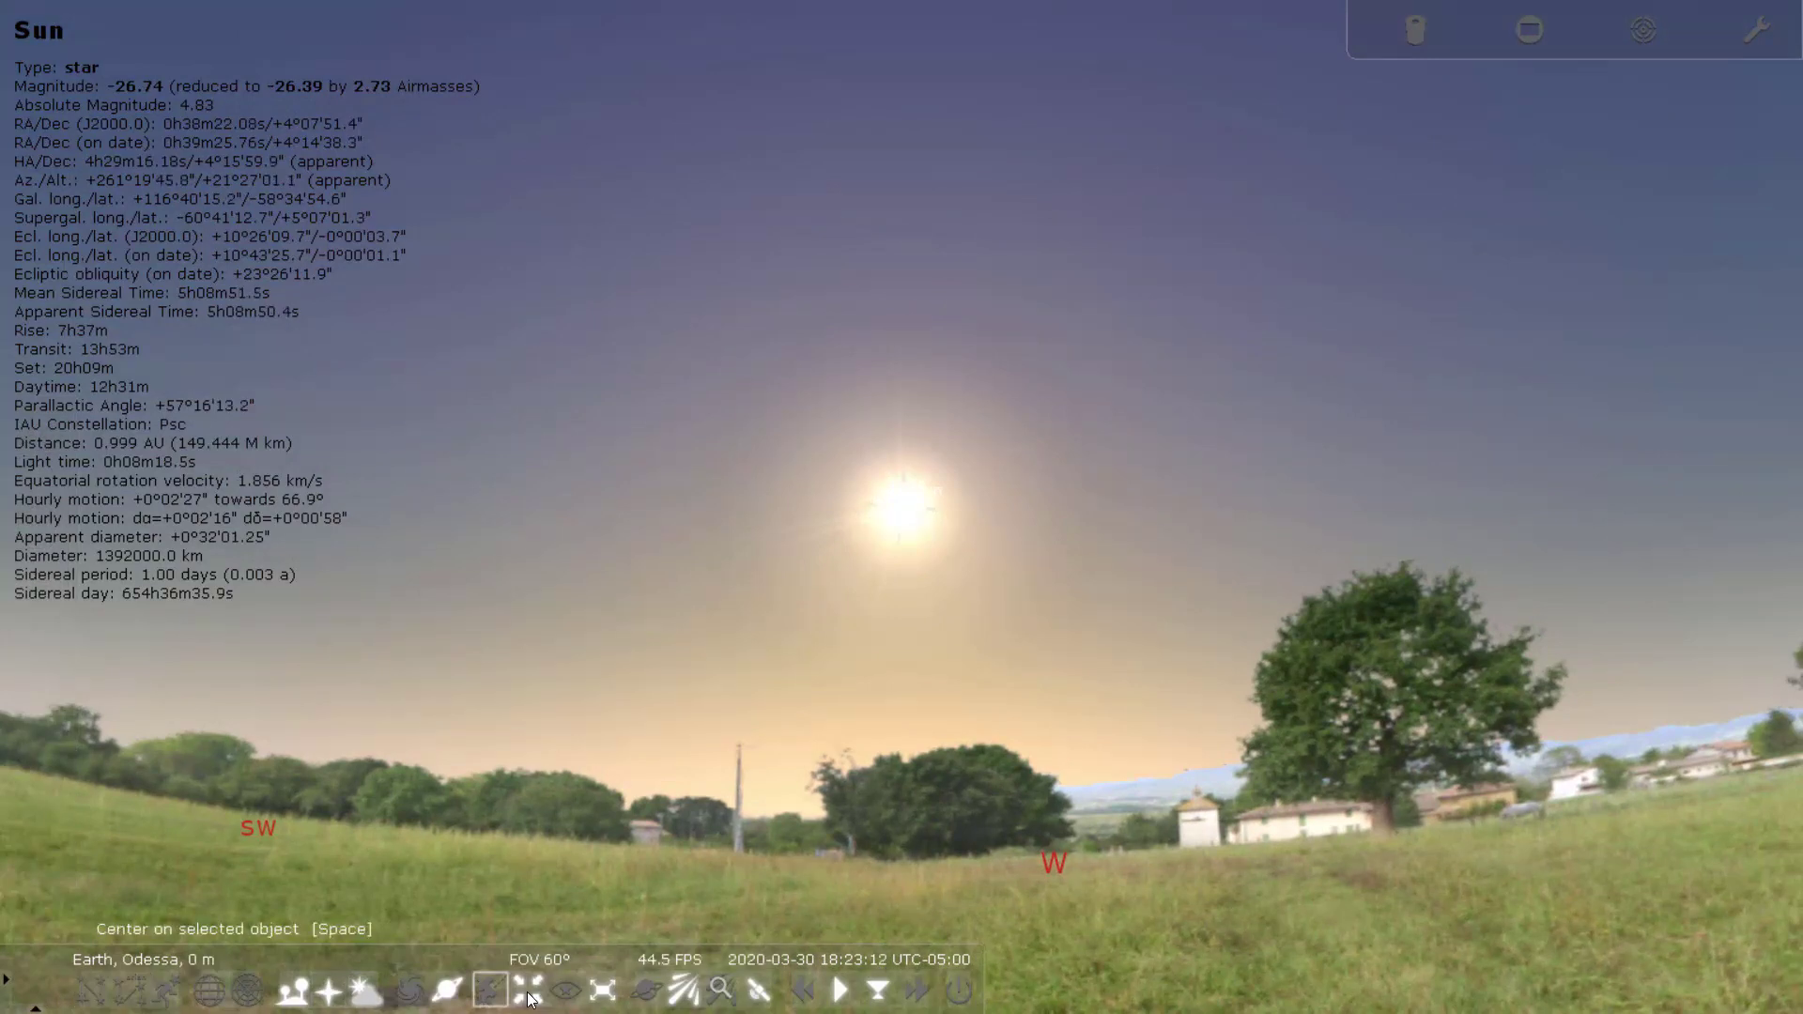
{"action": "left_click", "coordinate": [366, 992]}
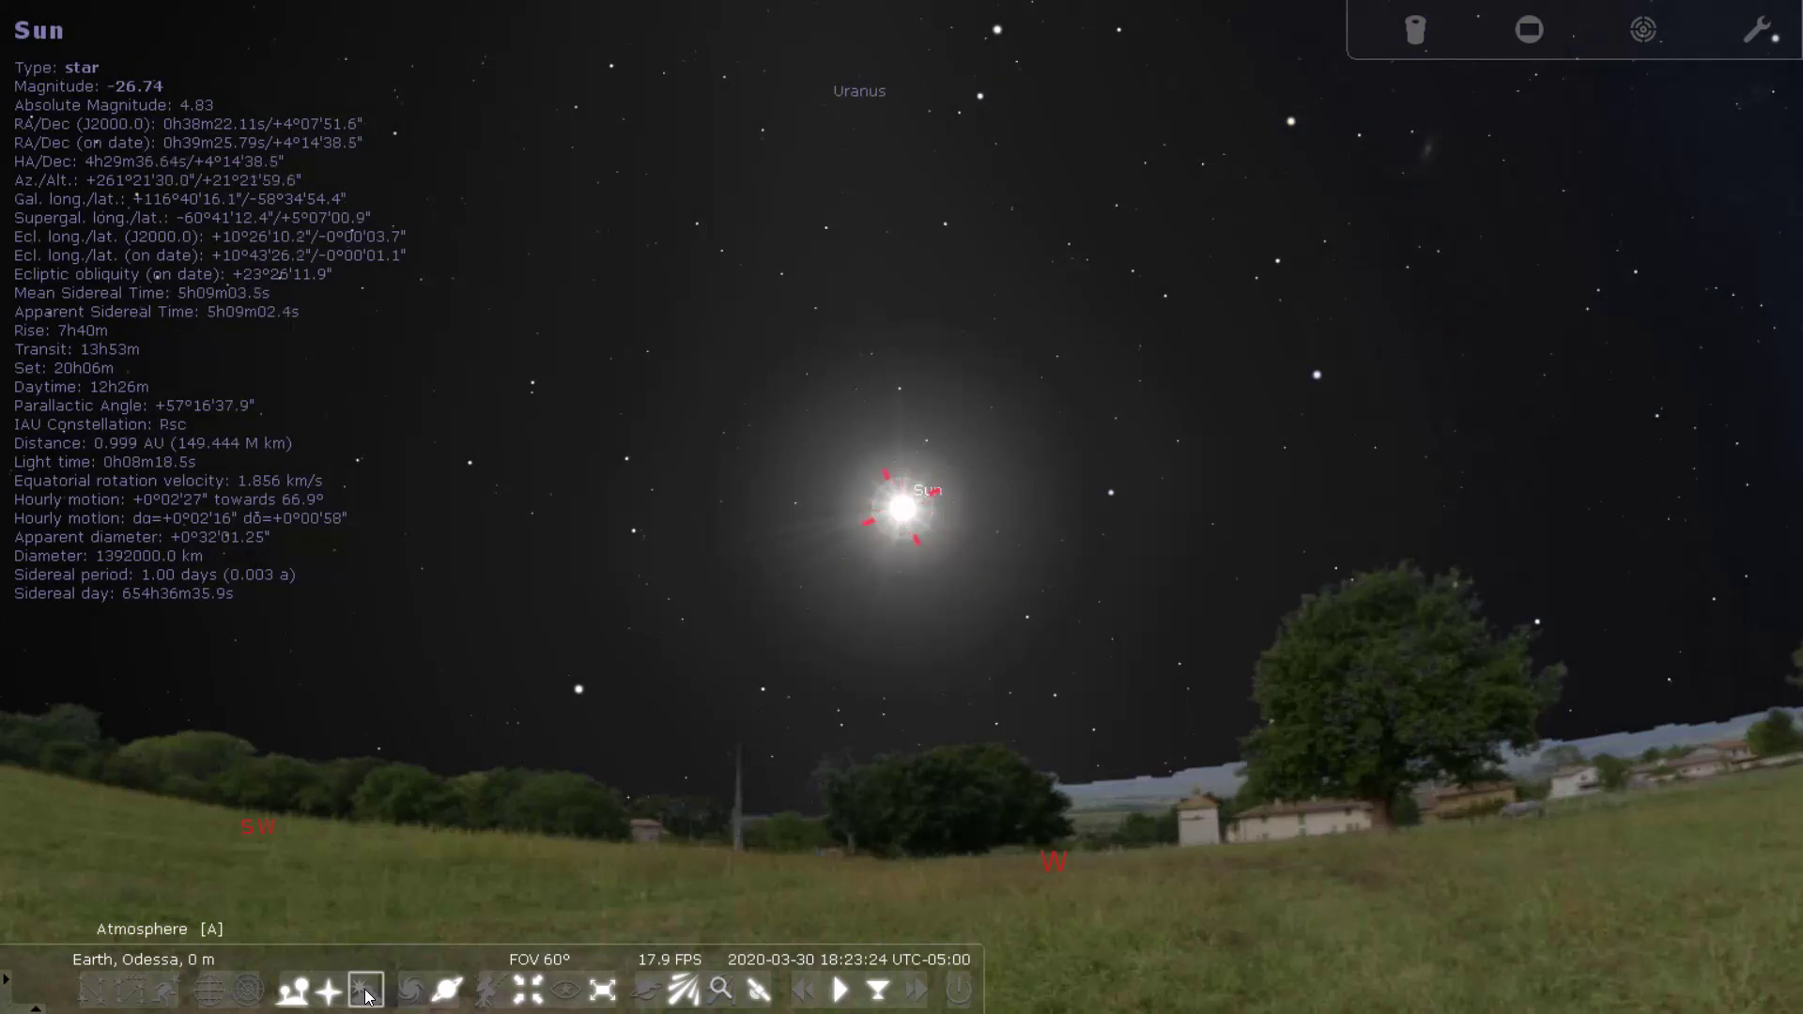
{"action": "left_click", "coordinate": [366, 994]}
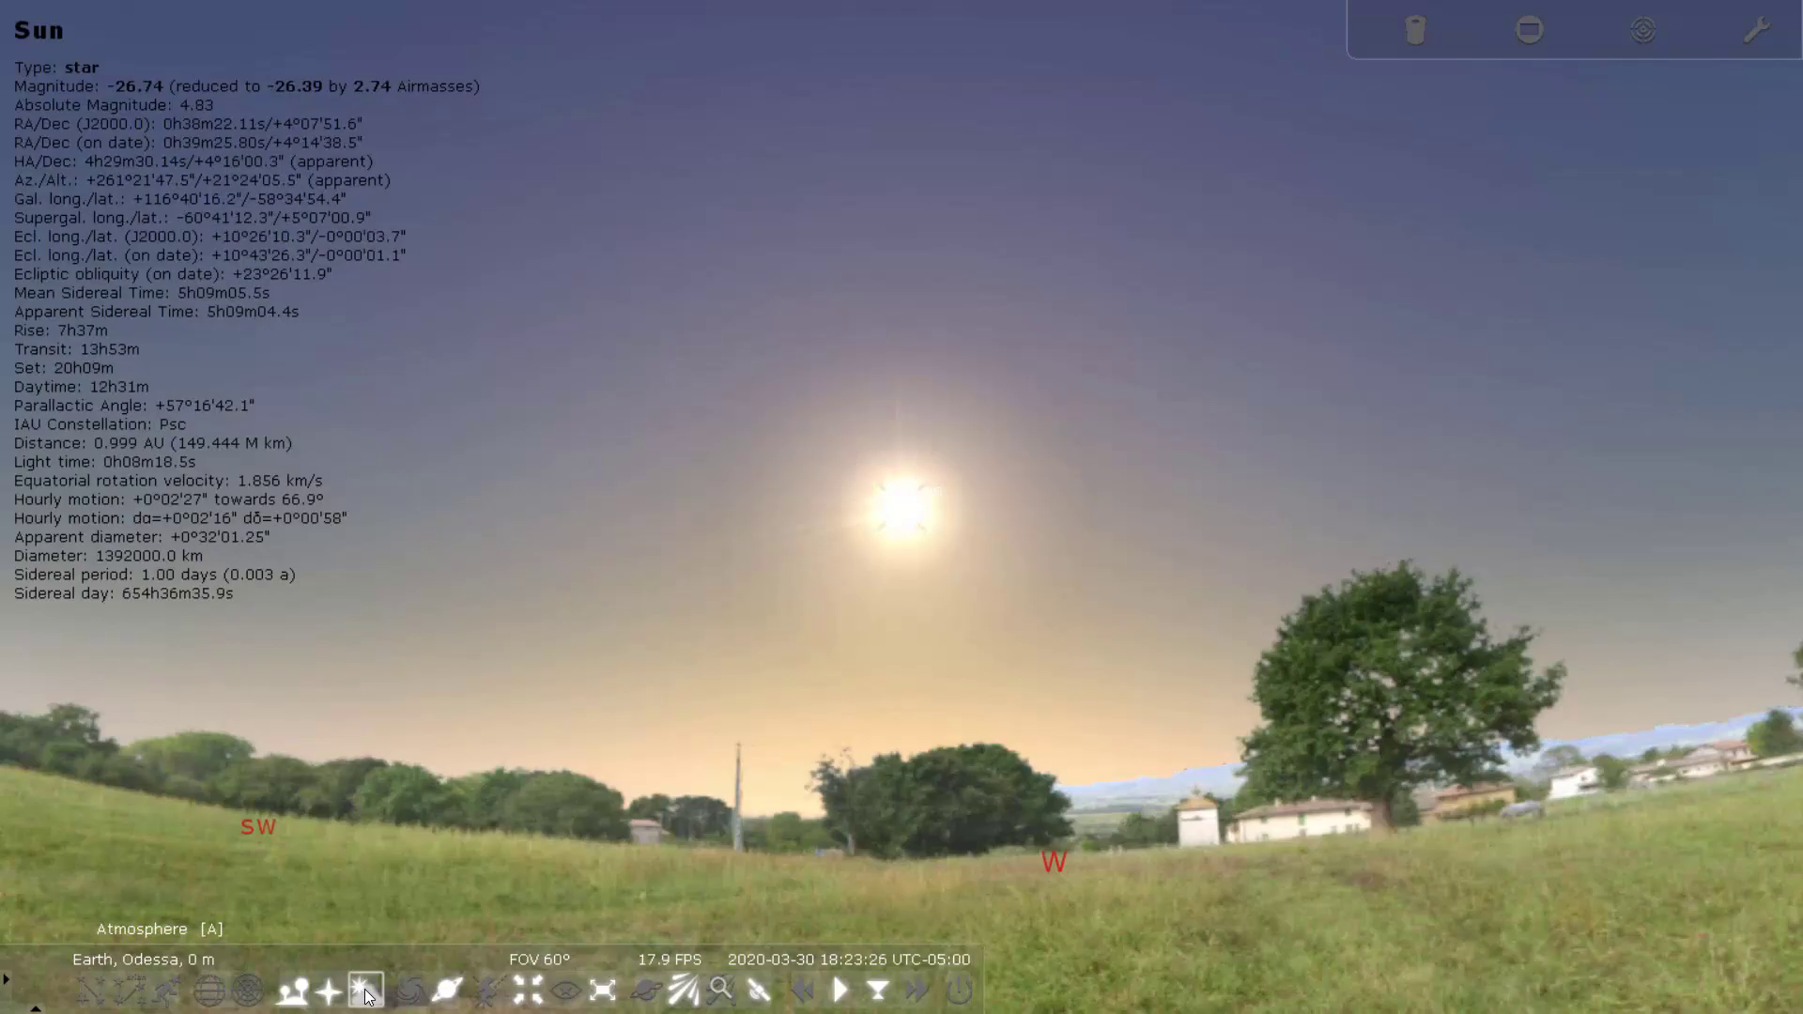
{"action": "left_click", "coordinate": [367, 994]}
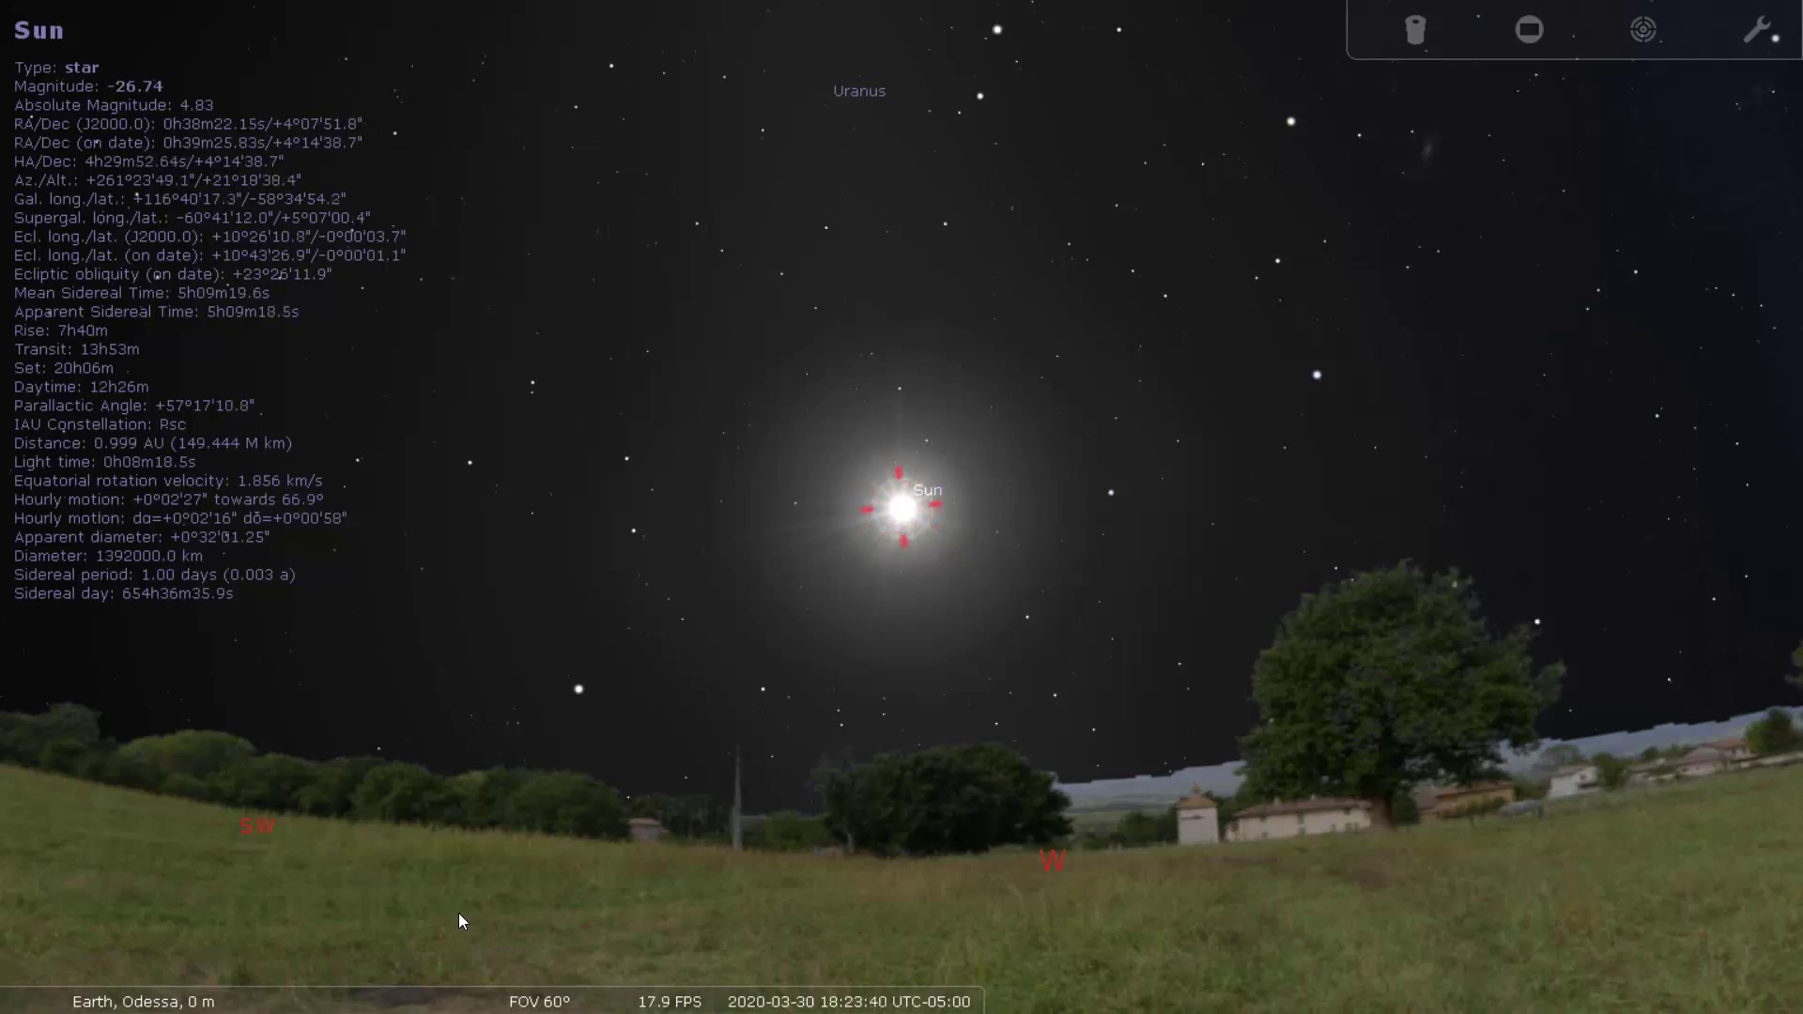
- Step the simulation month back to January in the Date and Time window
{"action": "mouse_move", "coordinate": [4, 453]}
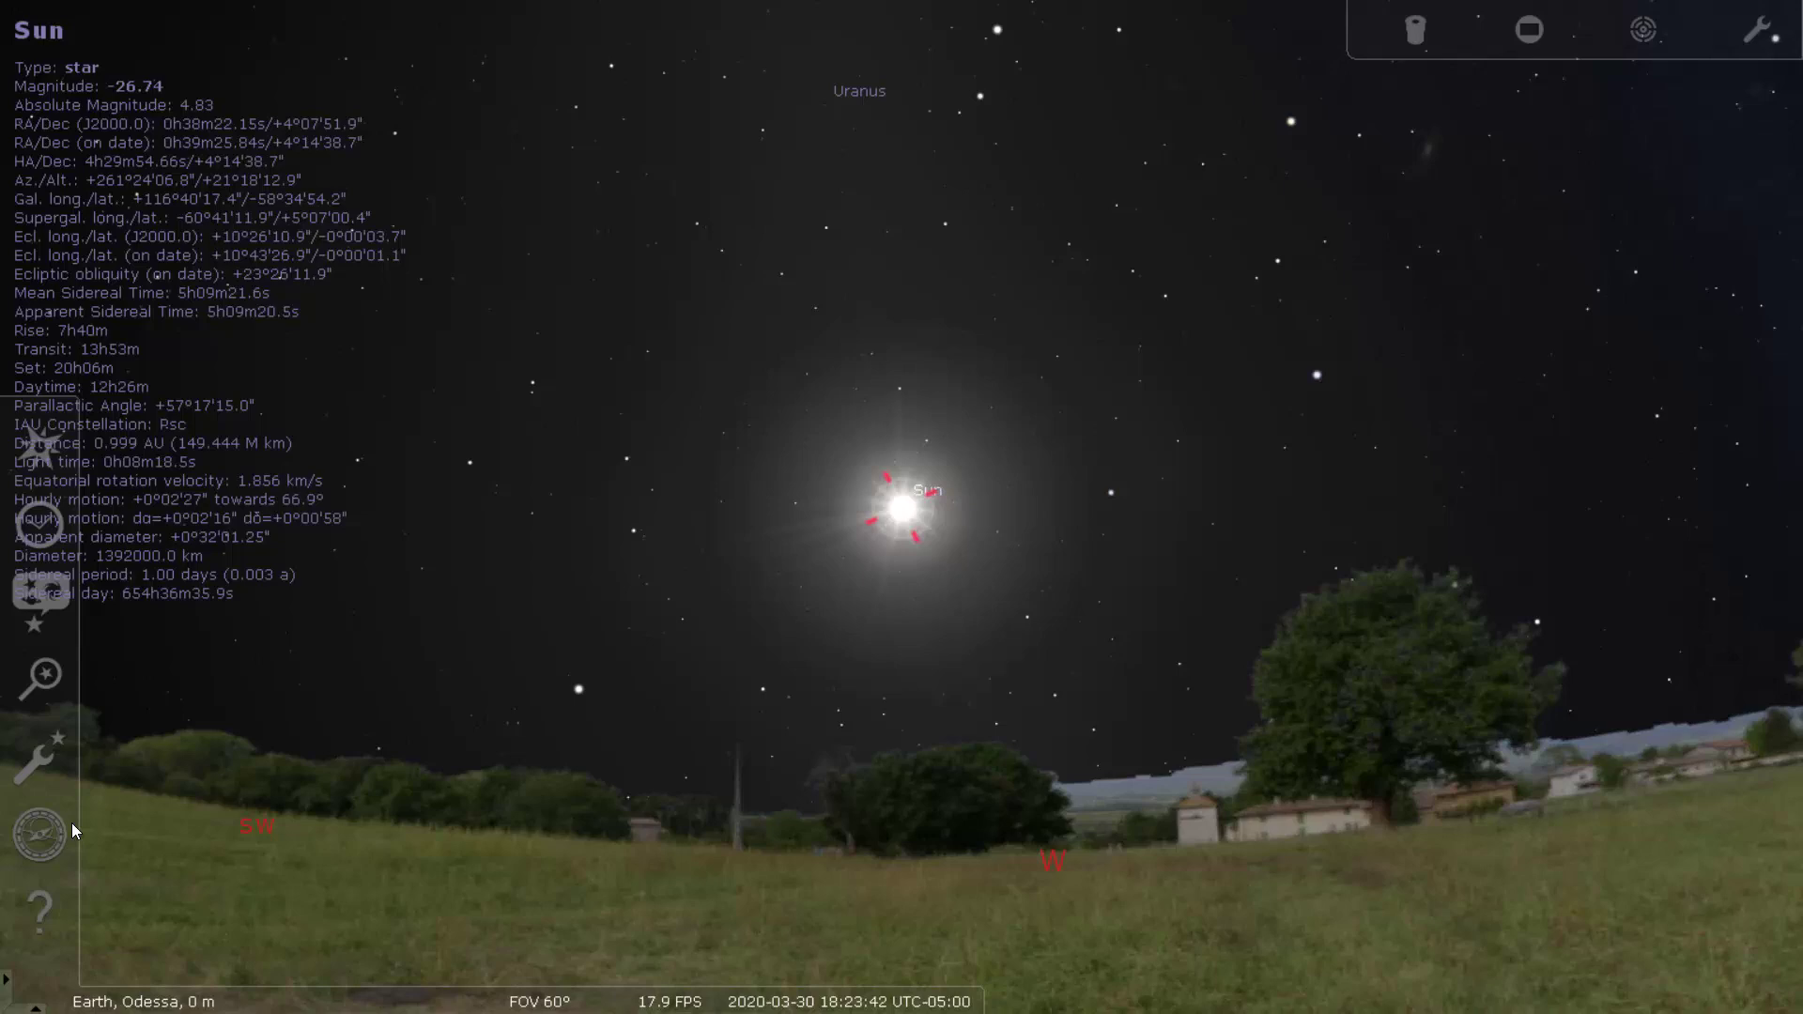
{"action": "left_click", "coordinate": [39, 523]}
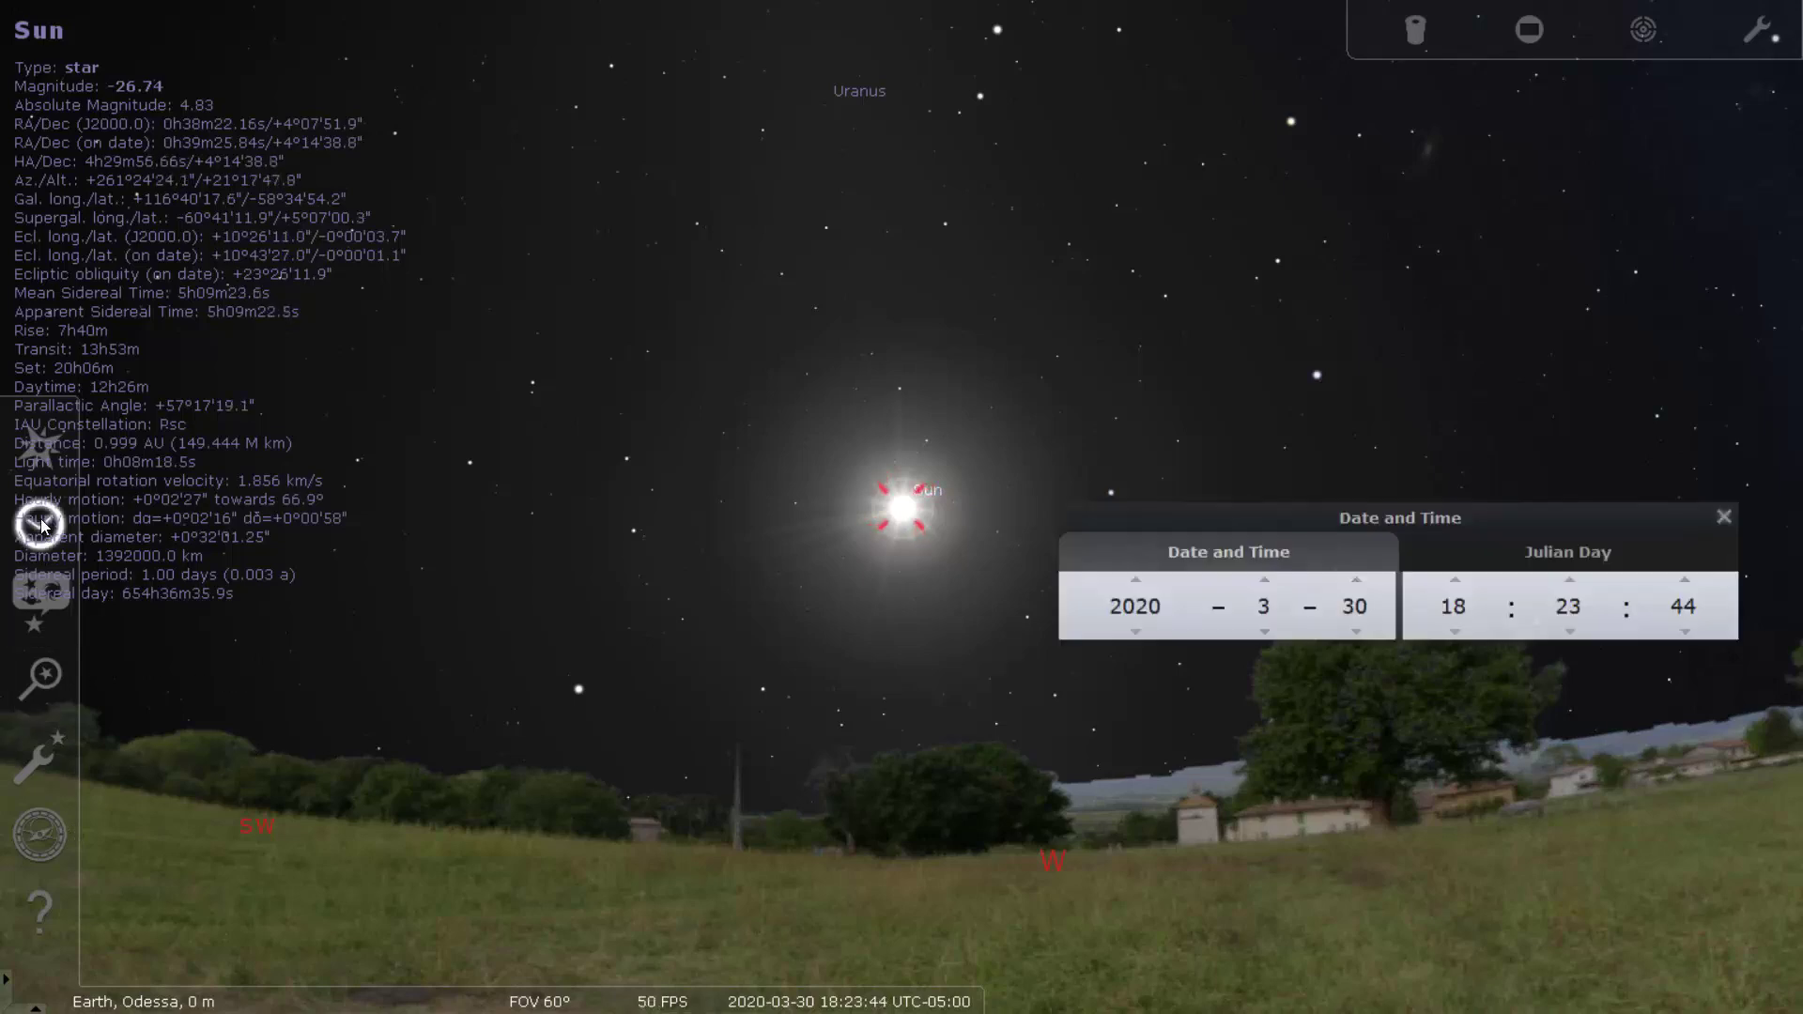
{"action": "left_click", "coordinate": [1266, 582]}
{"action": "left_click", "coordinate": [1267, 582]}
{"action": "left_click", "coordinate": [1259, 631]}
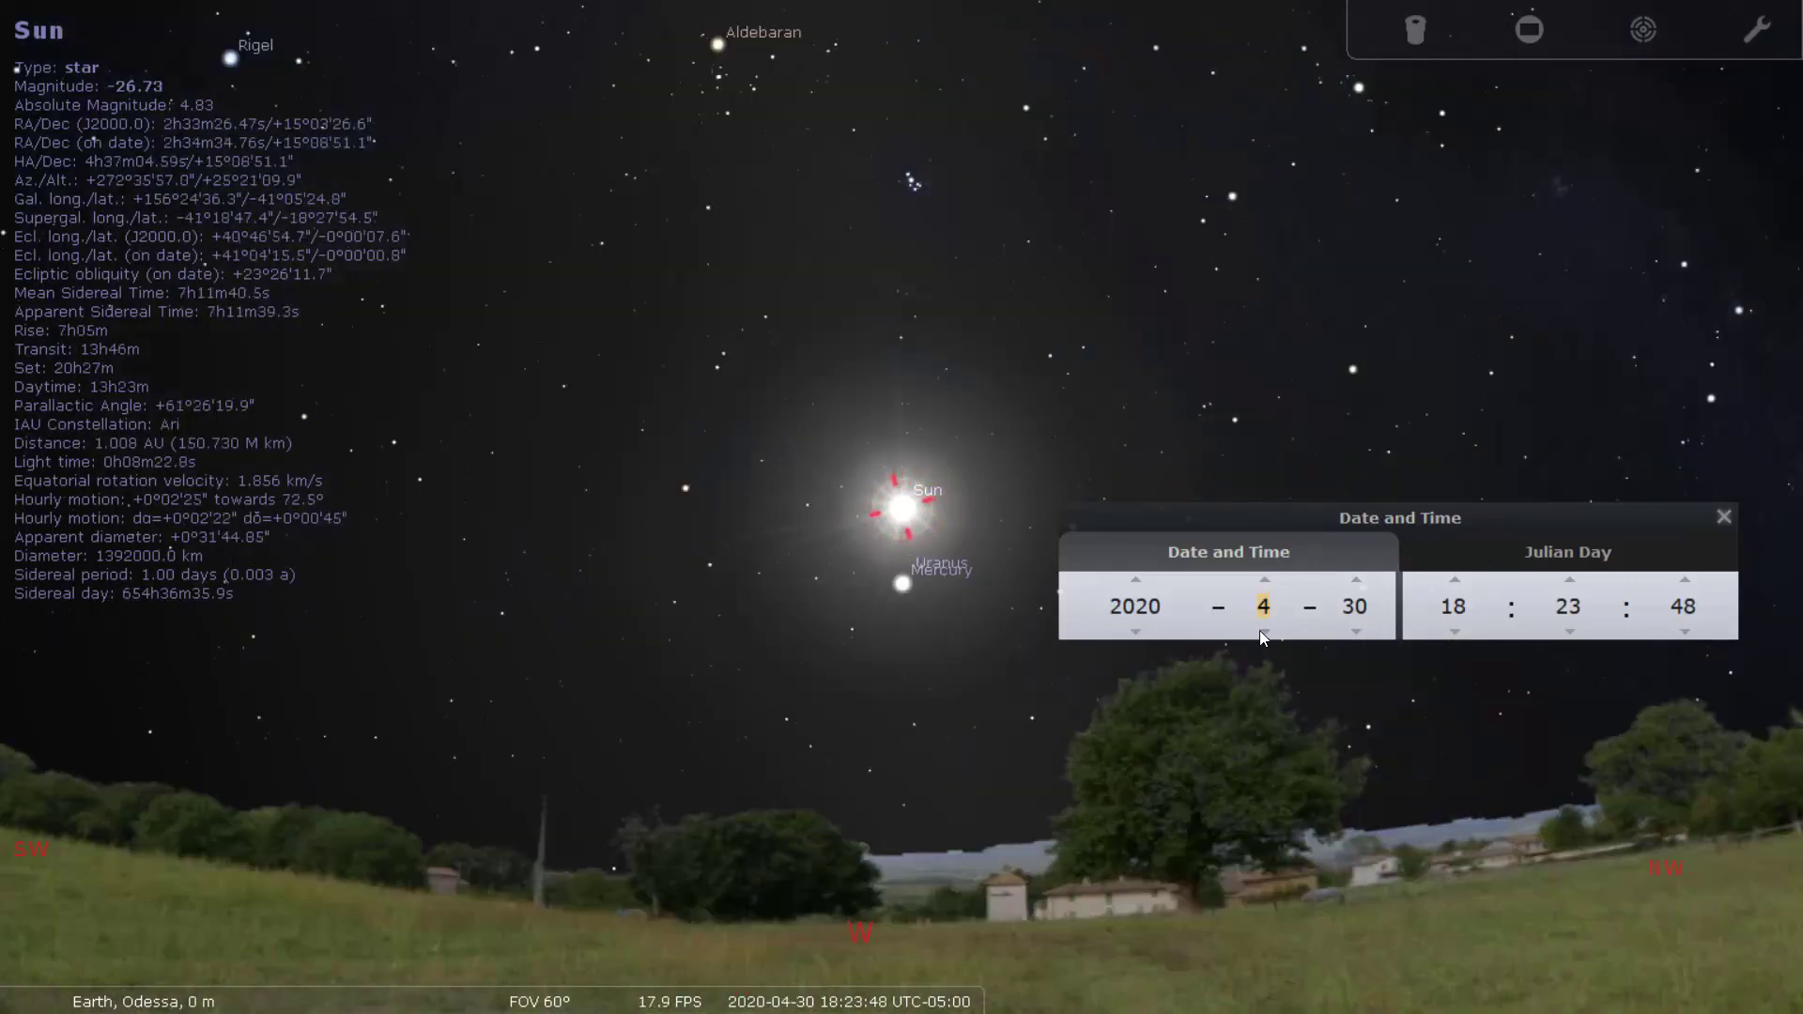
{"action": "left_click", "coordinate": [1261, 631]}
{"action": "left_click", "coordinate": [1260, 631]}
{"action": "left_click", "coordinate": [1261, 632]}
{"action": "left_click", "coordinate": [1260, 631]}
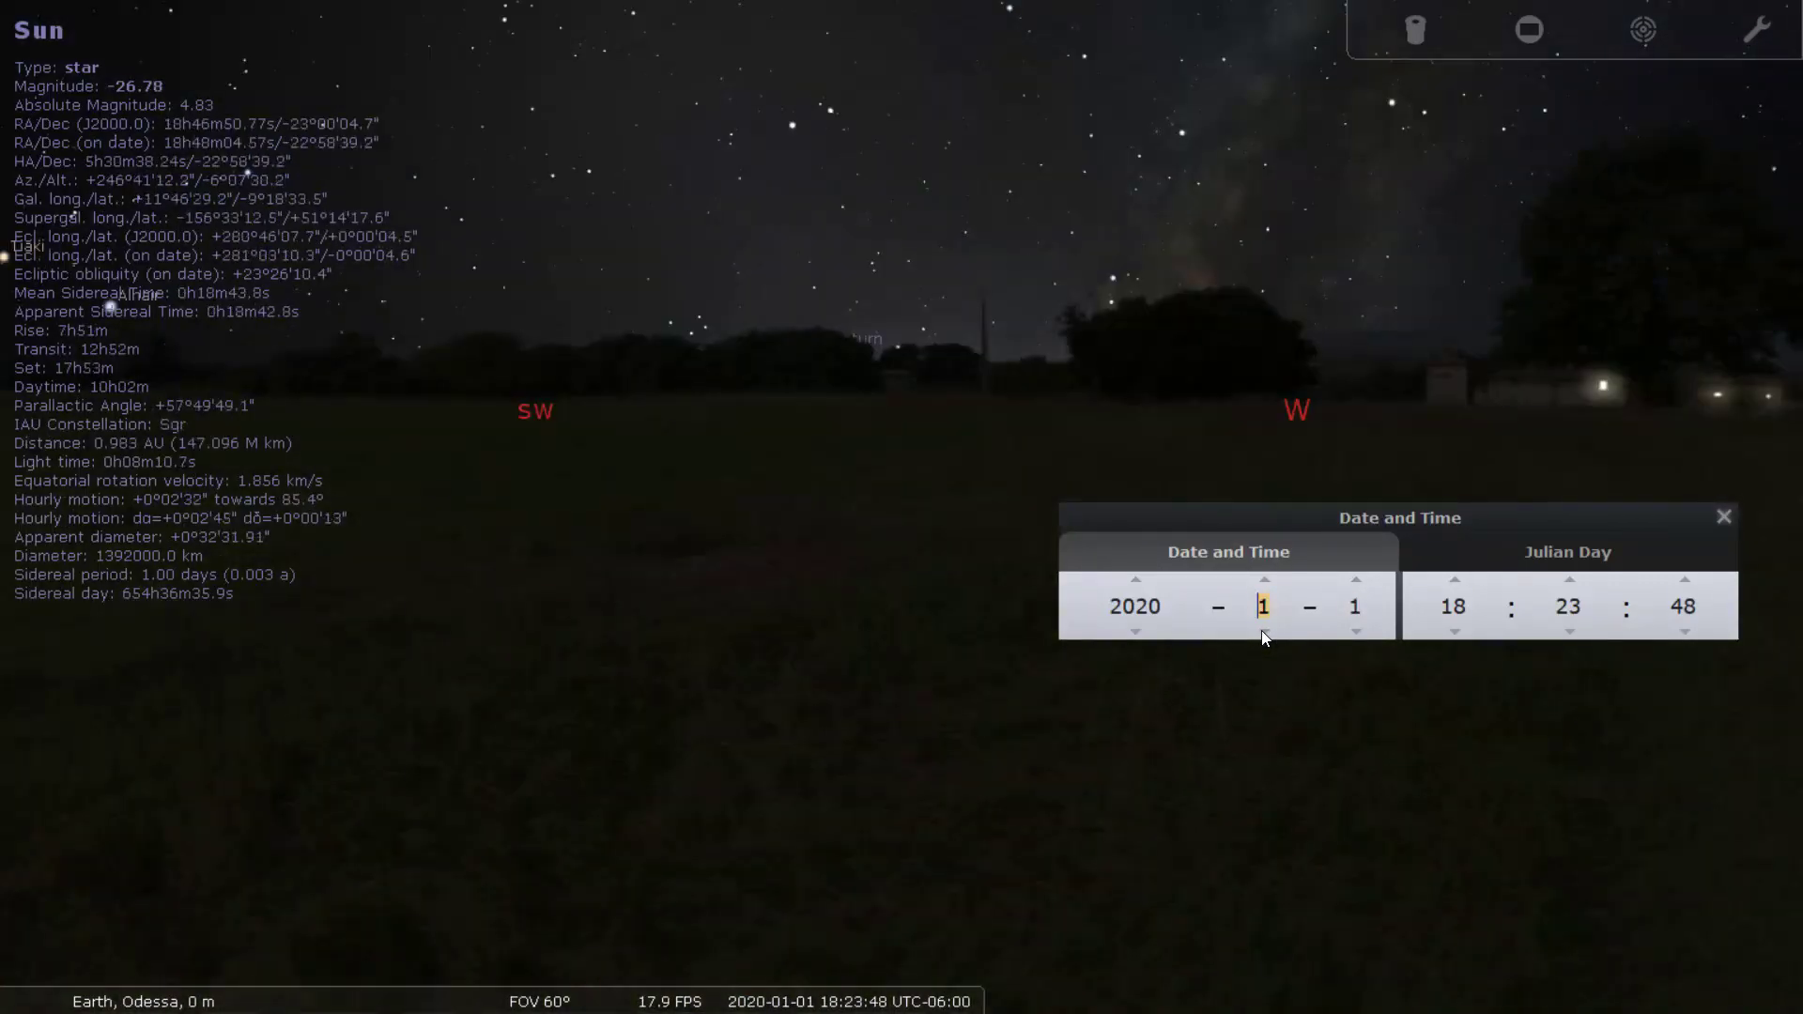
- Set the day to 21, giving Sun rise 7h50m and set 18h10m
{"action": "double_click", "coordinate": [1358, 601]}
{"action": "type", "text": "21"}
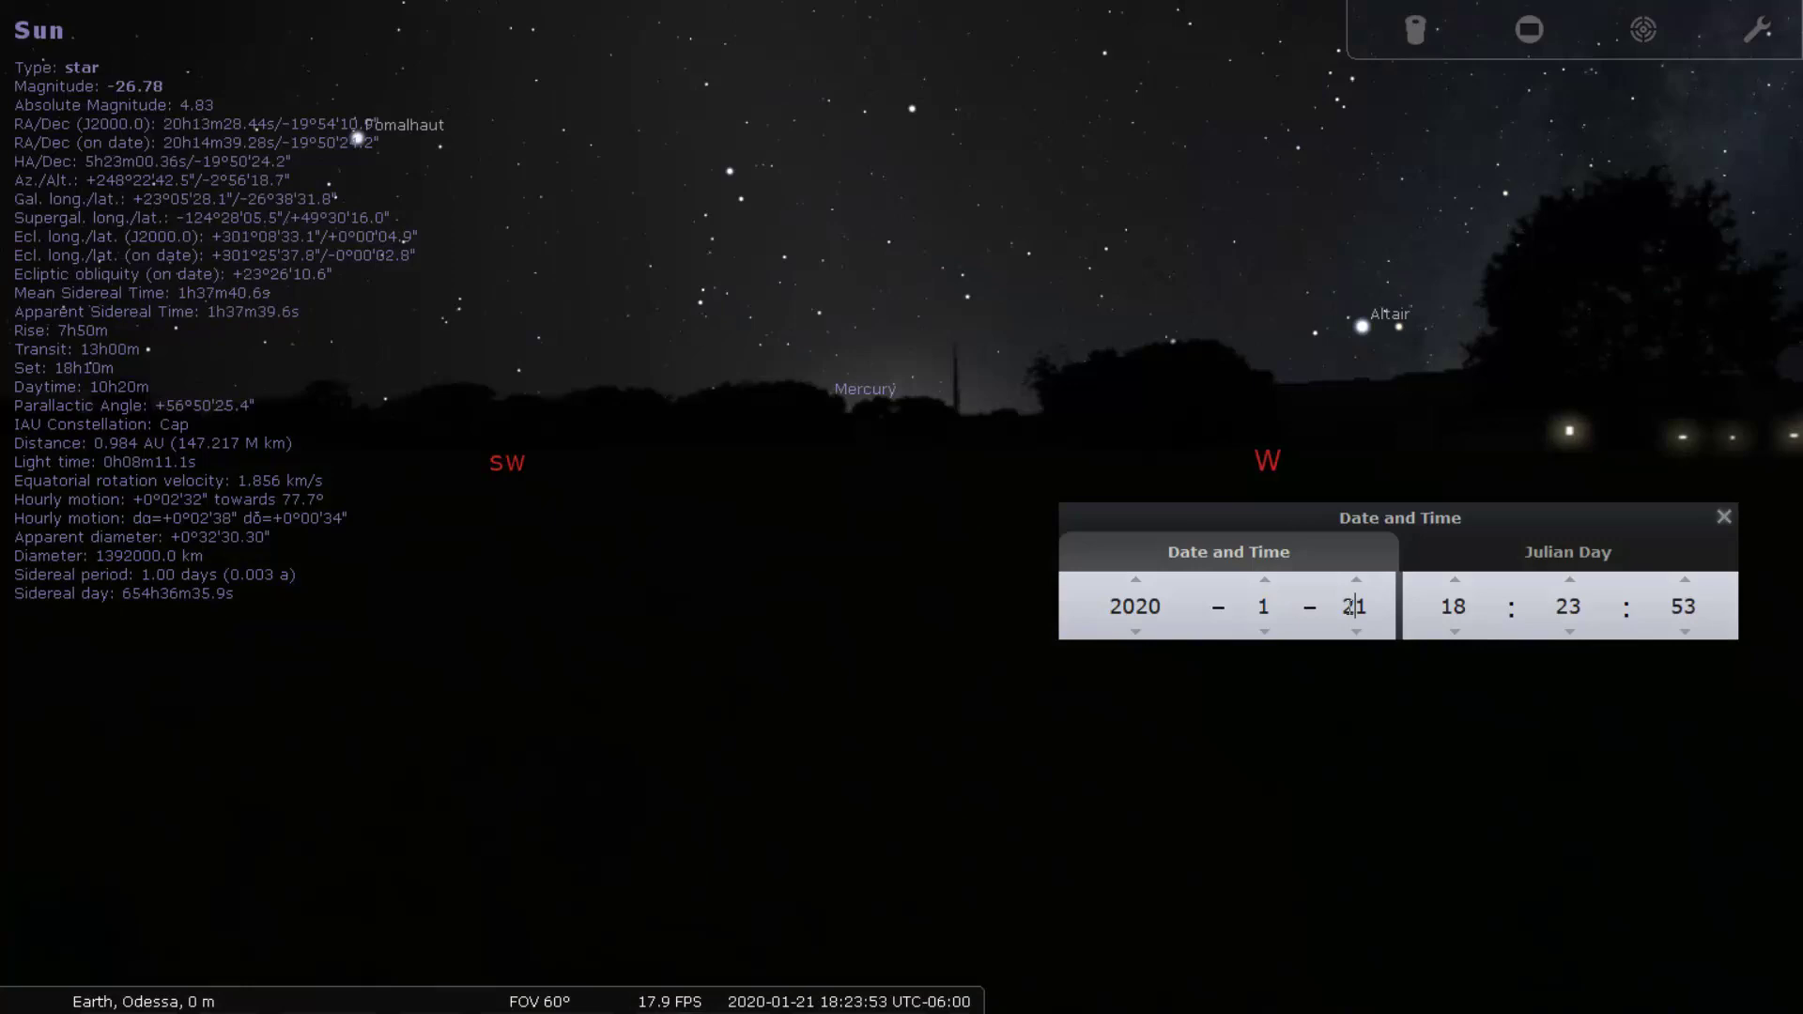
{"action": "left_click", "coordinate": [1506, 554]}
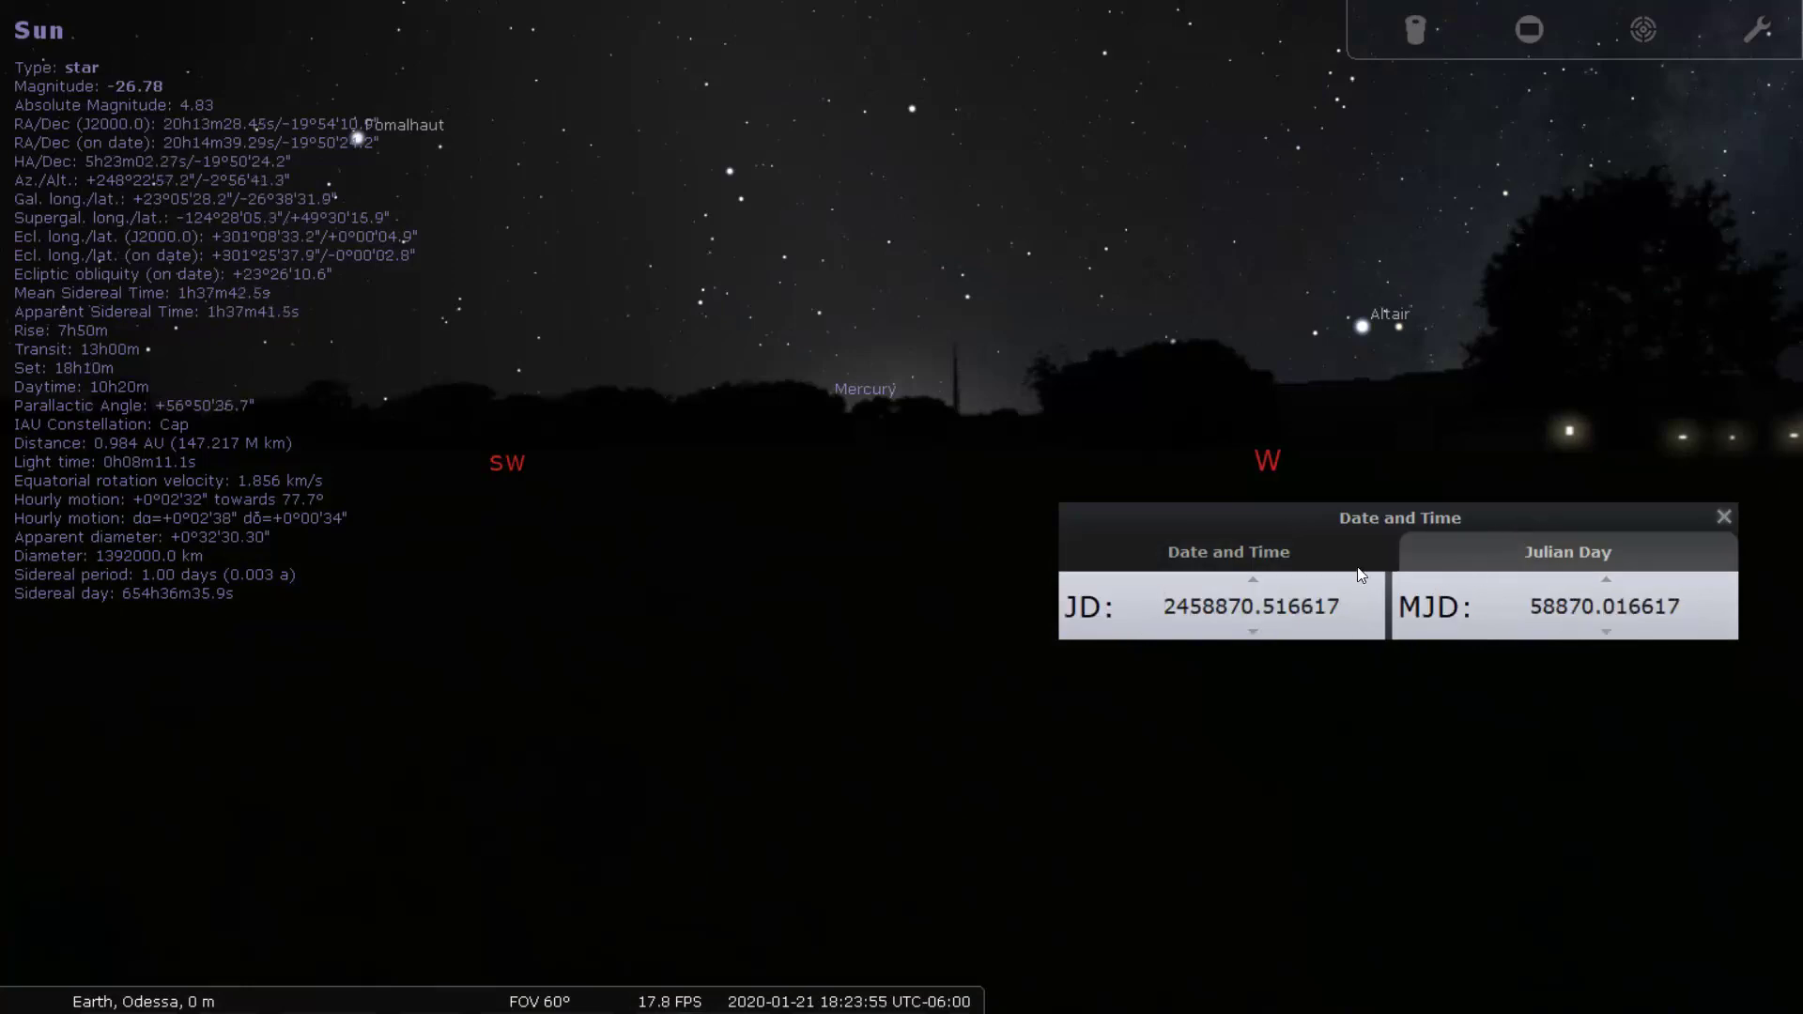
{"action": "left_click", "coordinate": [1334, 554]}
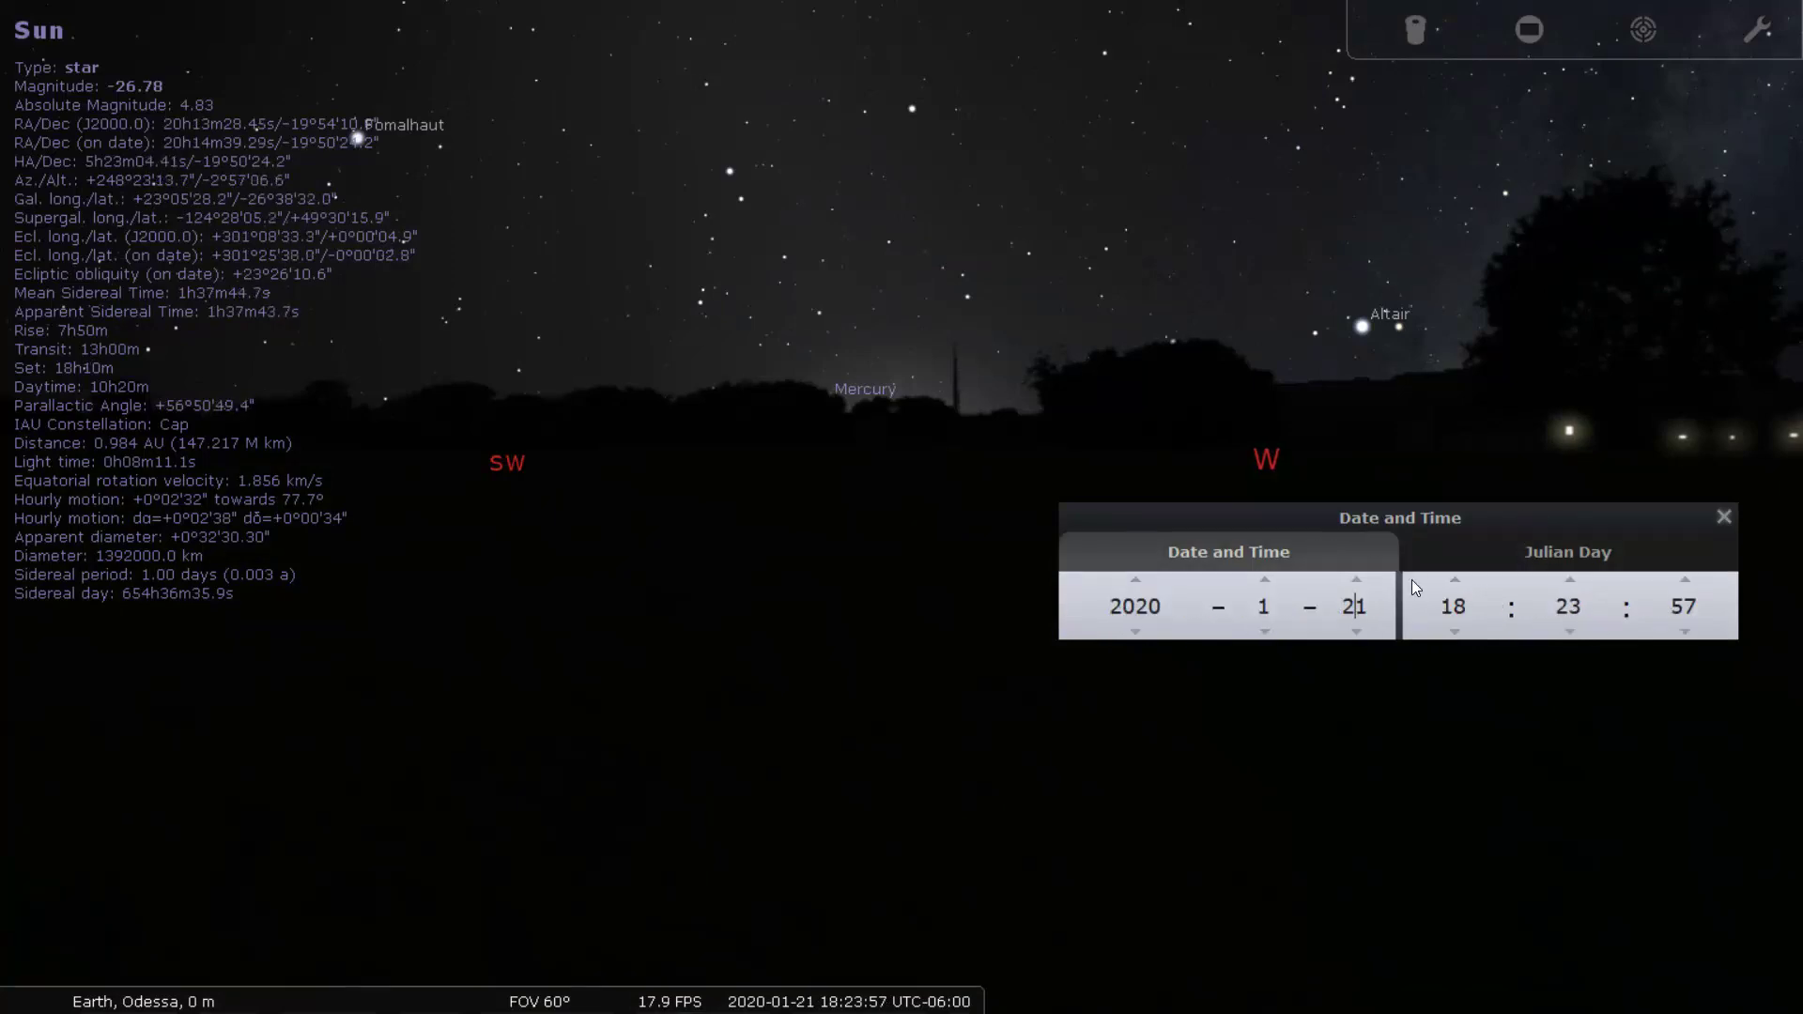
{"action": "mouse_move", "coordinate": [647, 979]}
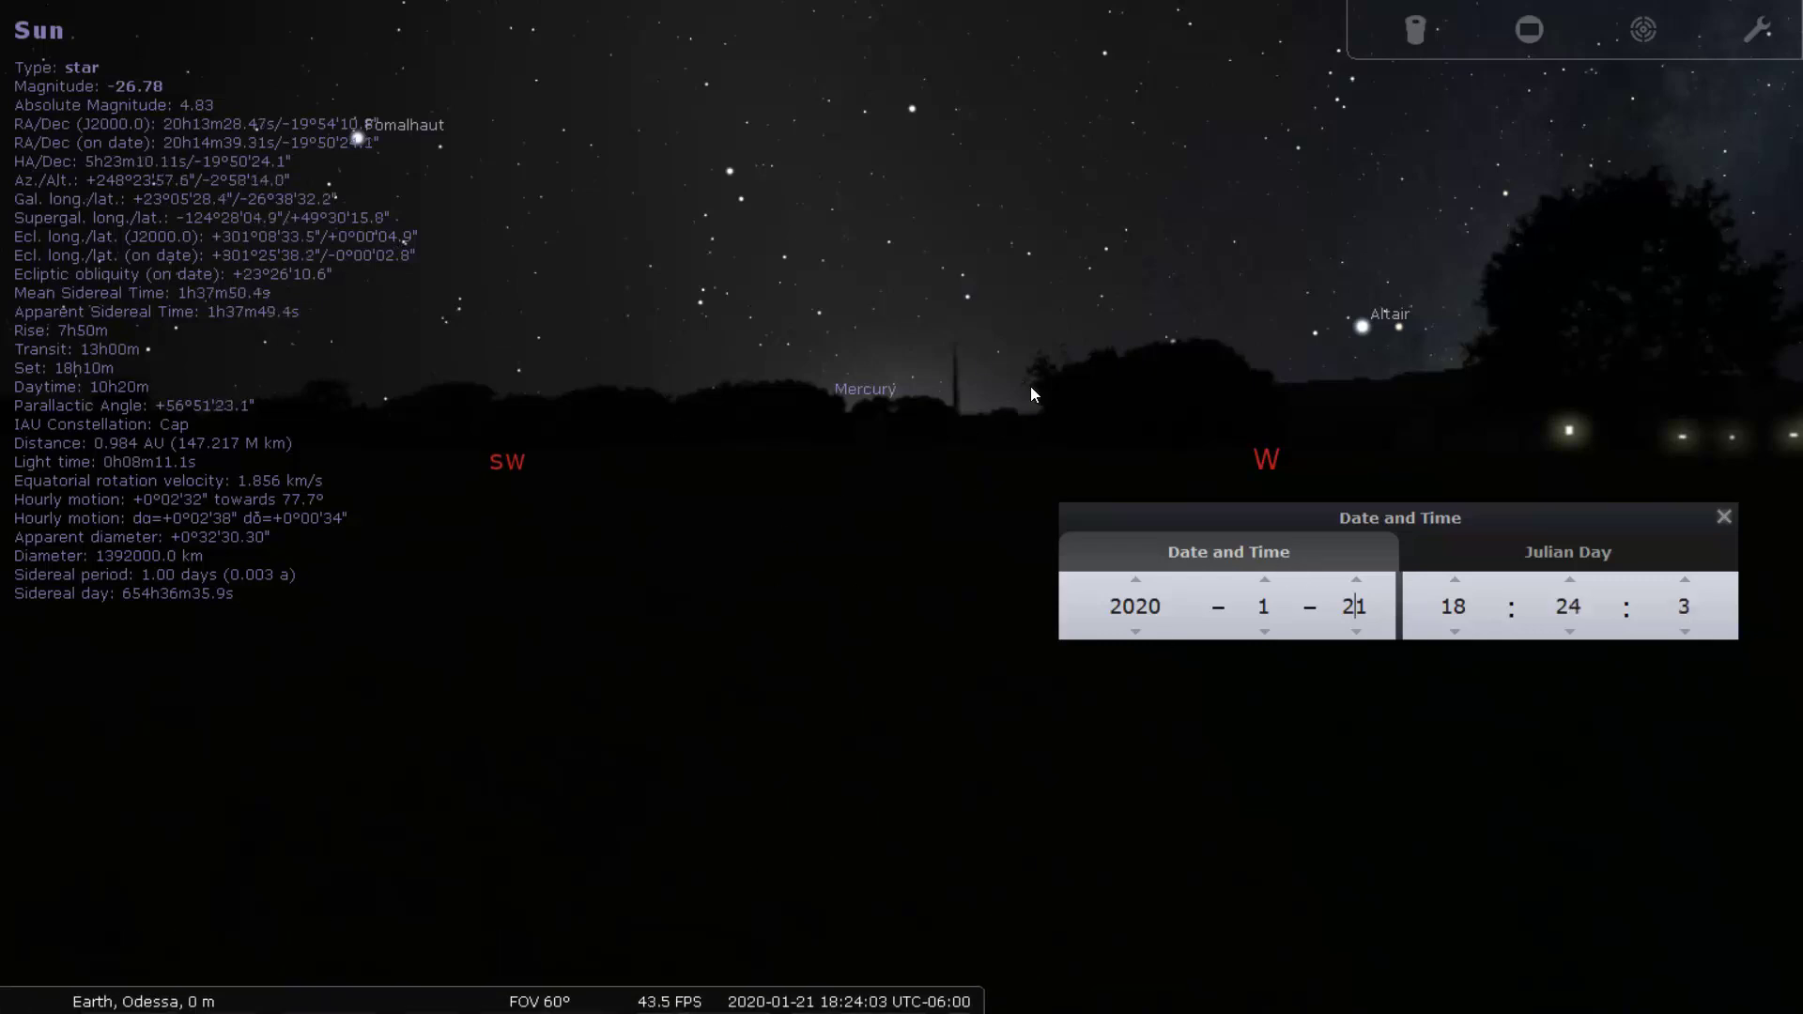
{"action": "mouse_move", "coordinate": [393, 983]}
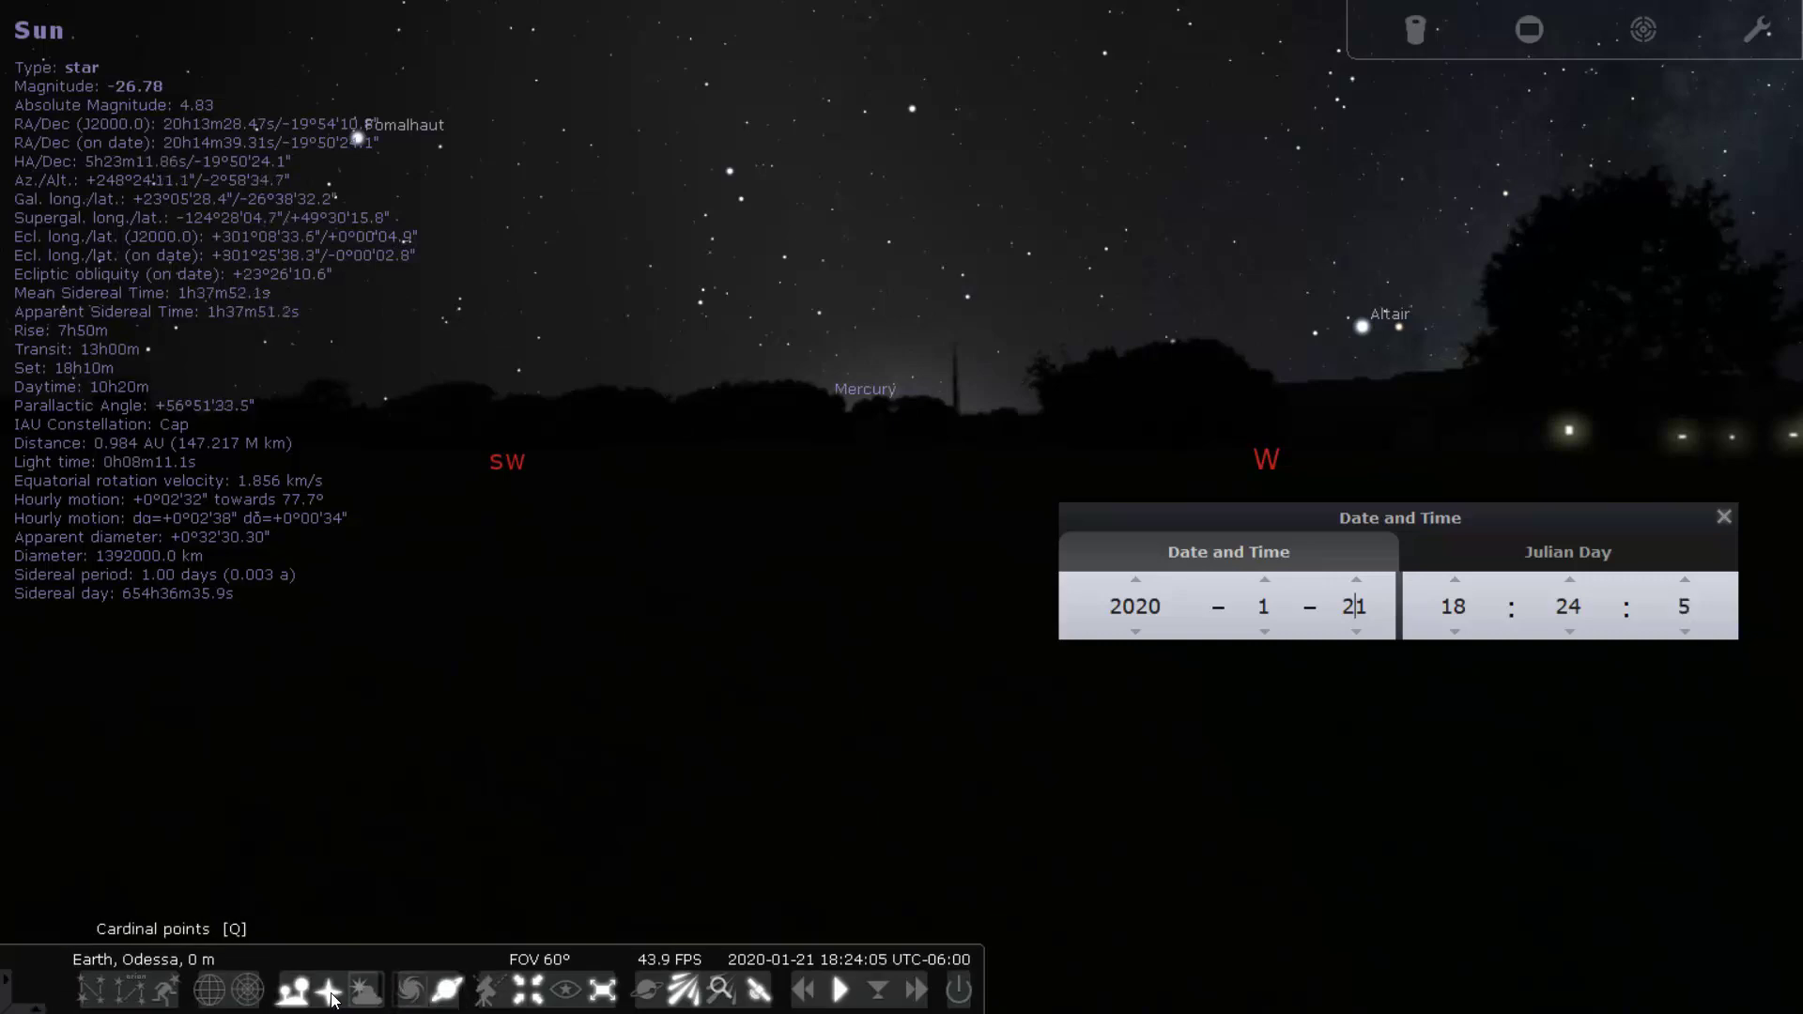
- Turn the atmosphere back on
{"action": "left_click", "coordinate": [367, 994]}
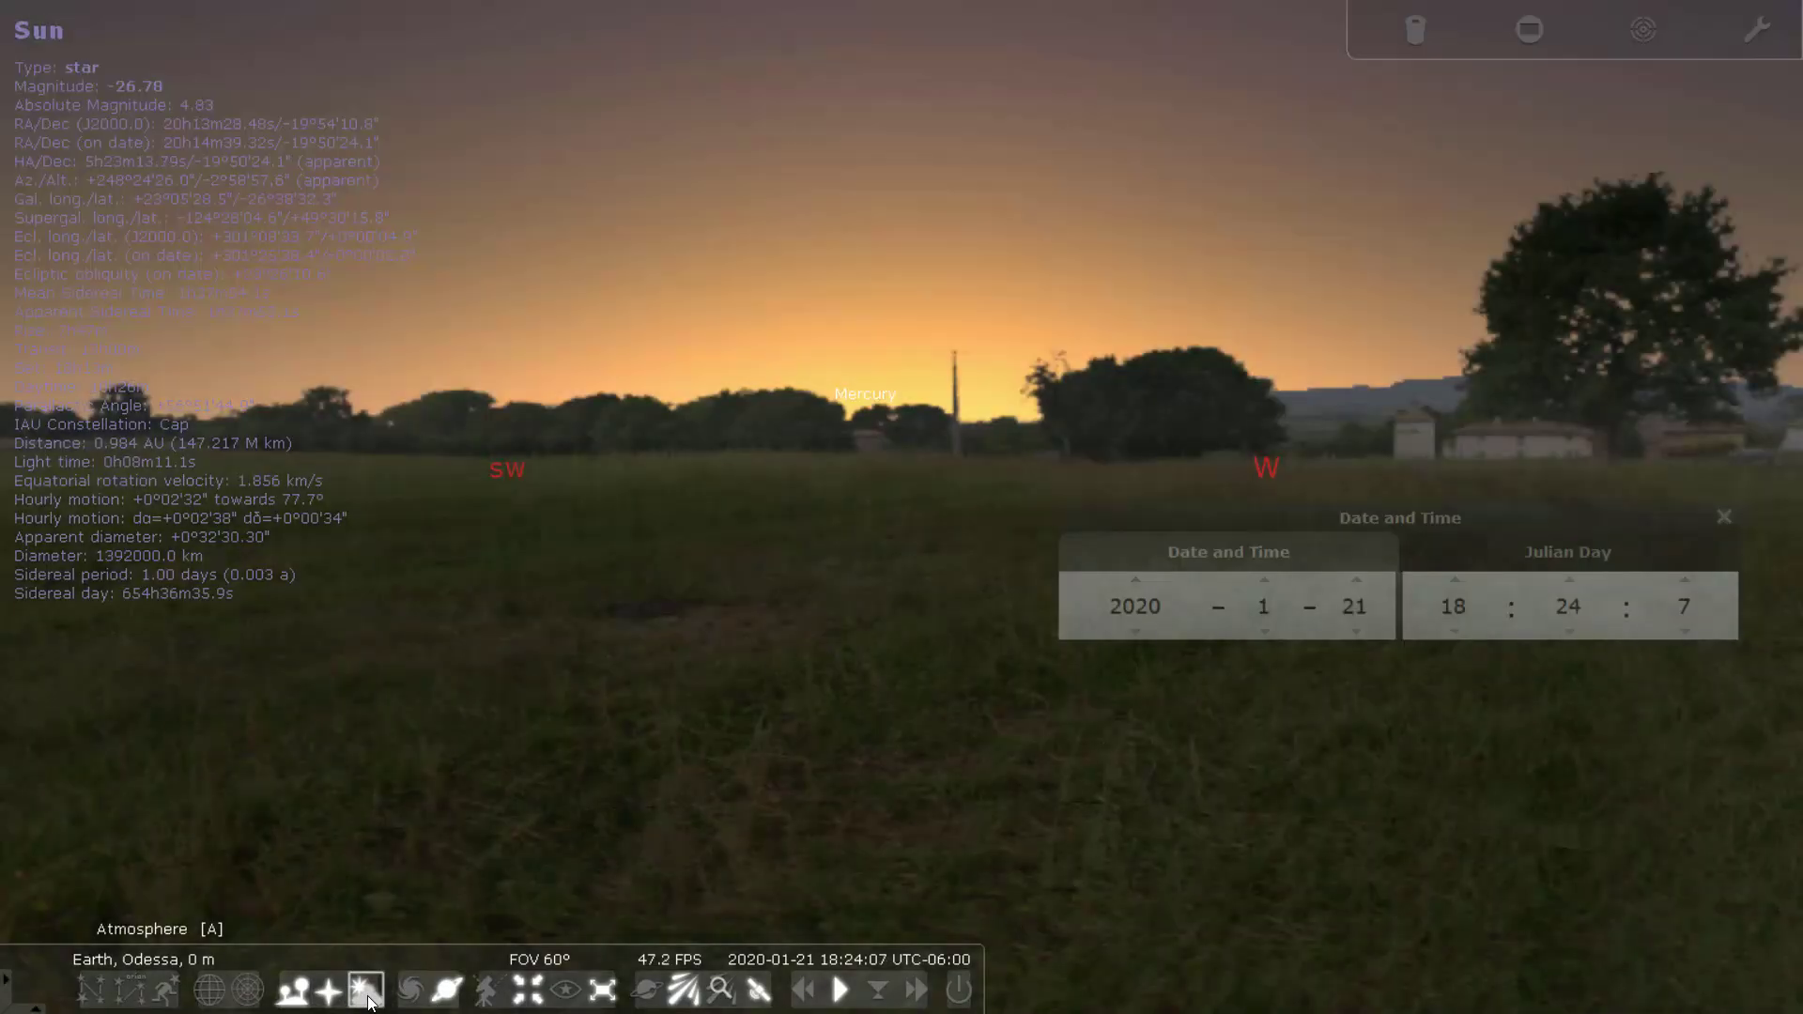
{"action": "left_click", "coordinate": [367, 994]}
{"action": "left_click", "coordinate": [367, 993]}
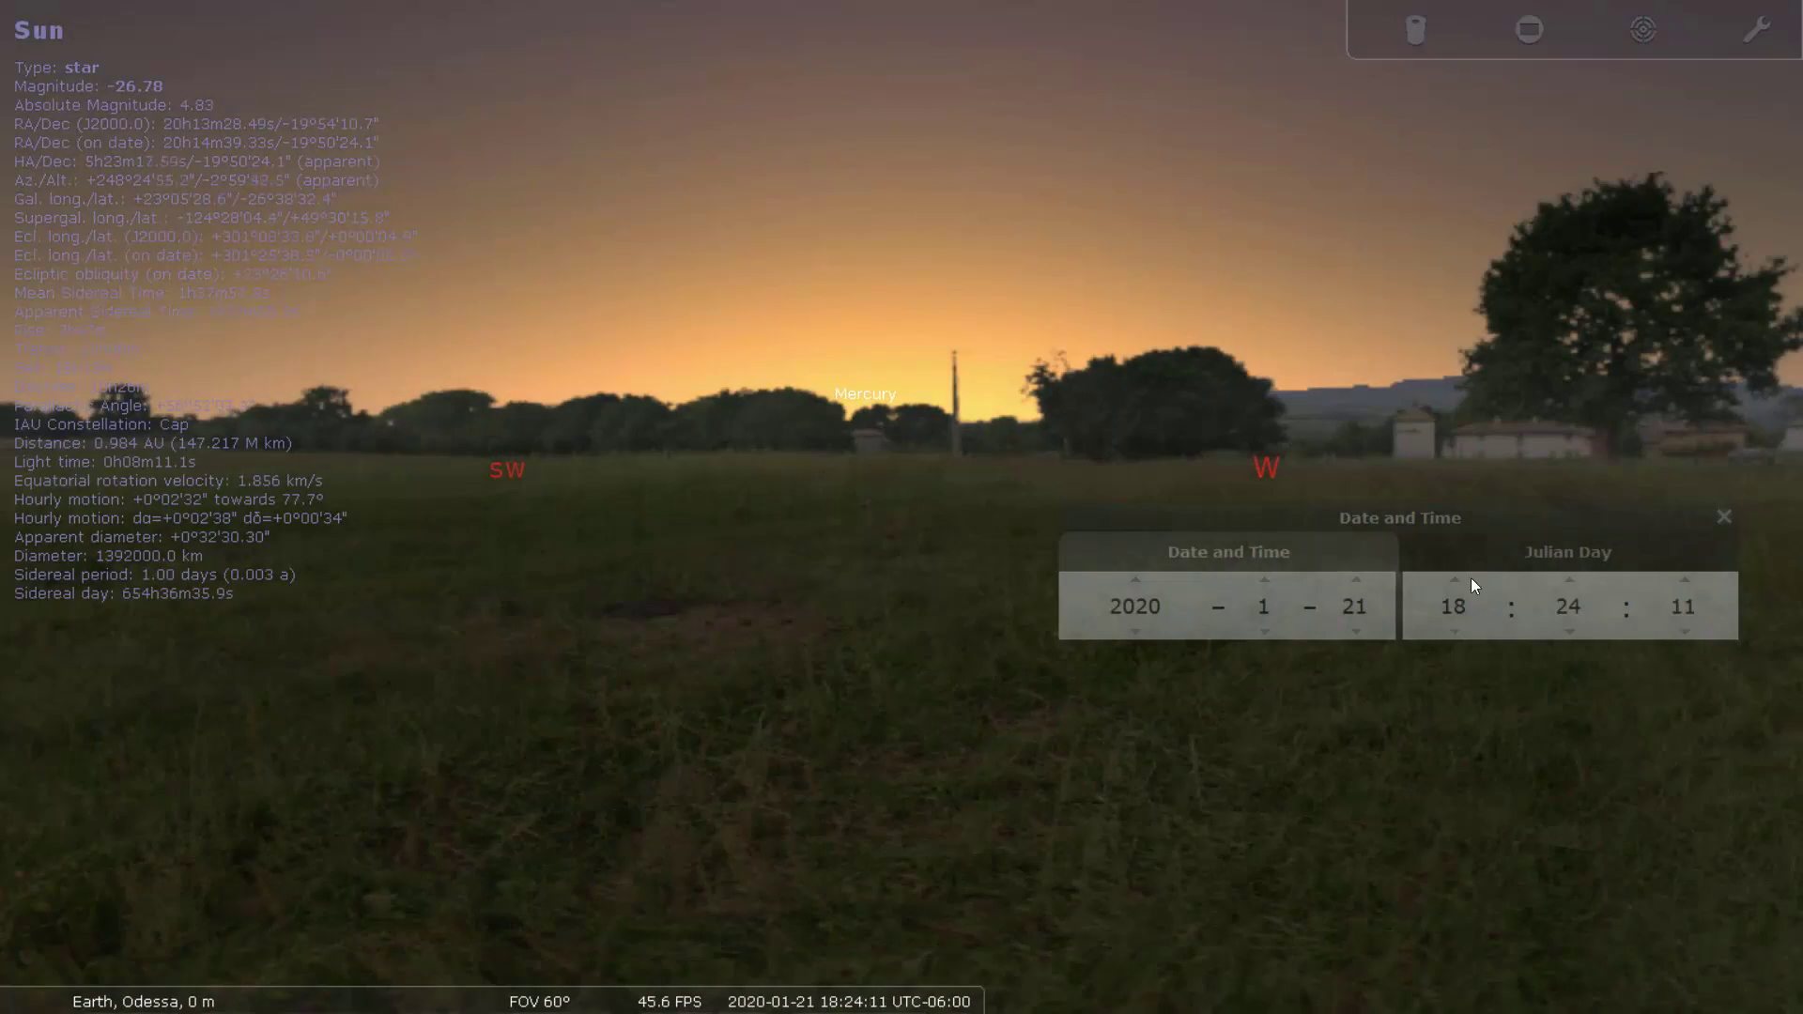
- Set the hour to 7, about 07:25 on 2020-01-21, for the pre-dawn sky
{"action": "left_click", "coordinate": [1447, 606]}
{"action": "scroll", "coordinate": [1446, 605], "scroll_direction": "up", "scroll_amount": 1}
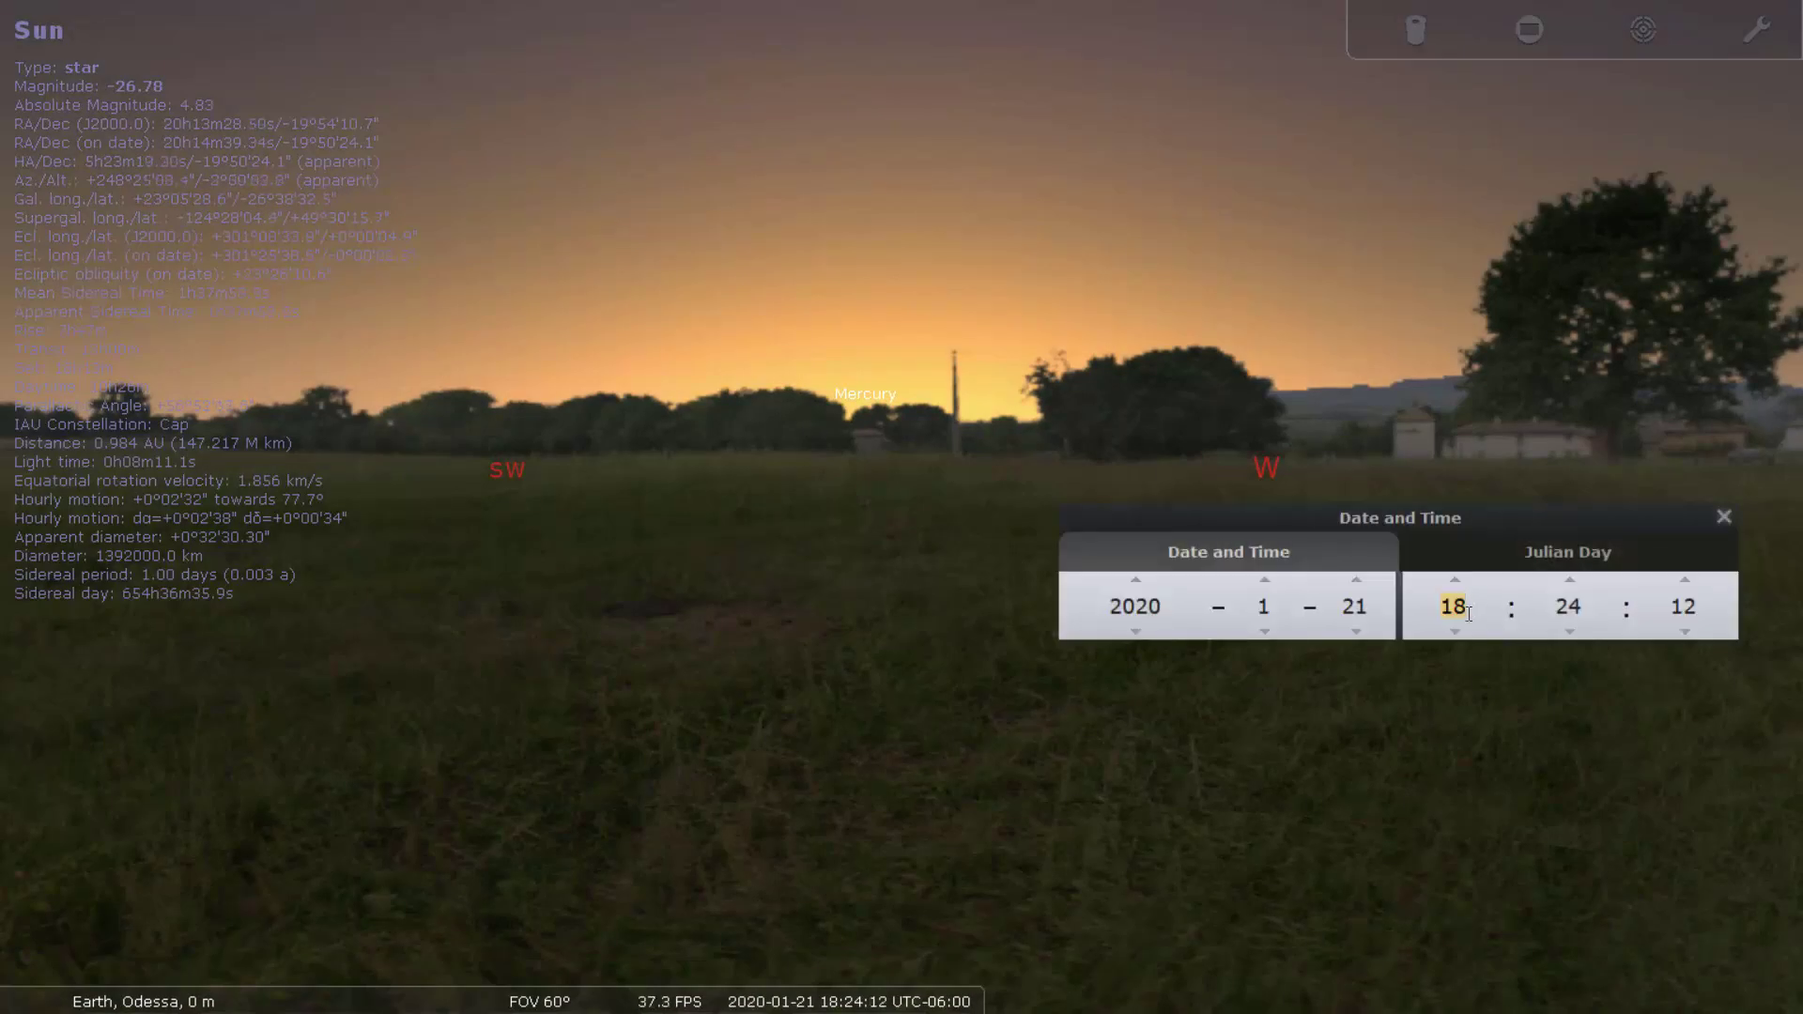
{"action": "scroll", "coordinate": [1451, 608], "scroll_direction": "down", "scroll_amount": 1}
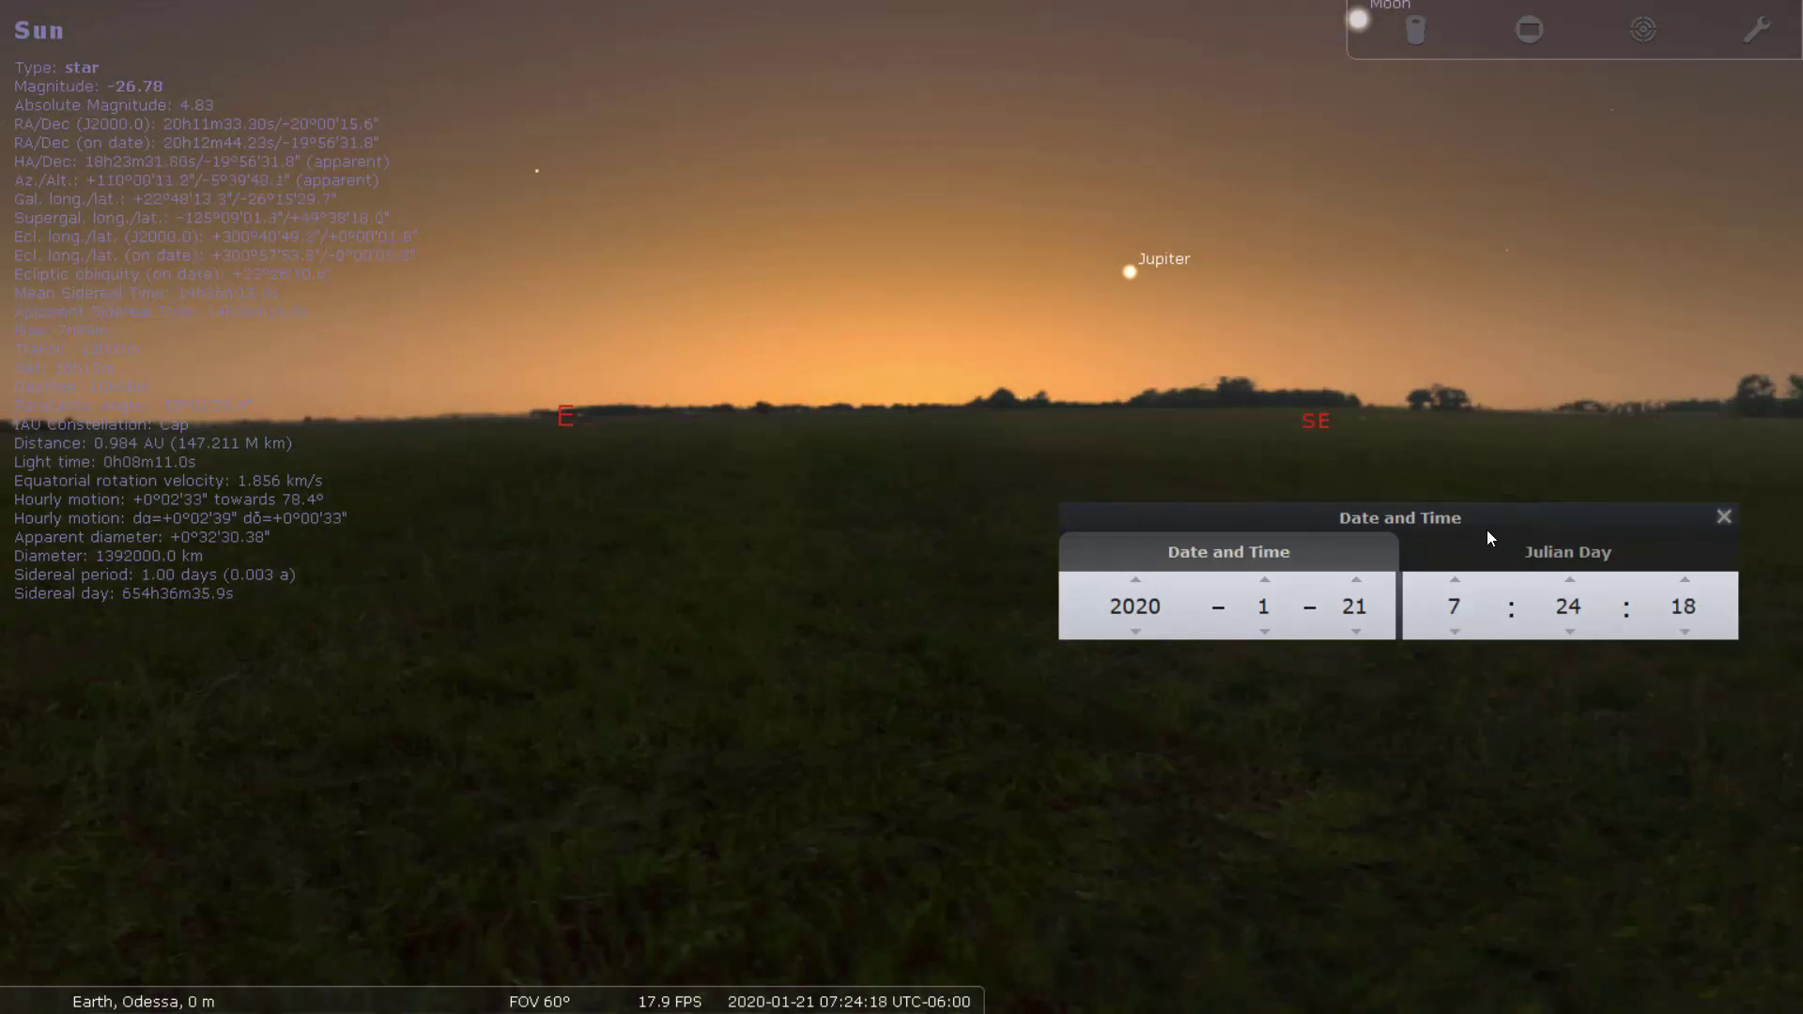
{"action": "left_click", "coordinate": [1453, 630]}
{"action": "left_click", "coordinate": [1456, 581]}
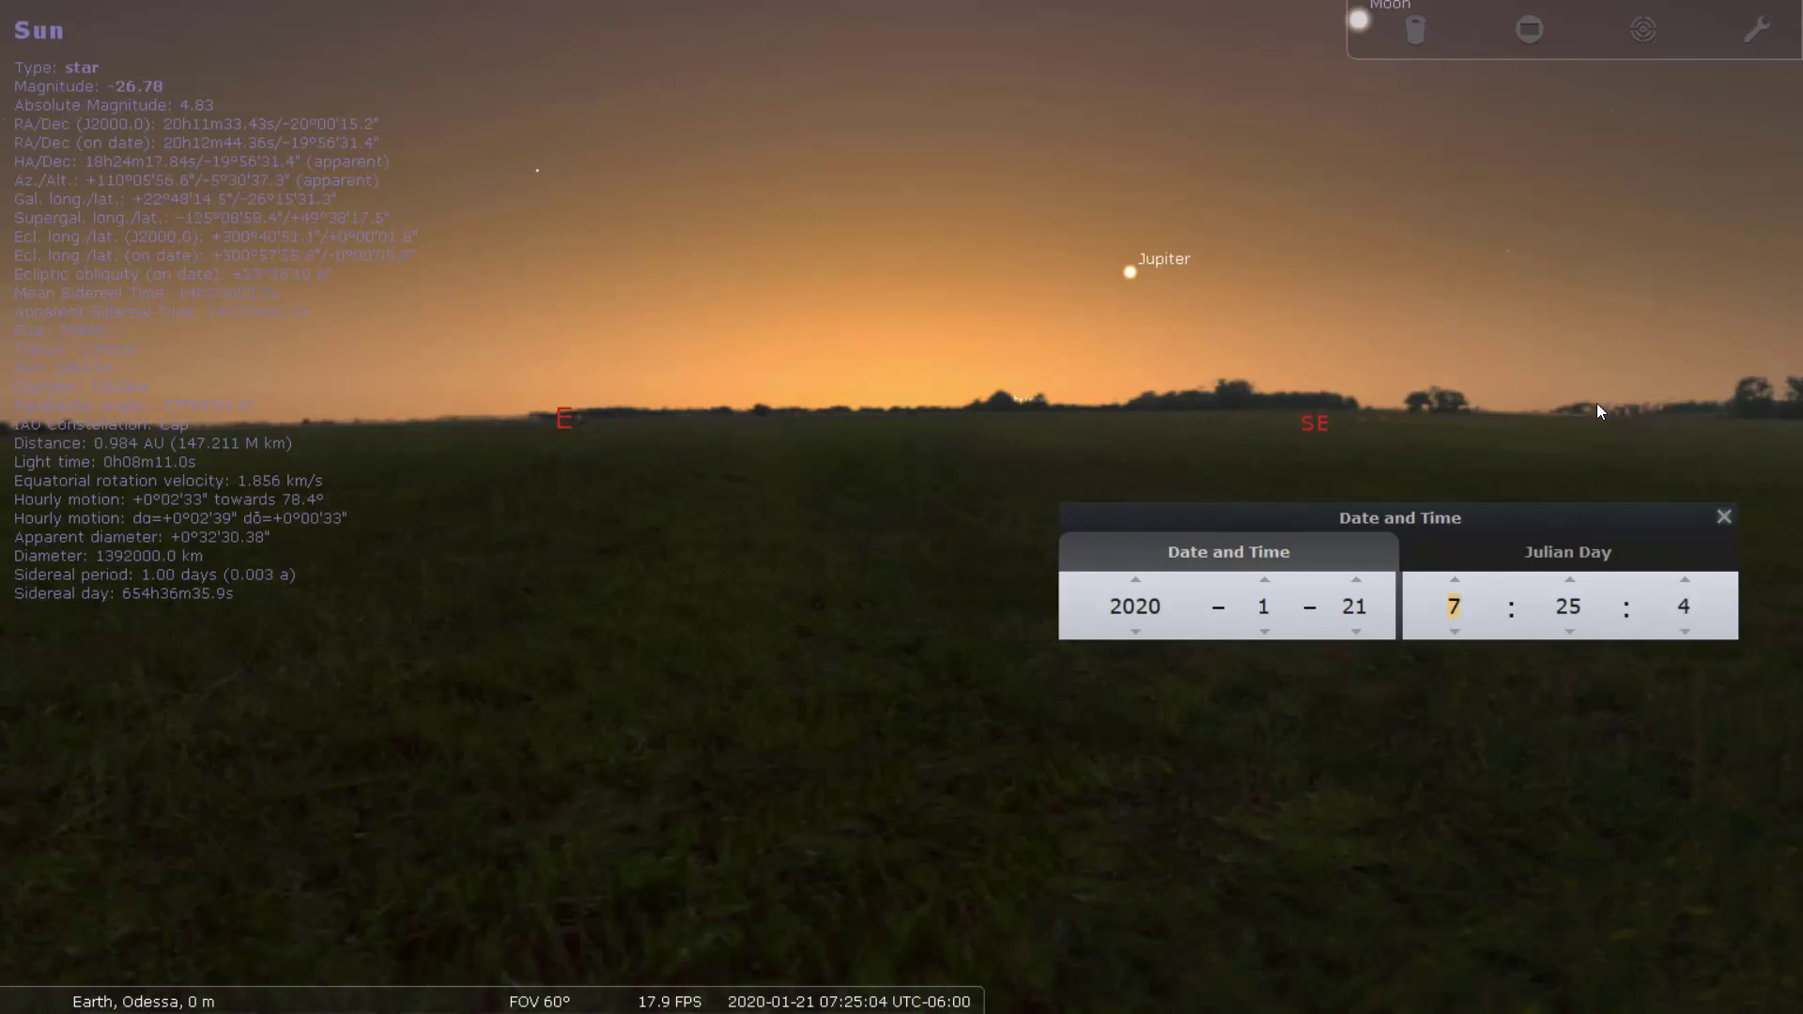
- Advance the minutes until the Sun sits on the eastern horizon at about 07:50
{"action": "left_click", "coordinate": [1571, 578]}
{"action": "left_click", "coordinate": [1570, 578]}
{"action": "left_click", "coordinate": [1571, 578]}
{"action": "left_click", "coordinate": [1570, 578]}
{"action": "left_click", "coordinate": [1571, 579]}
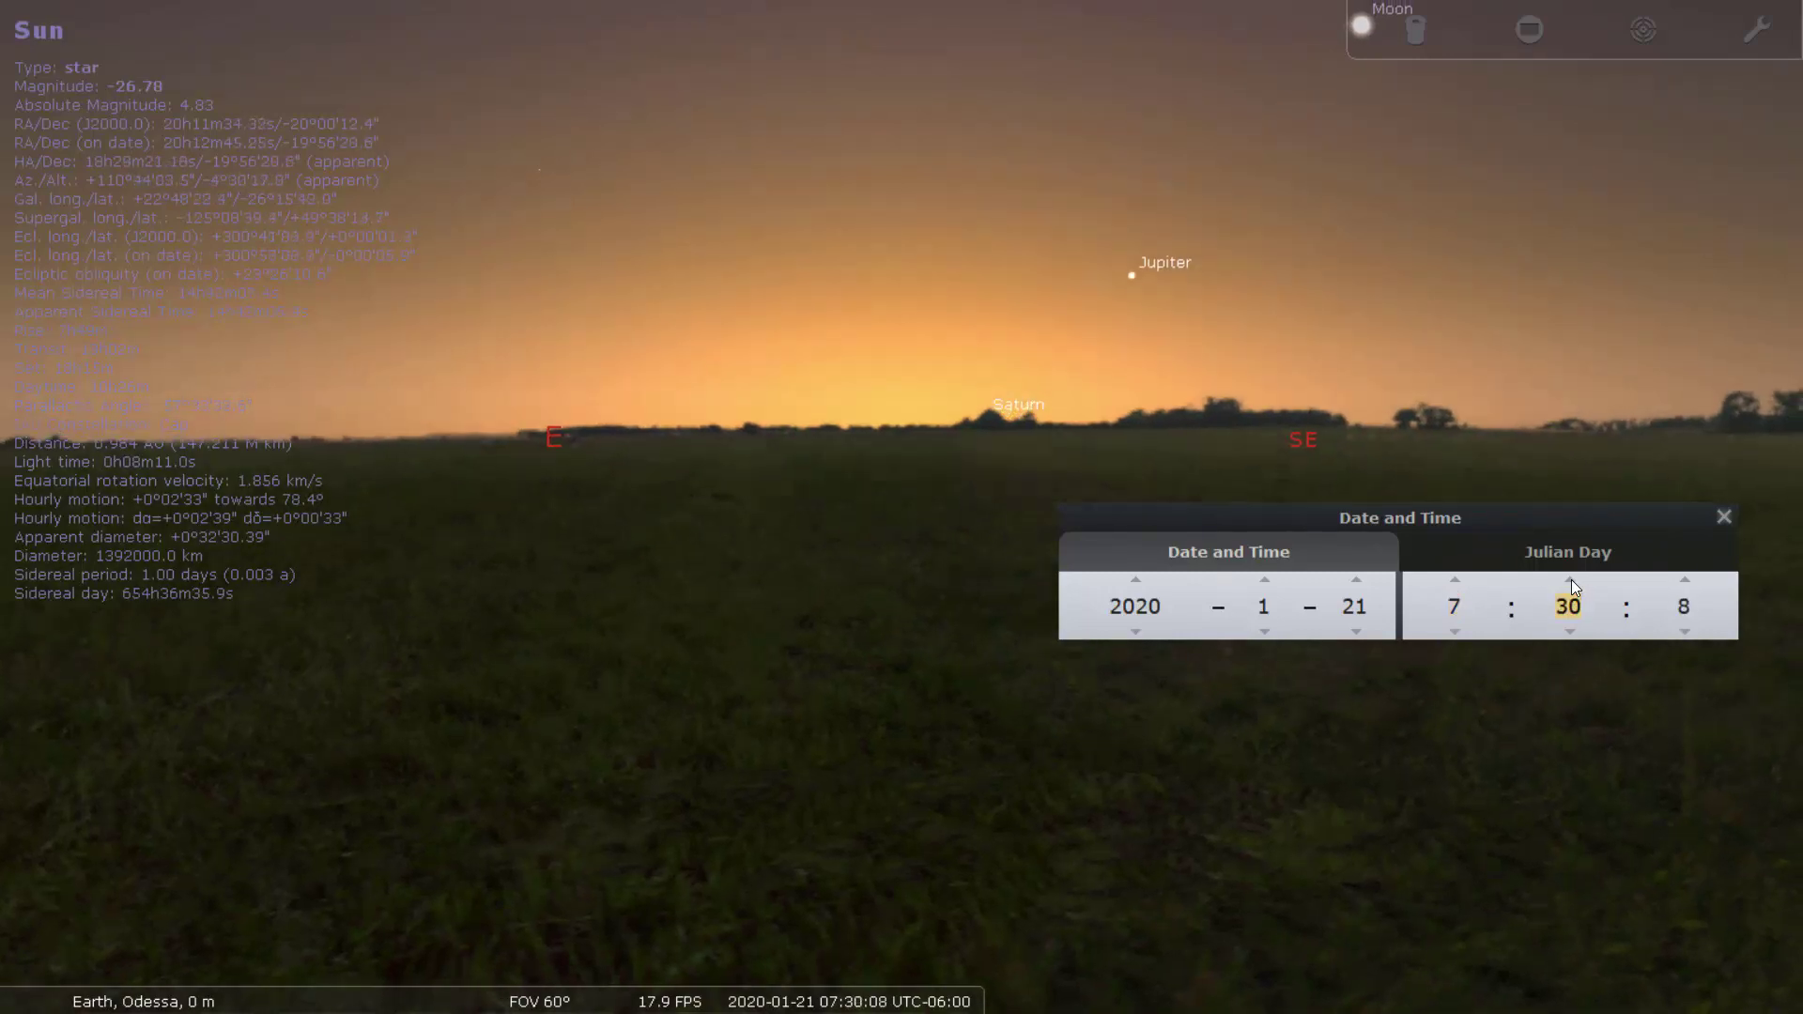
{"action": "left_click", "coordinate": [1570, 578]}
{"action": "left_click", "coordinate": [1570, 578]}
{"action": "left_click", "coordinate": [1570, 579]}
{"action": "left_click", "coordinate": [1570, 579]}
{"action": "left_click", "coordinate": [1570, 579]}
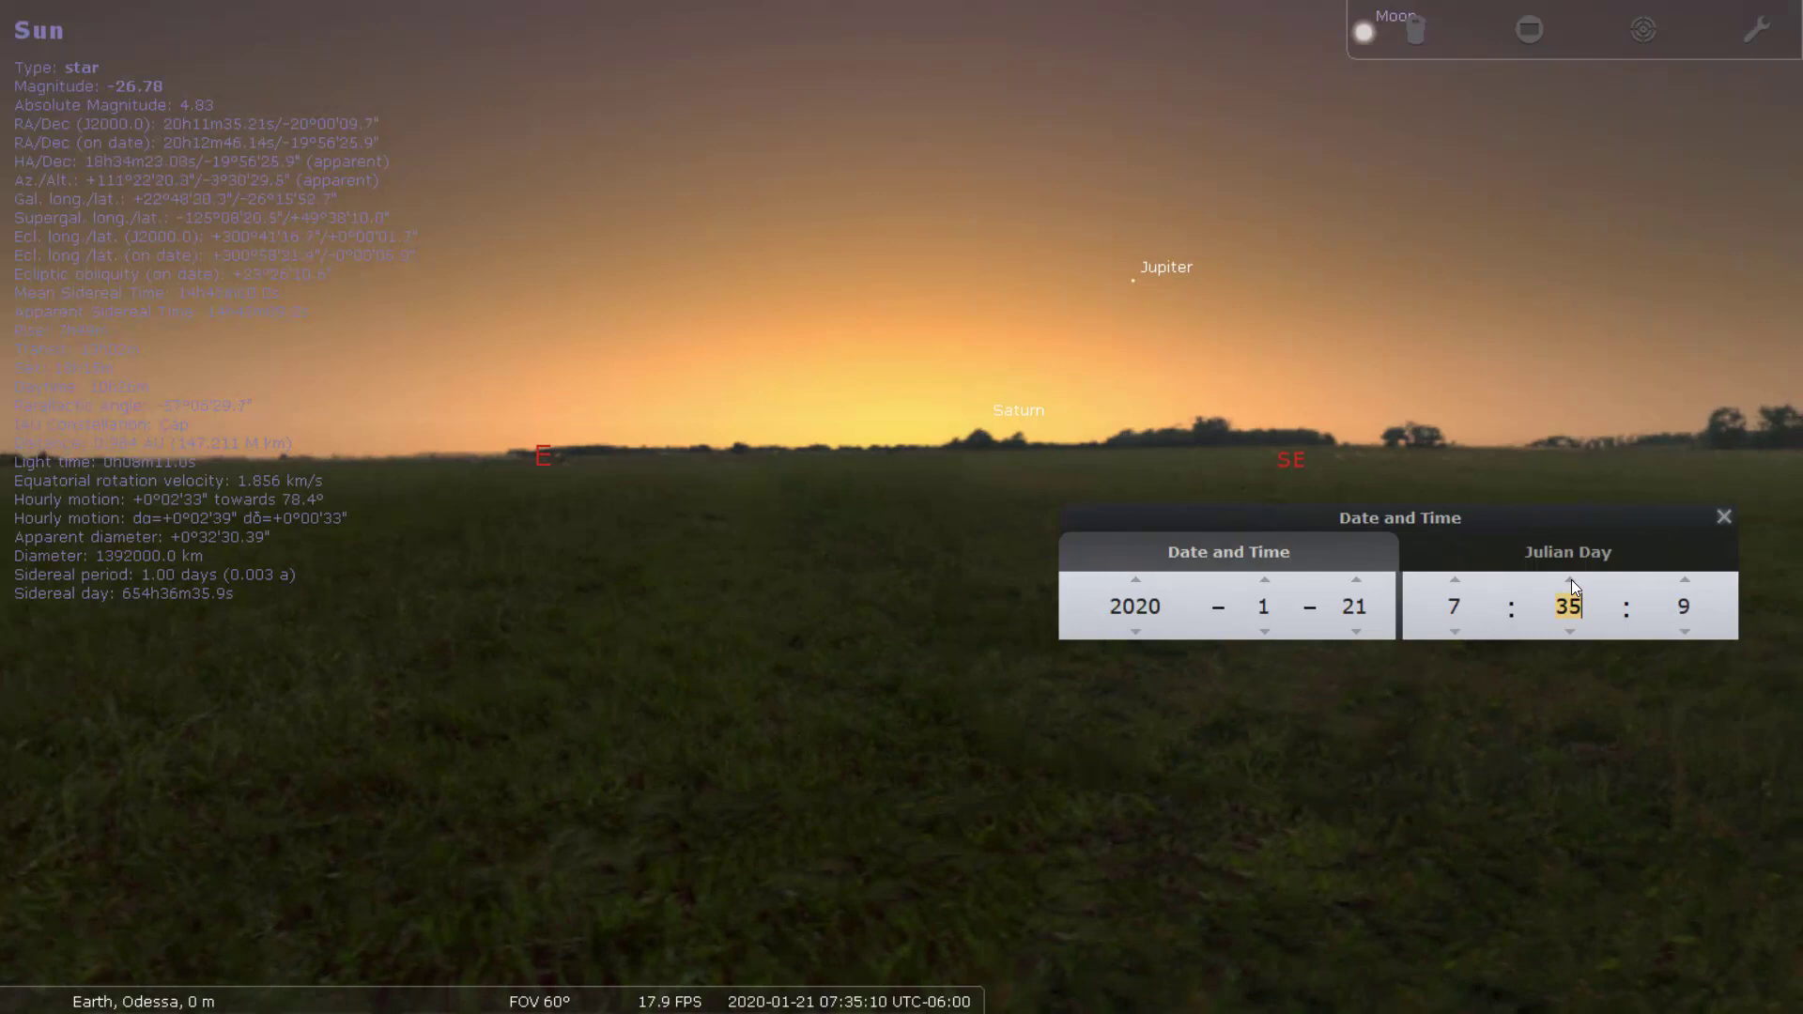
{"action": "left_click", "coordinate": [1570, 578]}
{"action": "left_click", "coordinate": [1571, 578]}
{"action": "left_click", "coordinate": [1571, 579]}
{"action": "left_click", "coordinate": [1570, 579]}
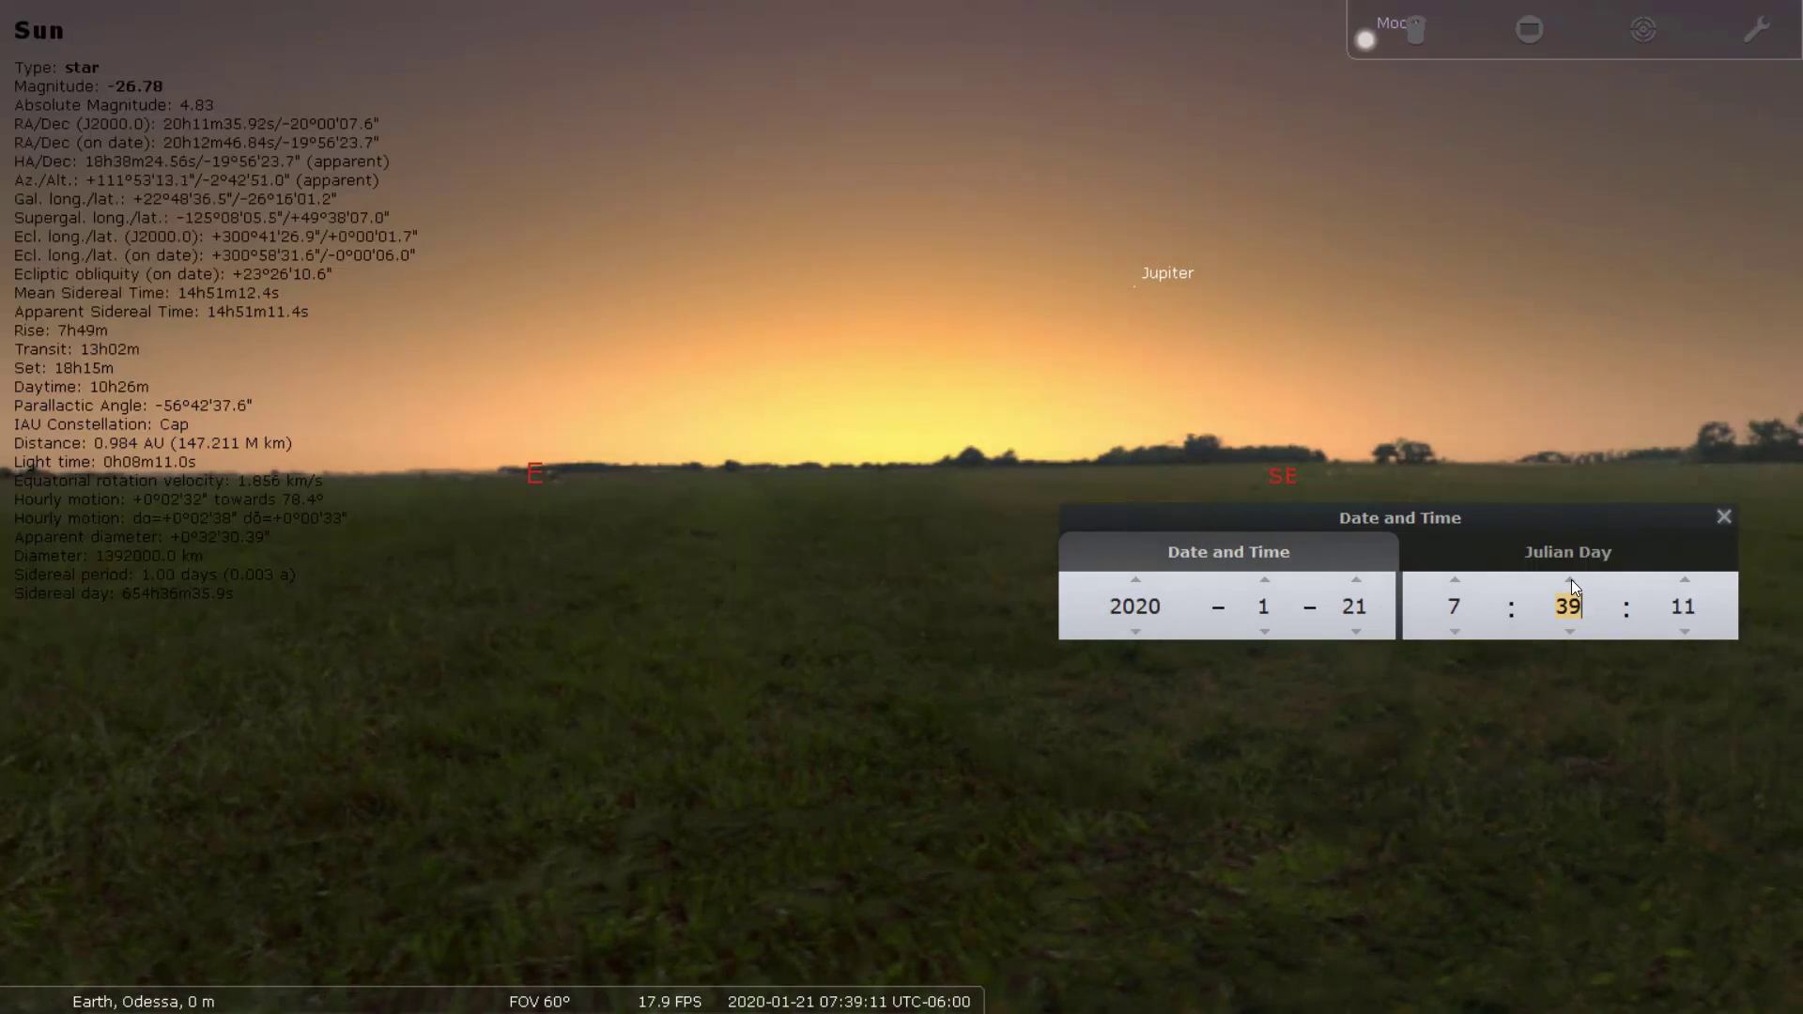
{"action": "left_click", "coordinate": [1571, 579]}
{"action": "left_click", "coordinate": [1571, 579]}
{"action": "left_click", "coordinate": [1570, 578]}
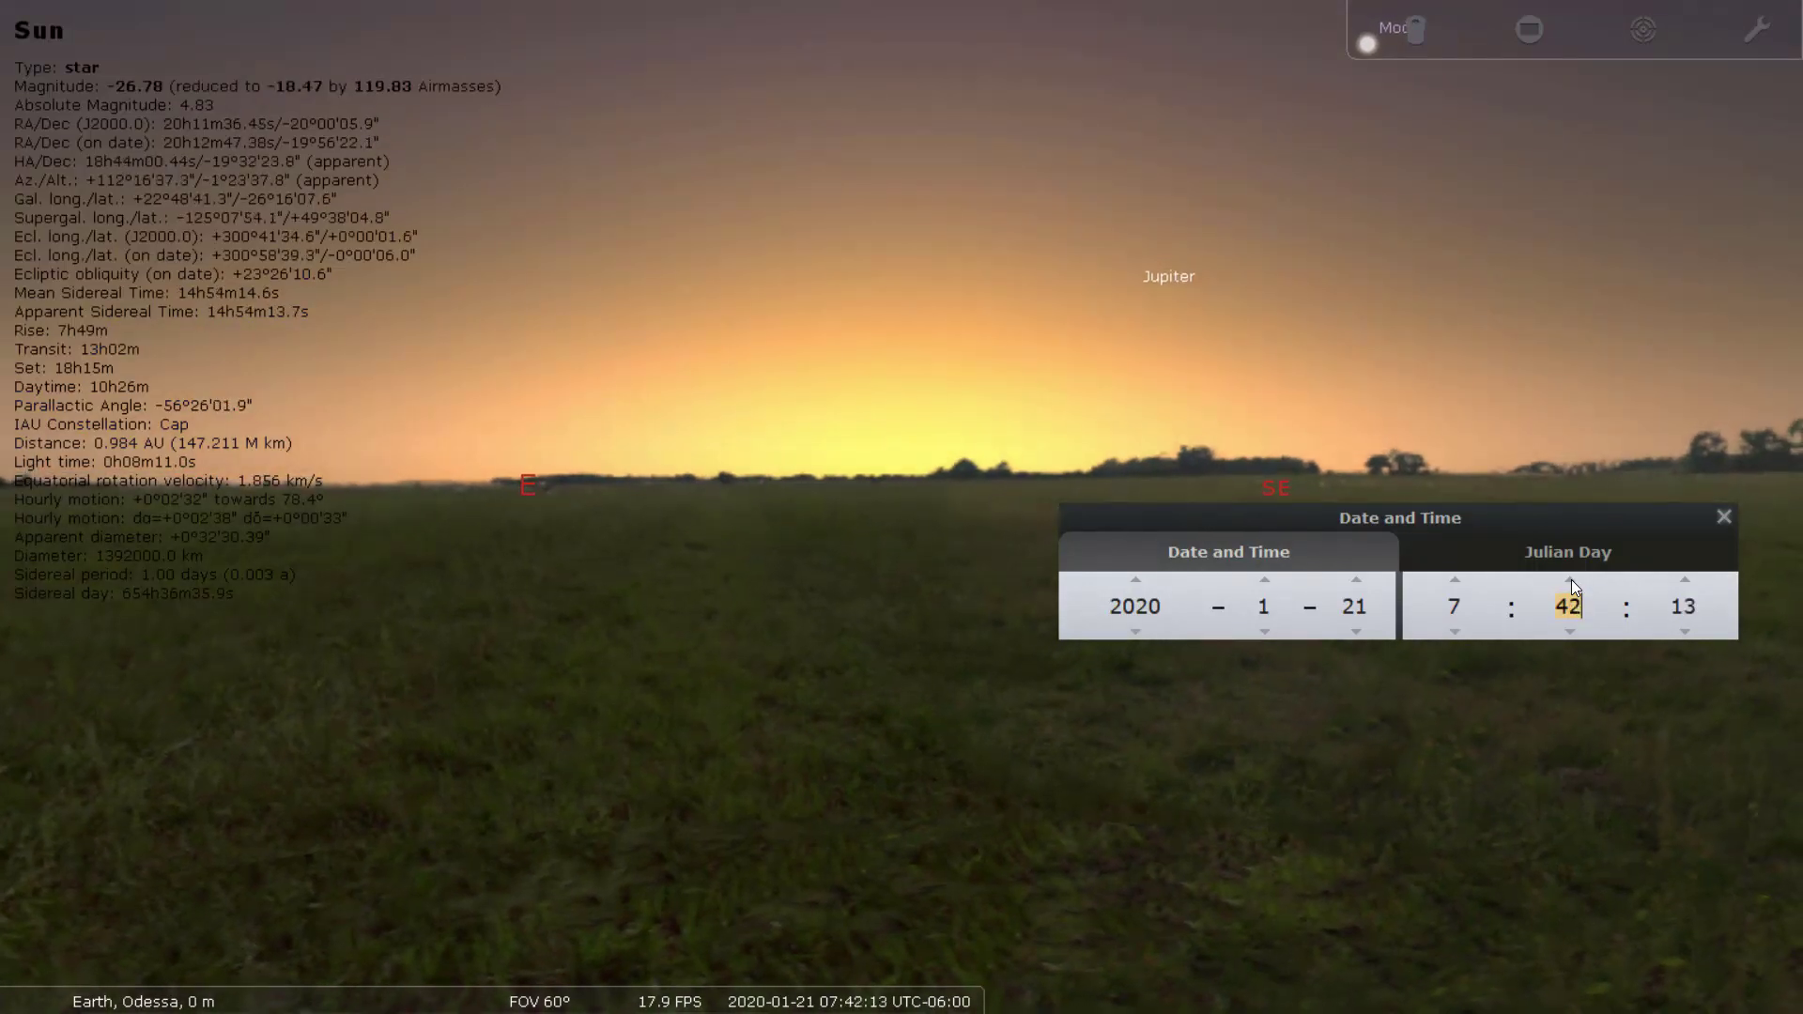
{"action": "left_click", "coordinate": [1570, 579]}
{"action": "left_click", "coordinate": [1570, 578]}
{"action": "left_click", "coordinate": [1571, 578]}
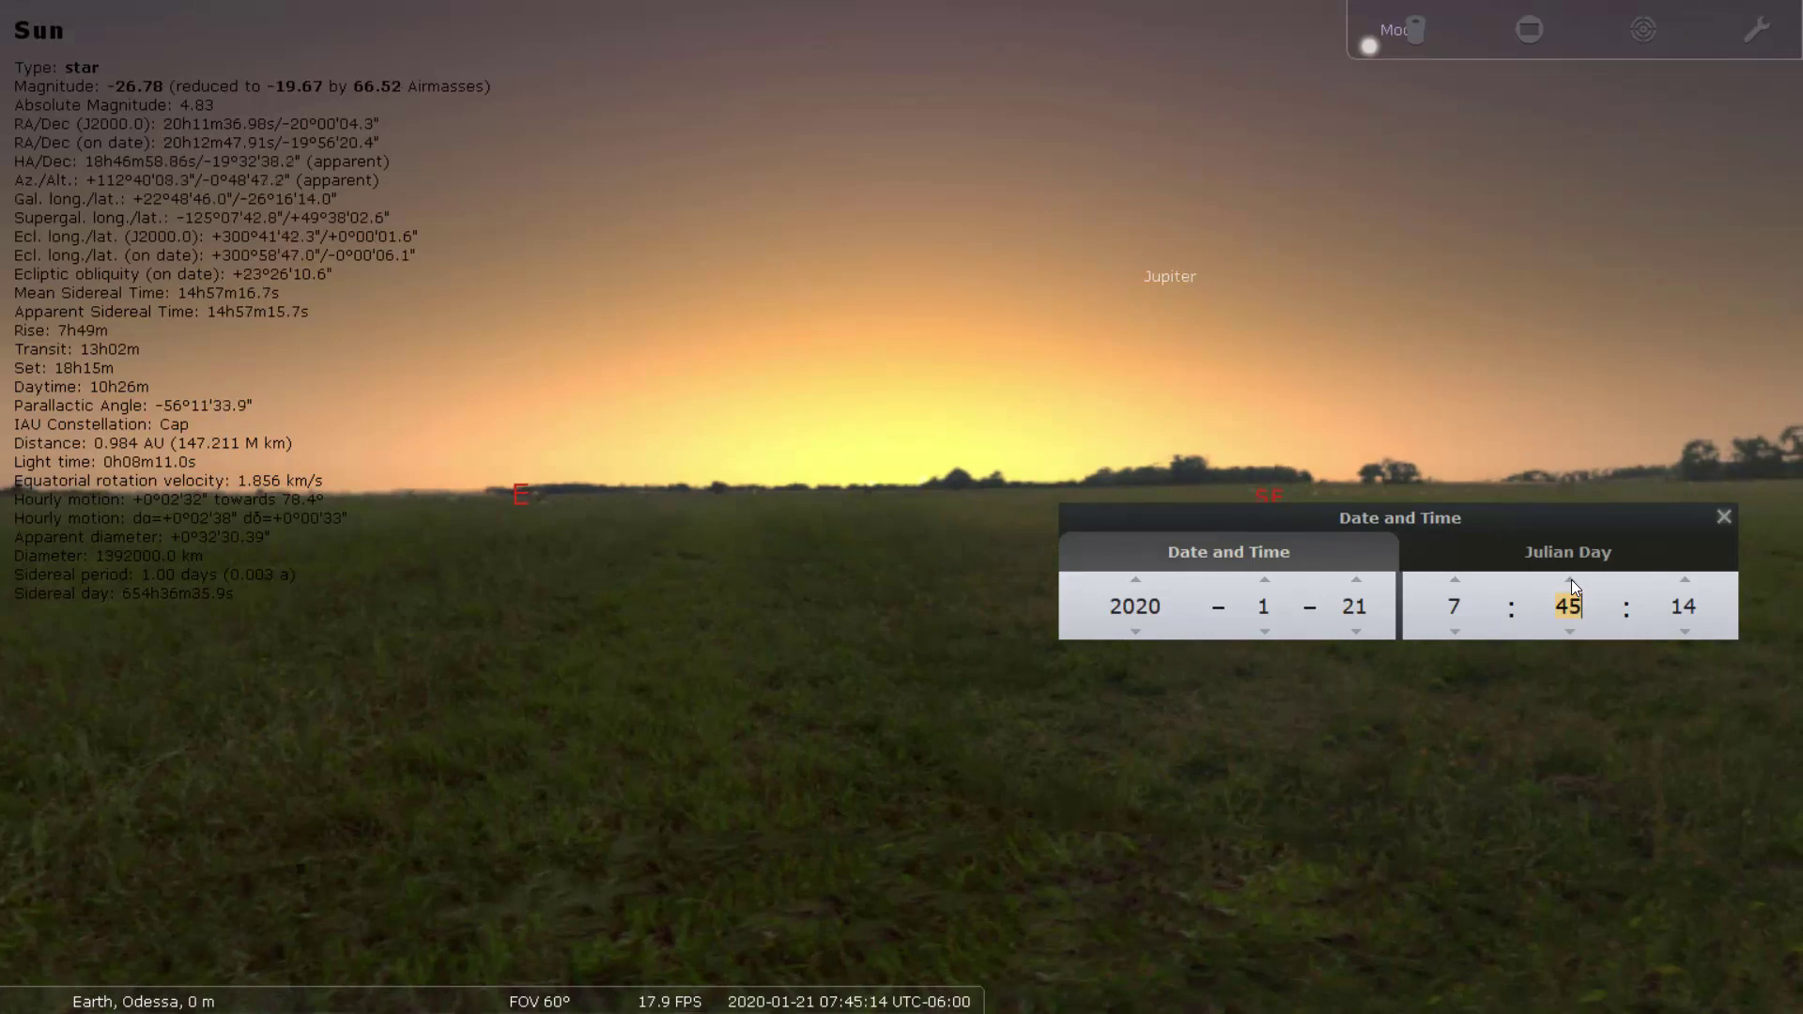
{"action": "left_click", "coordinate": [1571, 579]}
{"action": "left_click", "coordinate": [1571, 579]}
{"action": "left_click", "coordinate": [1570, 579]}
{"action": "left_click", "coordinate": [1571, 578]}
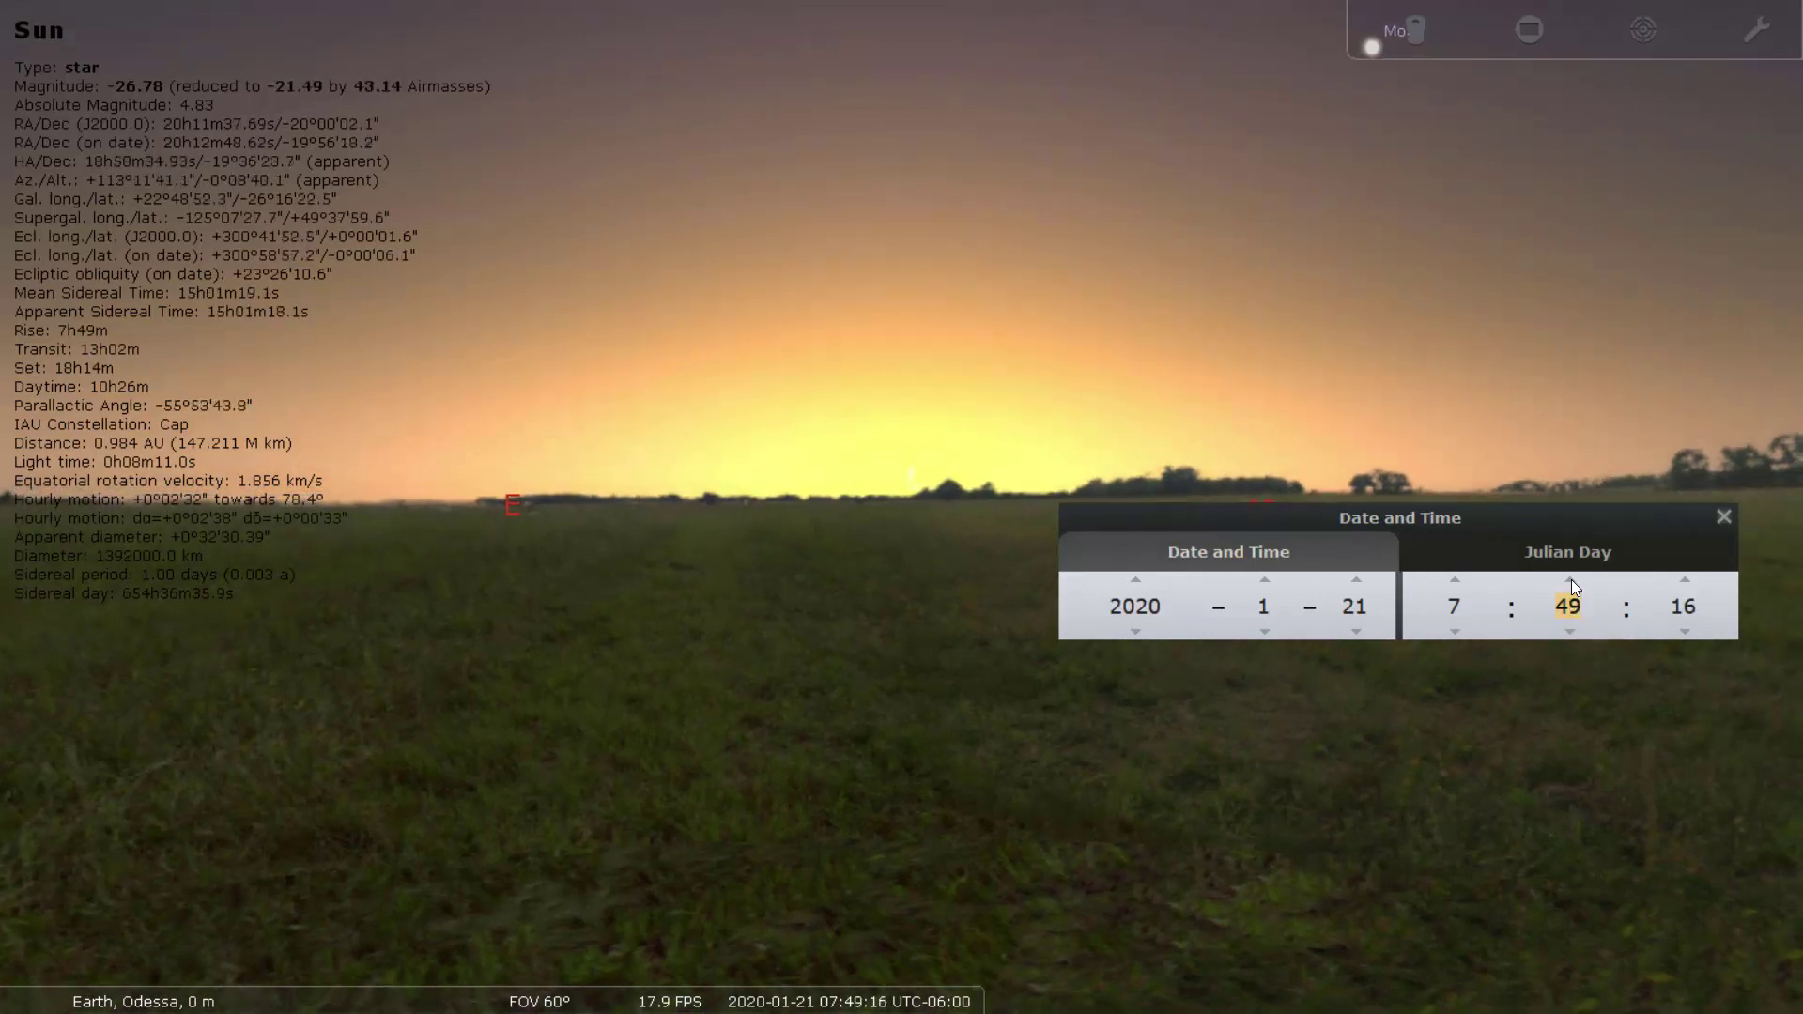
{"action": "left_click", "coordinate": [1570, 579]}
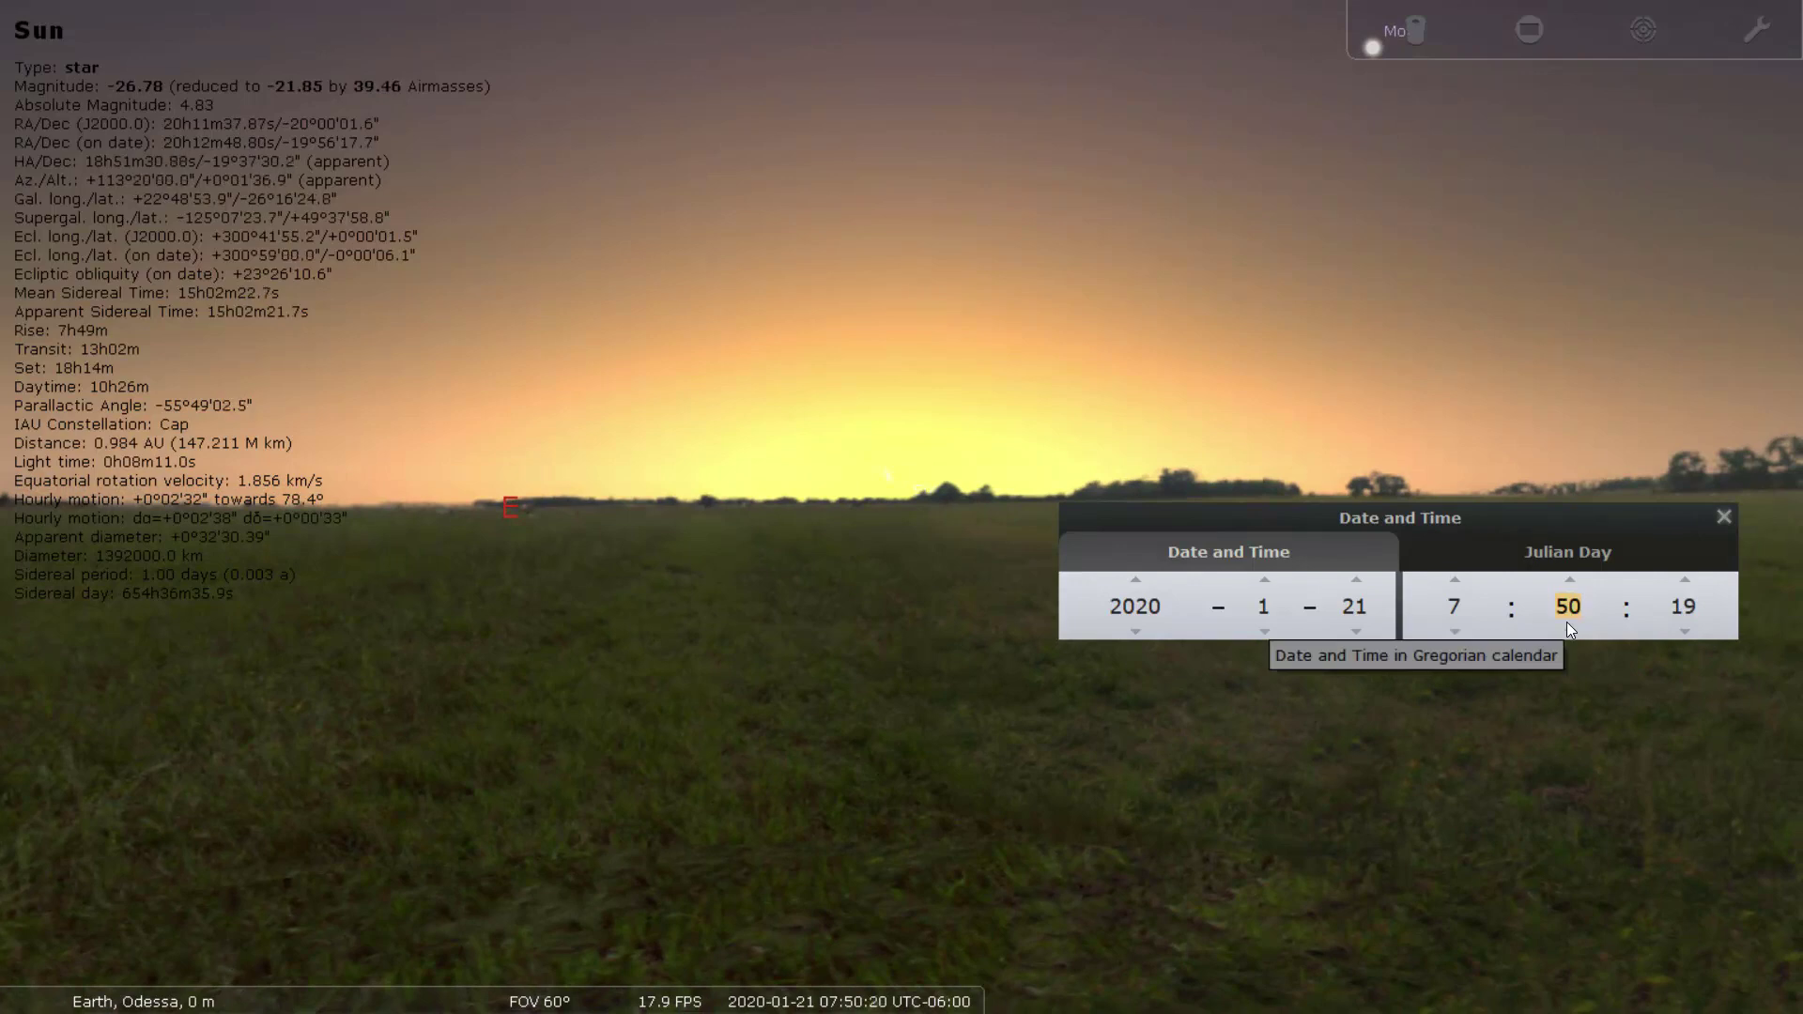
{"action": "left_click", "coordinate": [1566, 621]}
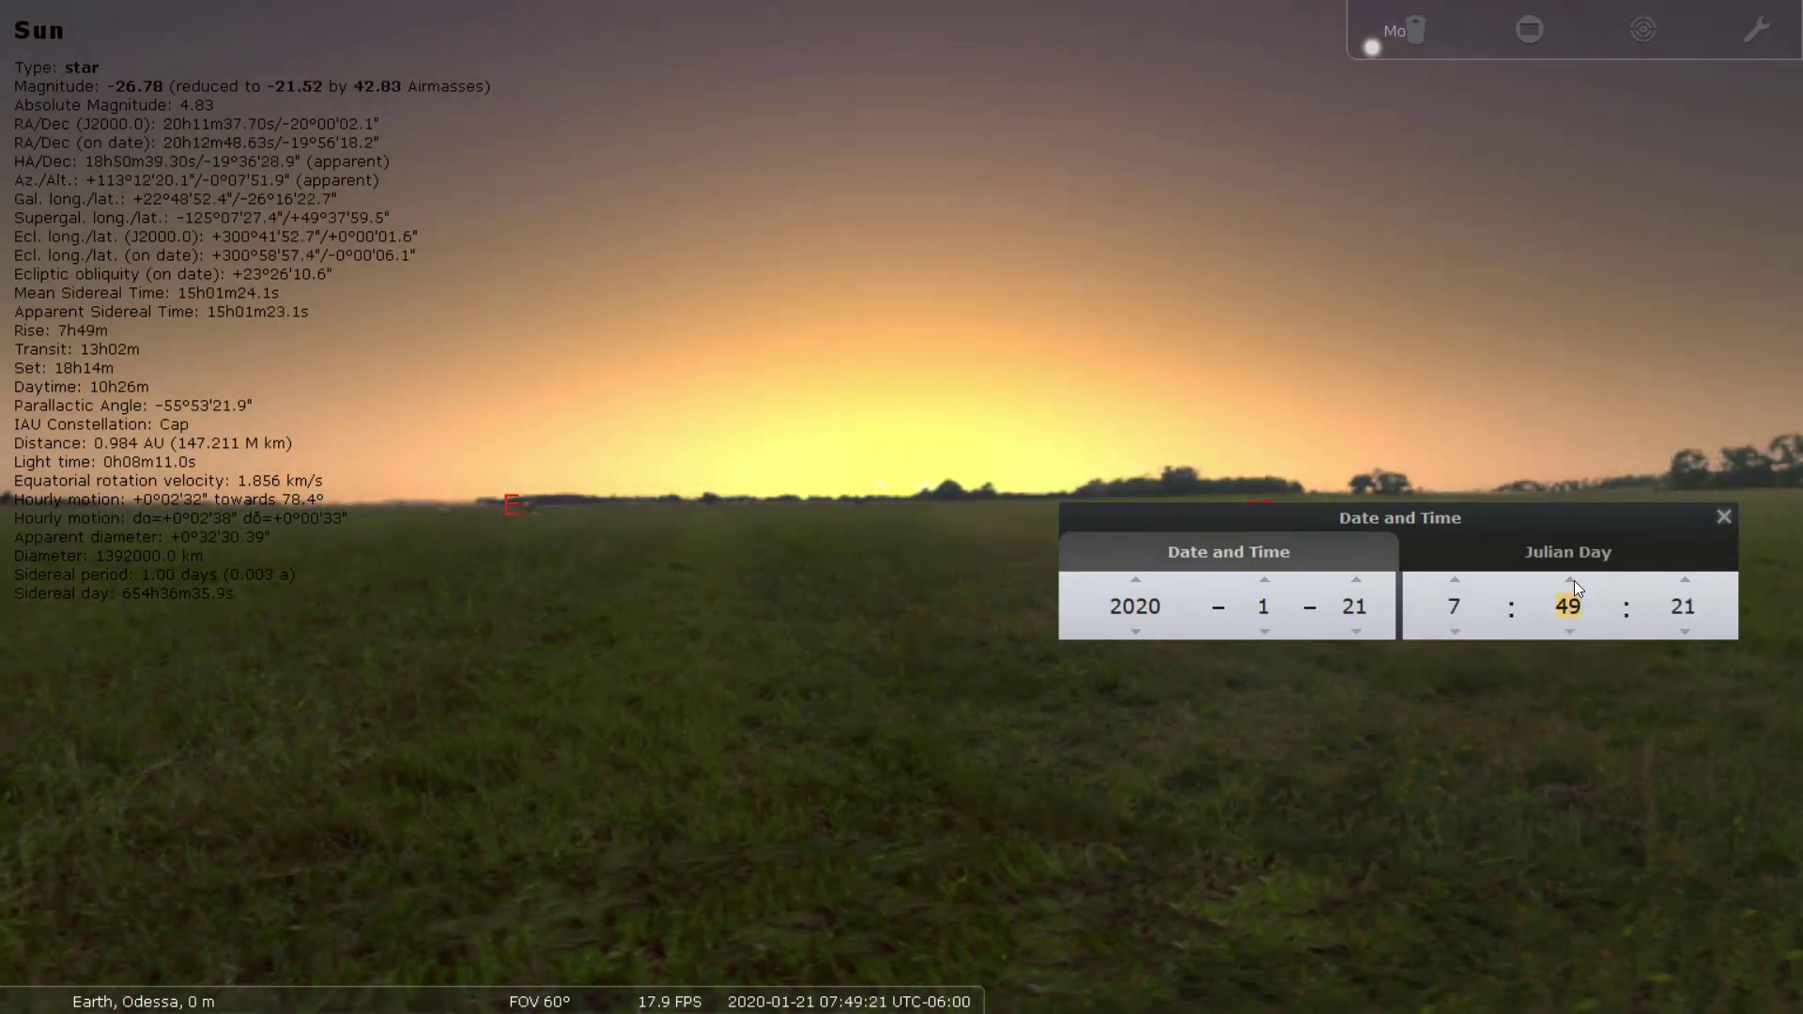
{"action": "left_click", "coordinate": [1571, 579]}
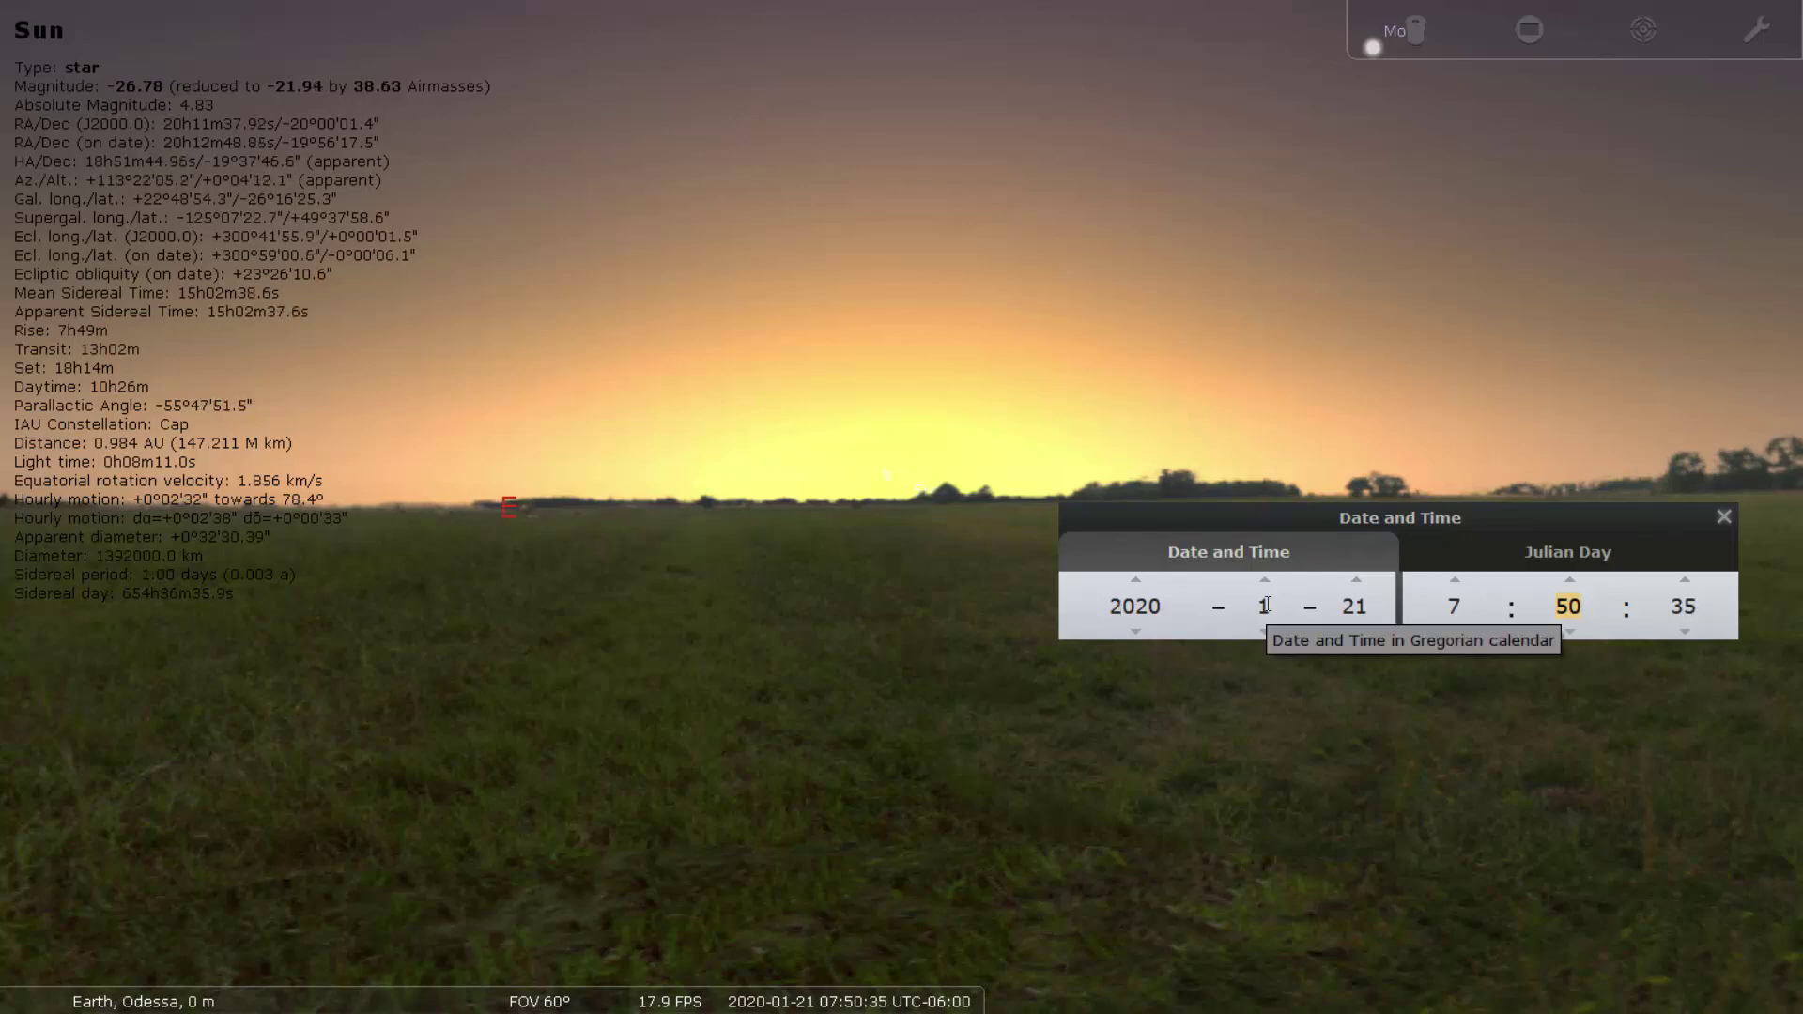
{"action": "mouse_move", "coordinate": [593, 1001]}
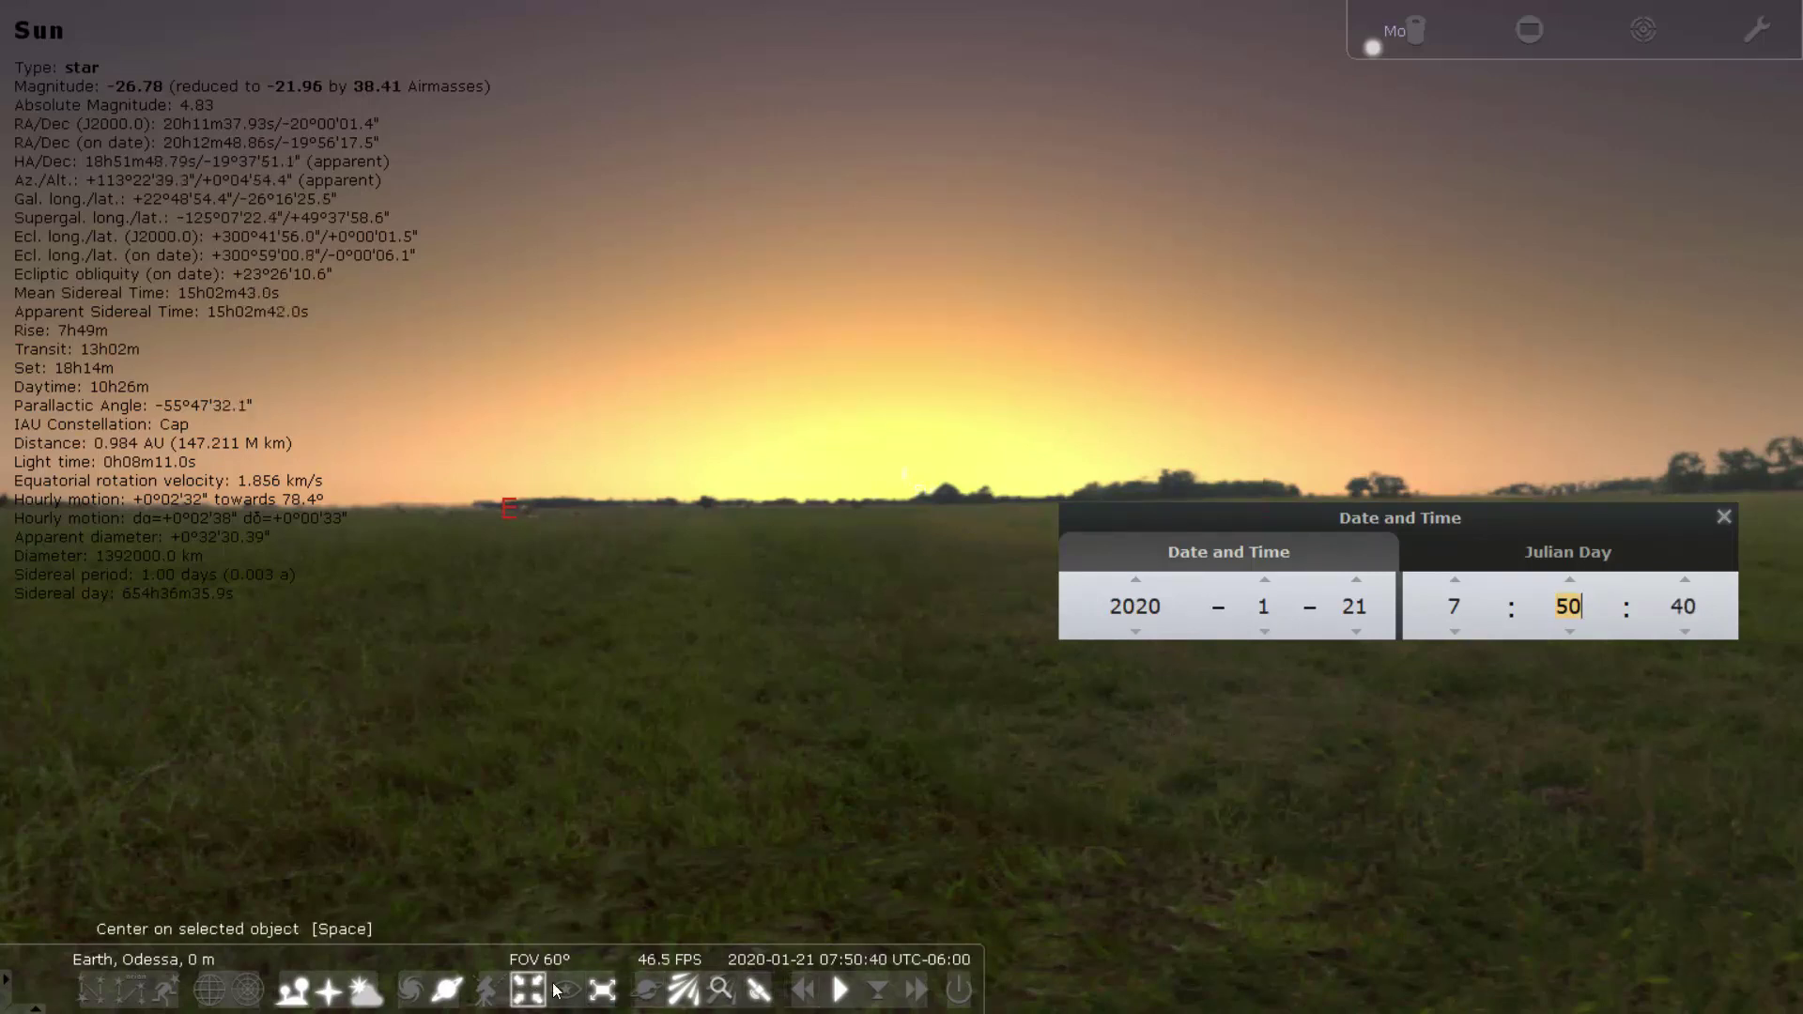
- Enter 7:48 as the 01/21/20 sunrise Recorded Time in the Word table
{"action": "left_click", "coordinate": [608, 998]}
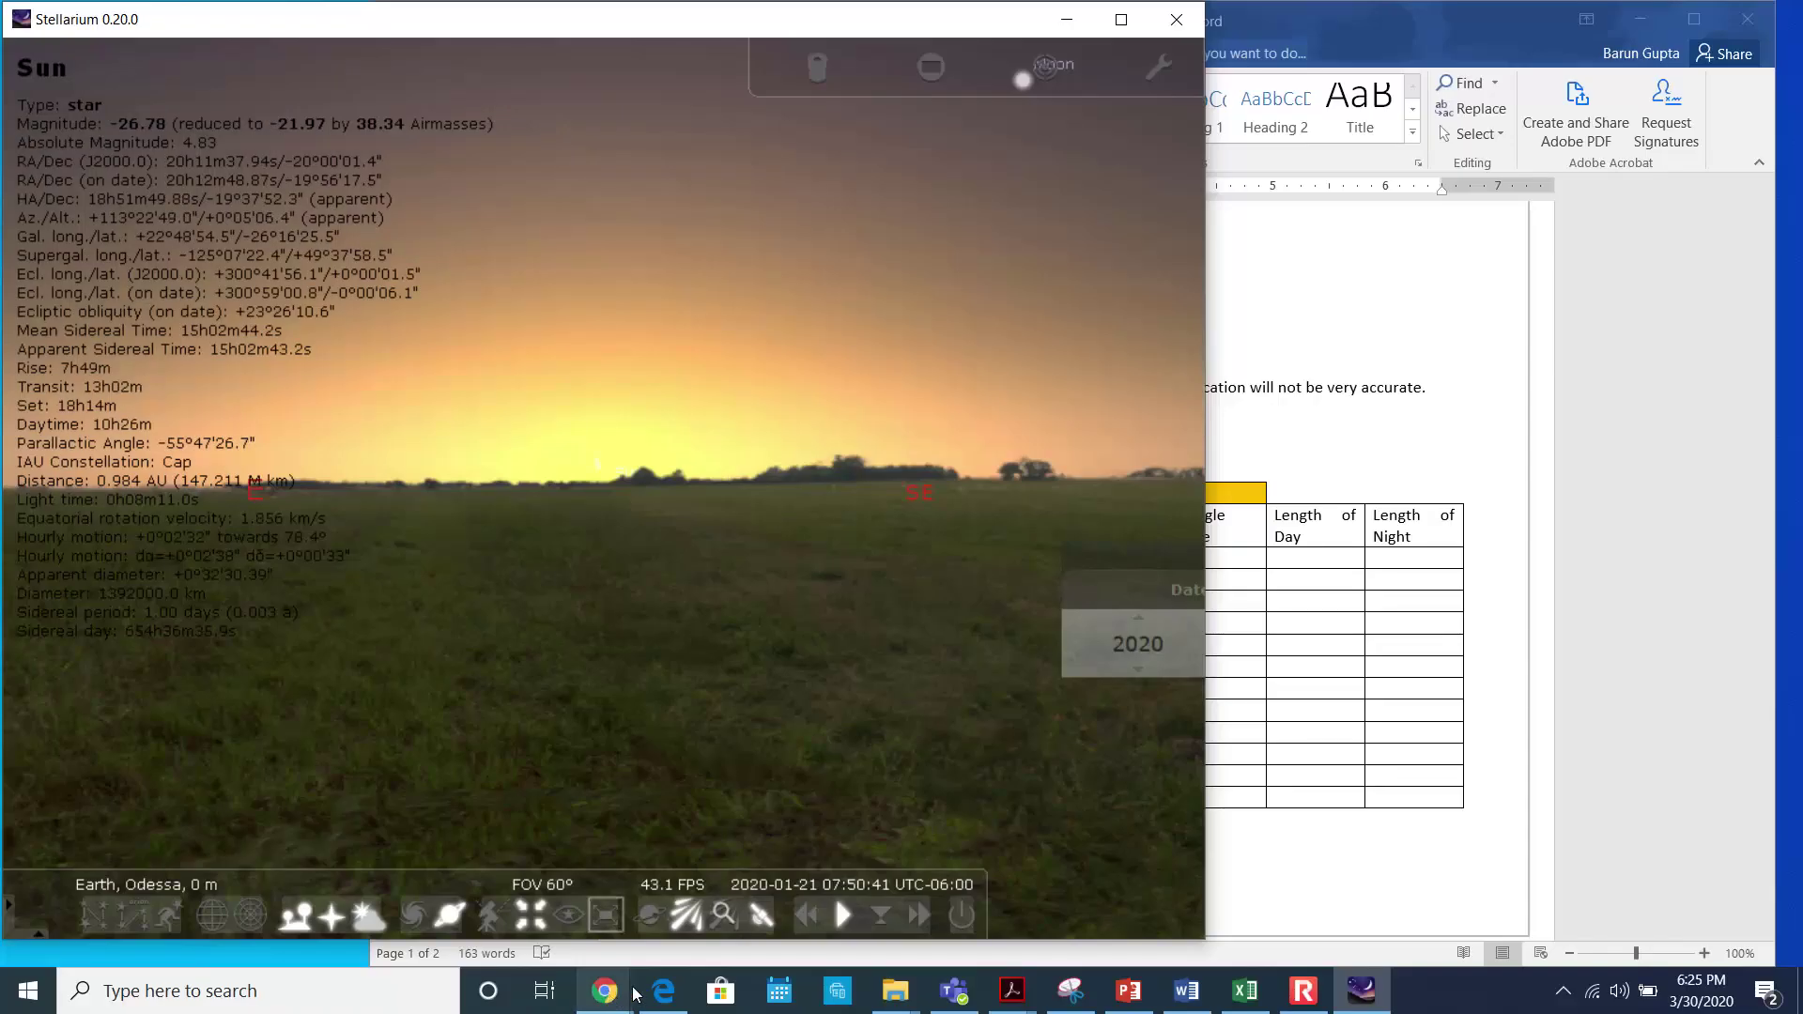
{"action": "left_click", "coordinate": [1659, 441]}
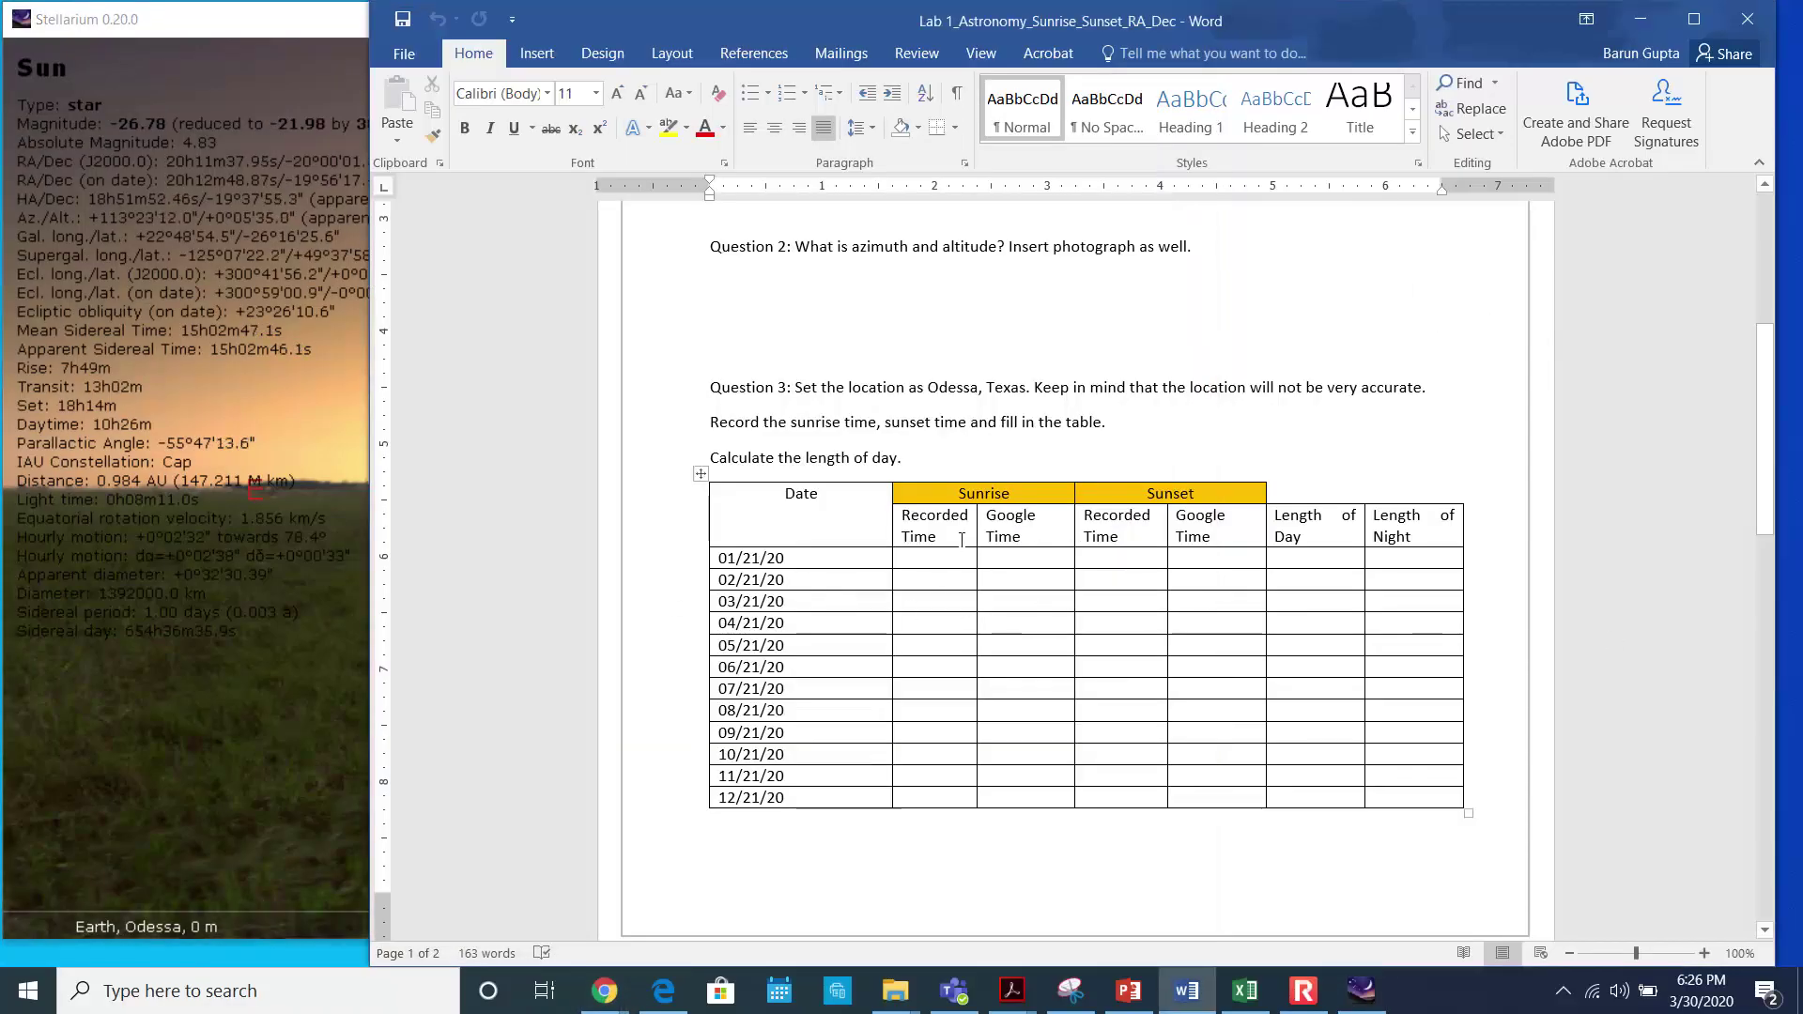
{"action": "left_click", "coordinate": [925, 558]}
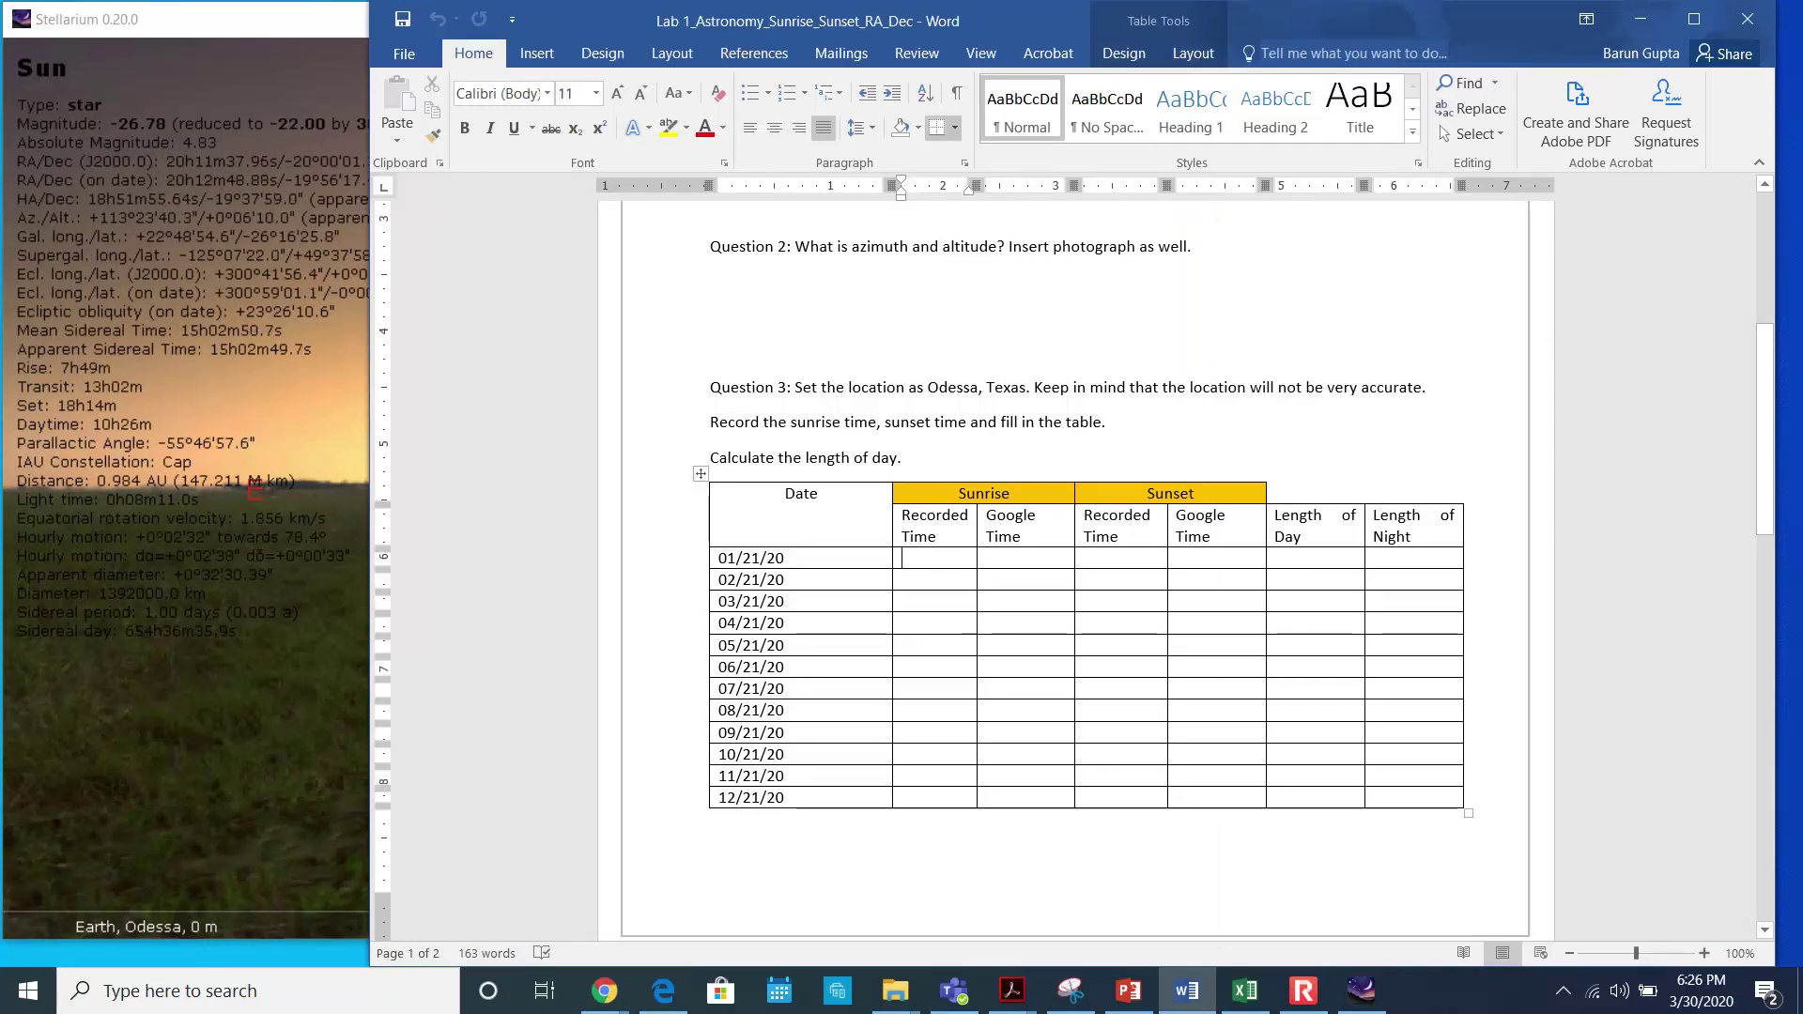
{"action": "type", "text": "7:48"}
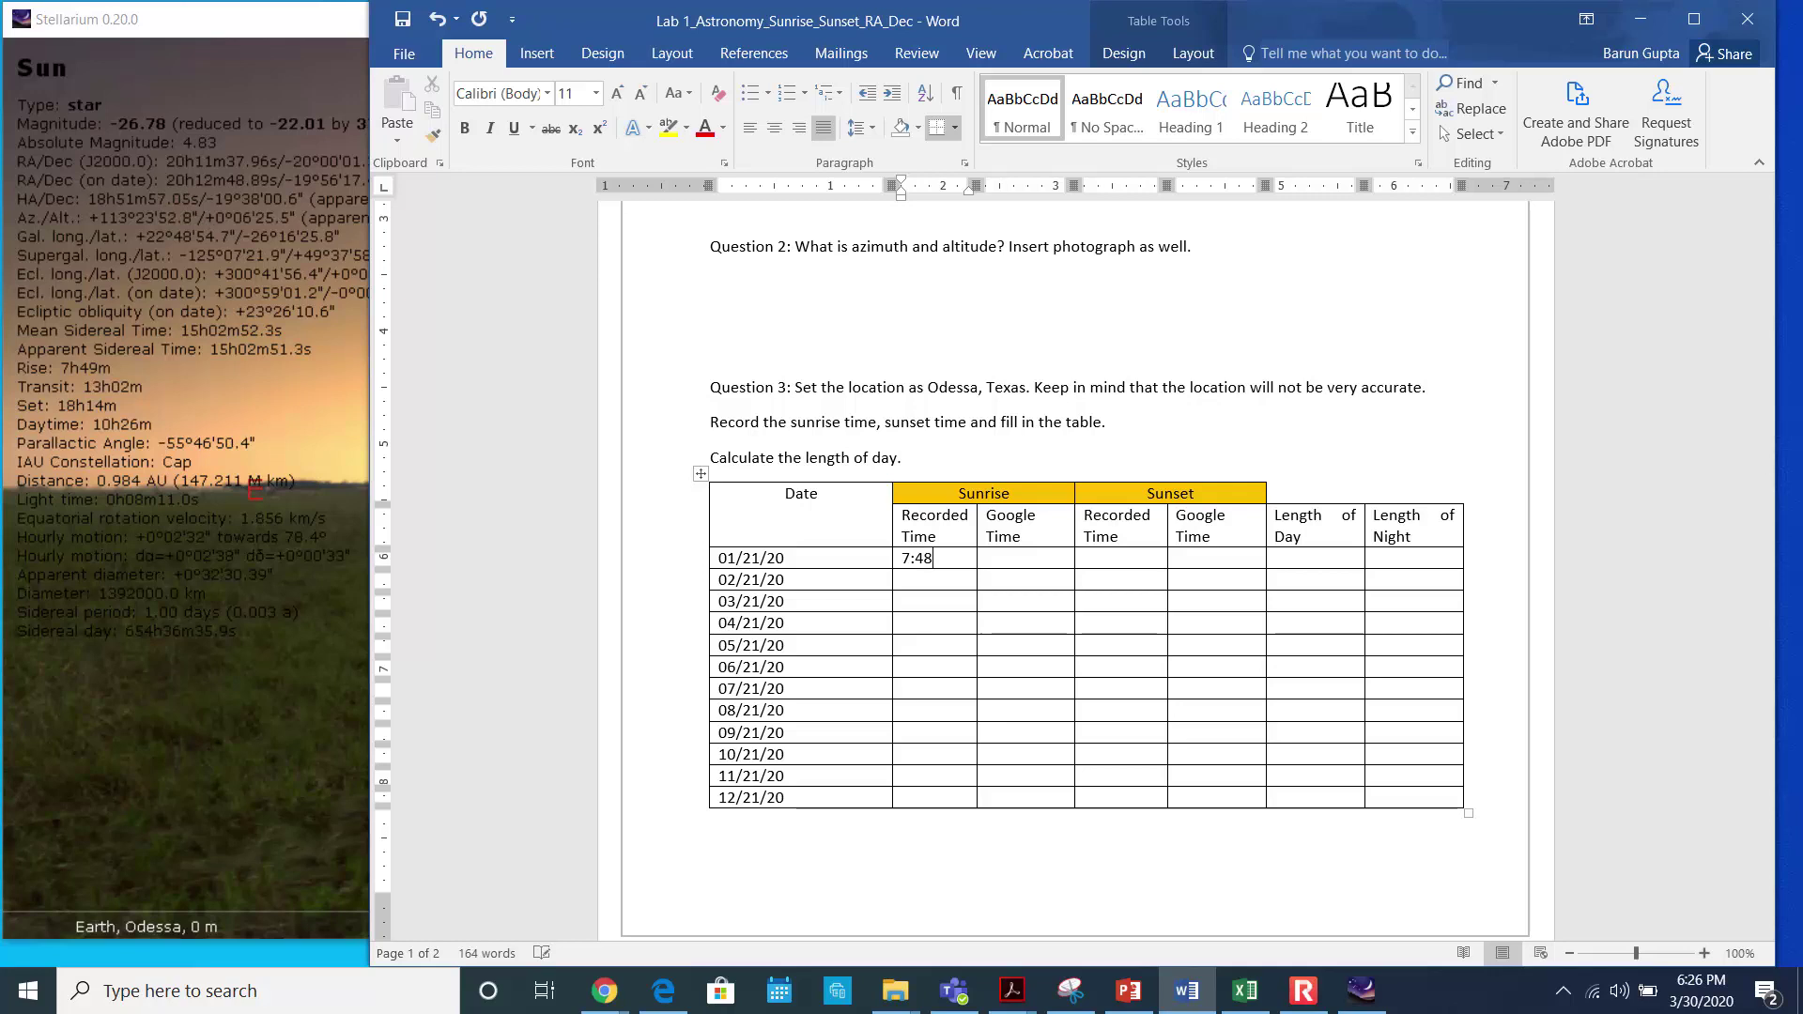
{"action": "left_click", "coordinate": [1246, 993]}
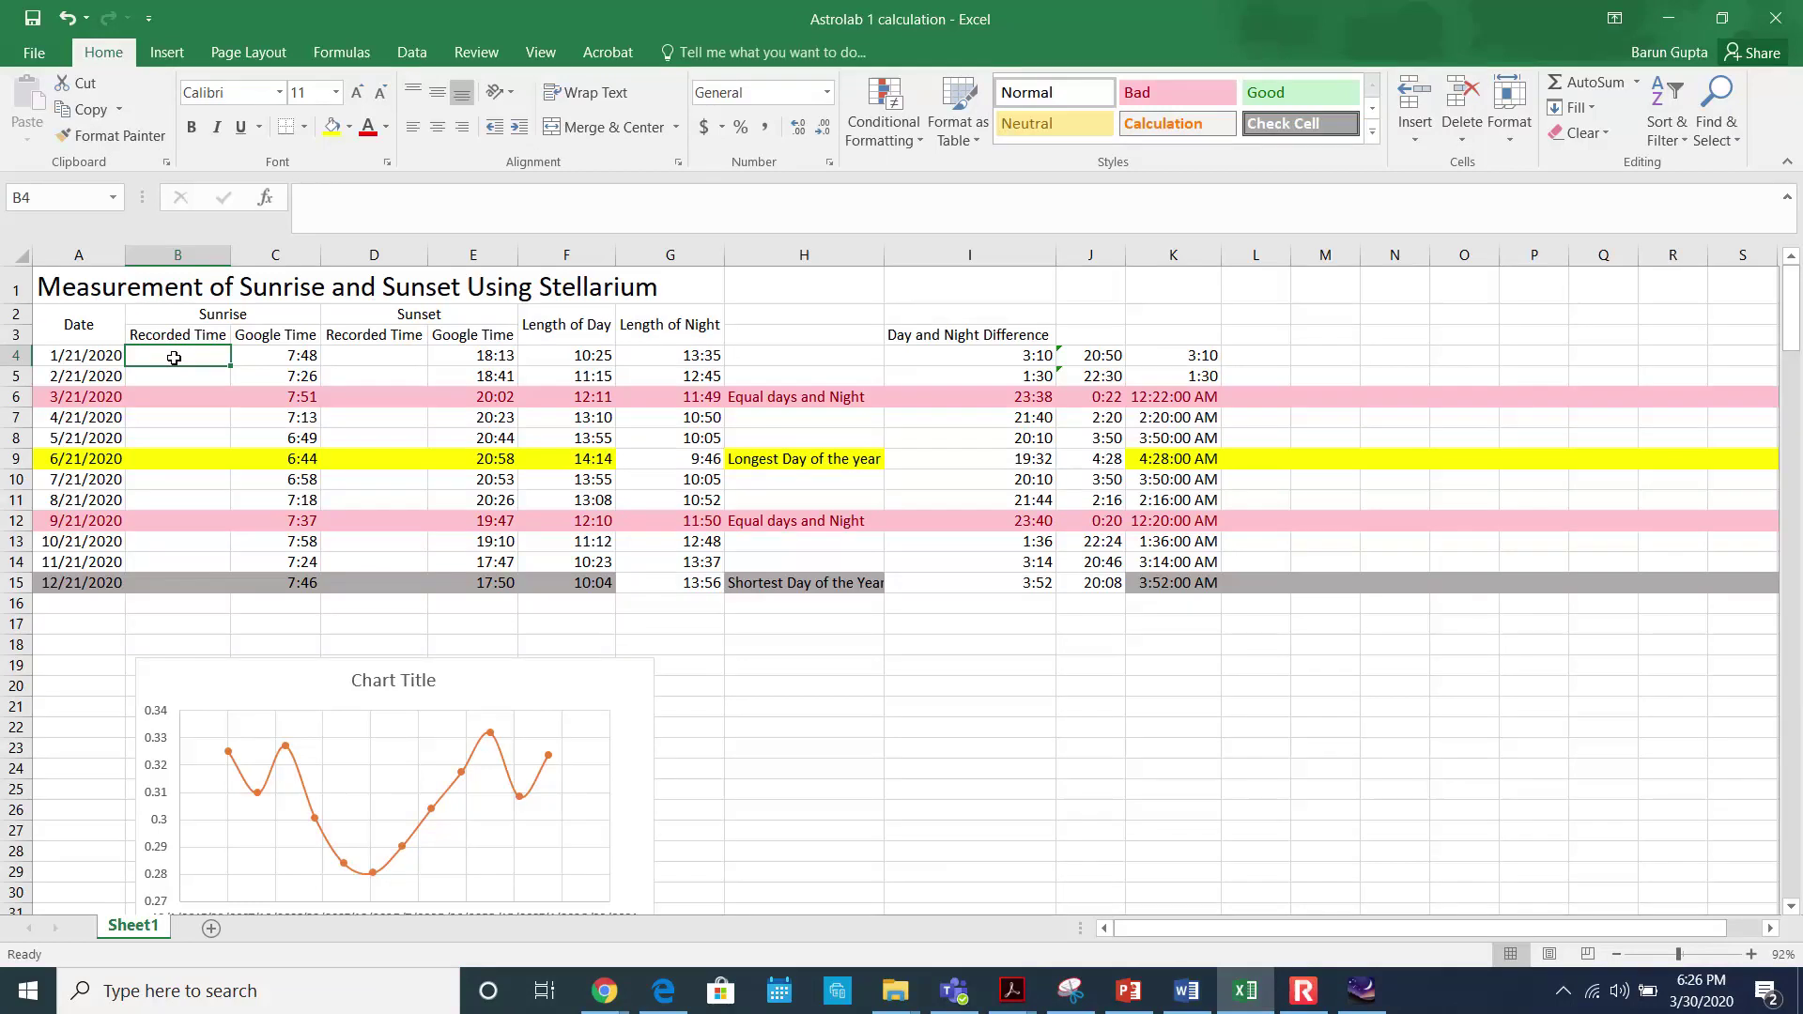
- Enter 7:50 in B4 for the 1/21/2020 sunrise and bring up Google's Odessa sunrise result
{"action": "type", "text": "7:48"}
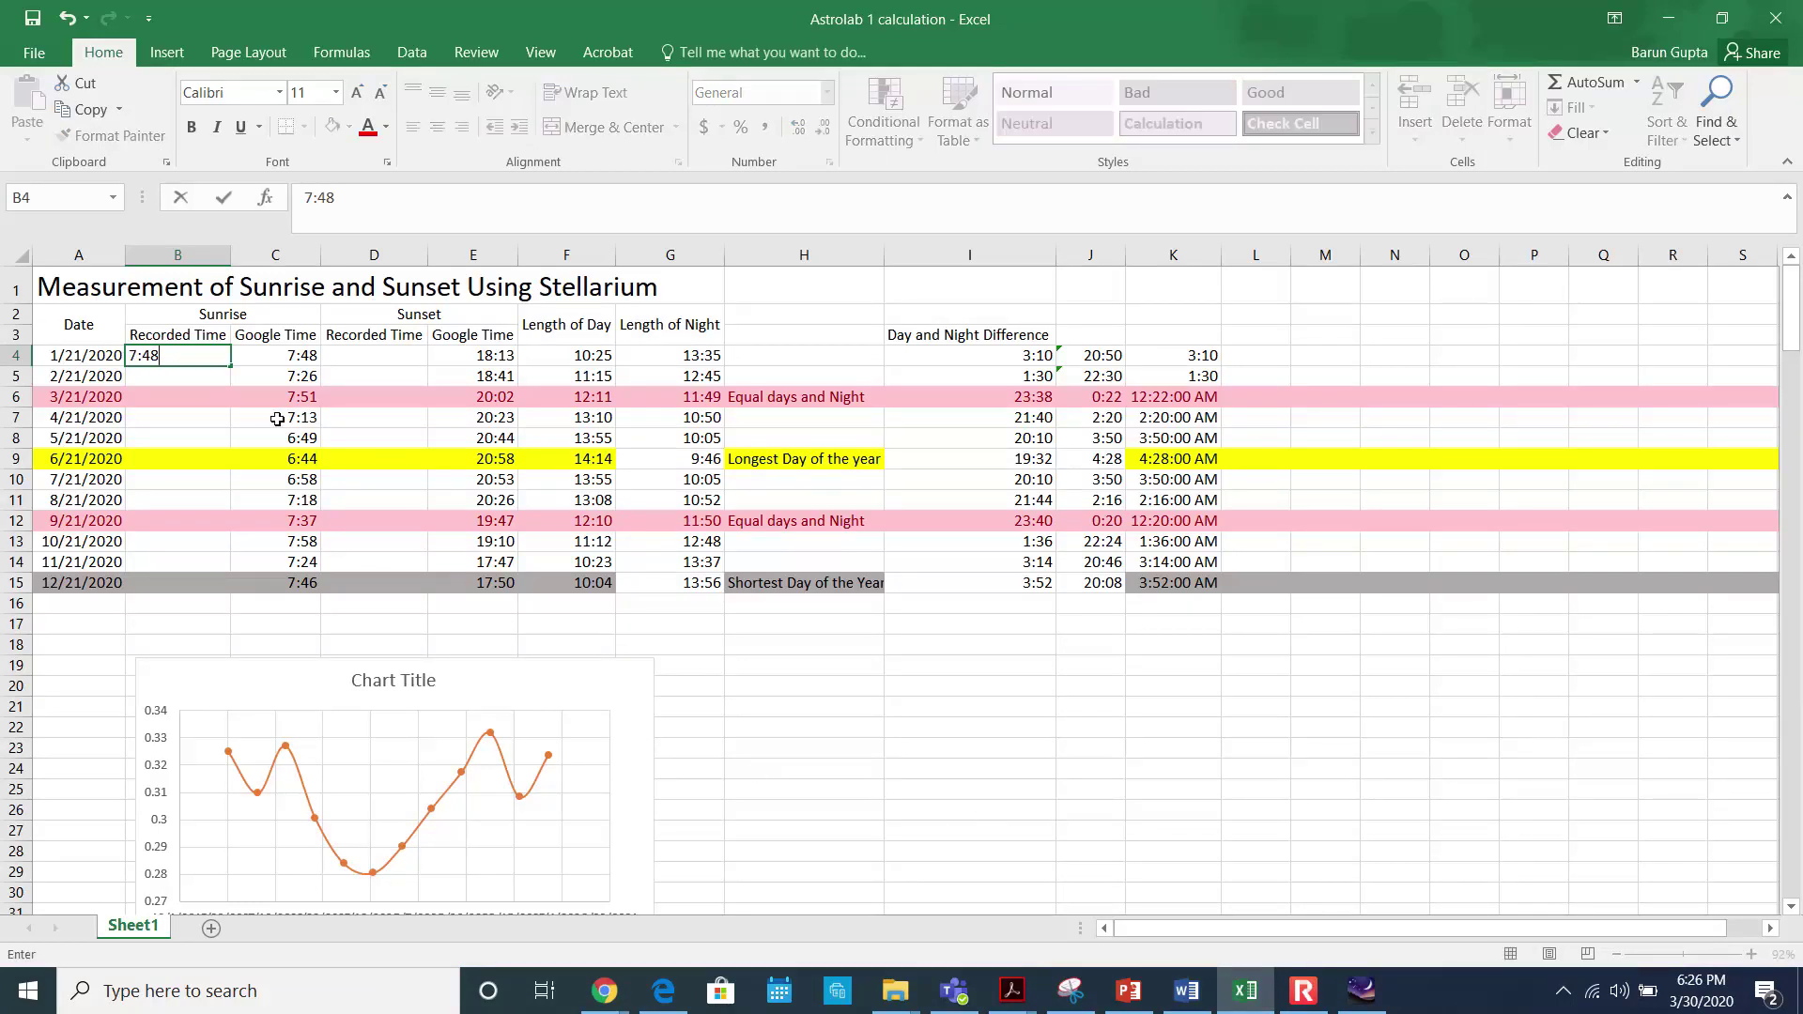
{"action": "type", "text": "50"}
{"action": "key", "text": "Return"}
{"action": "left_click", "coordinate": [294, 355]}
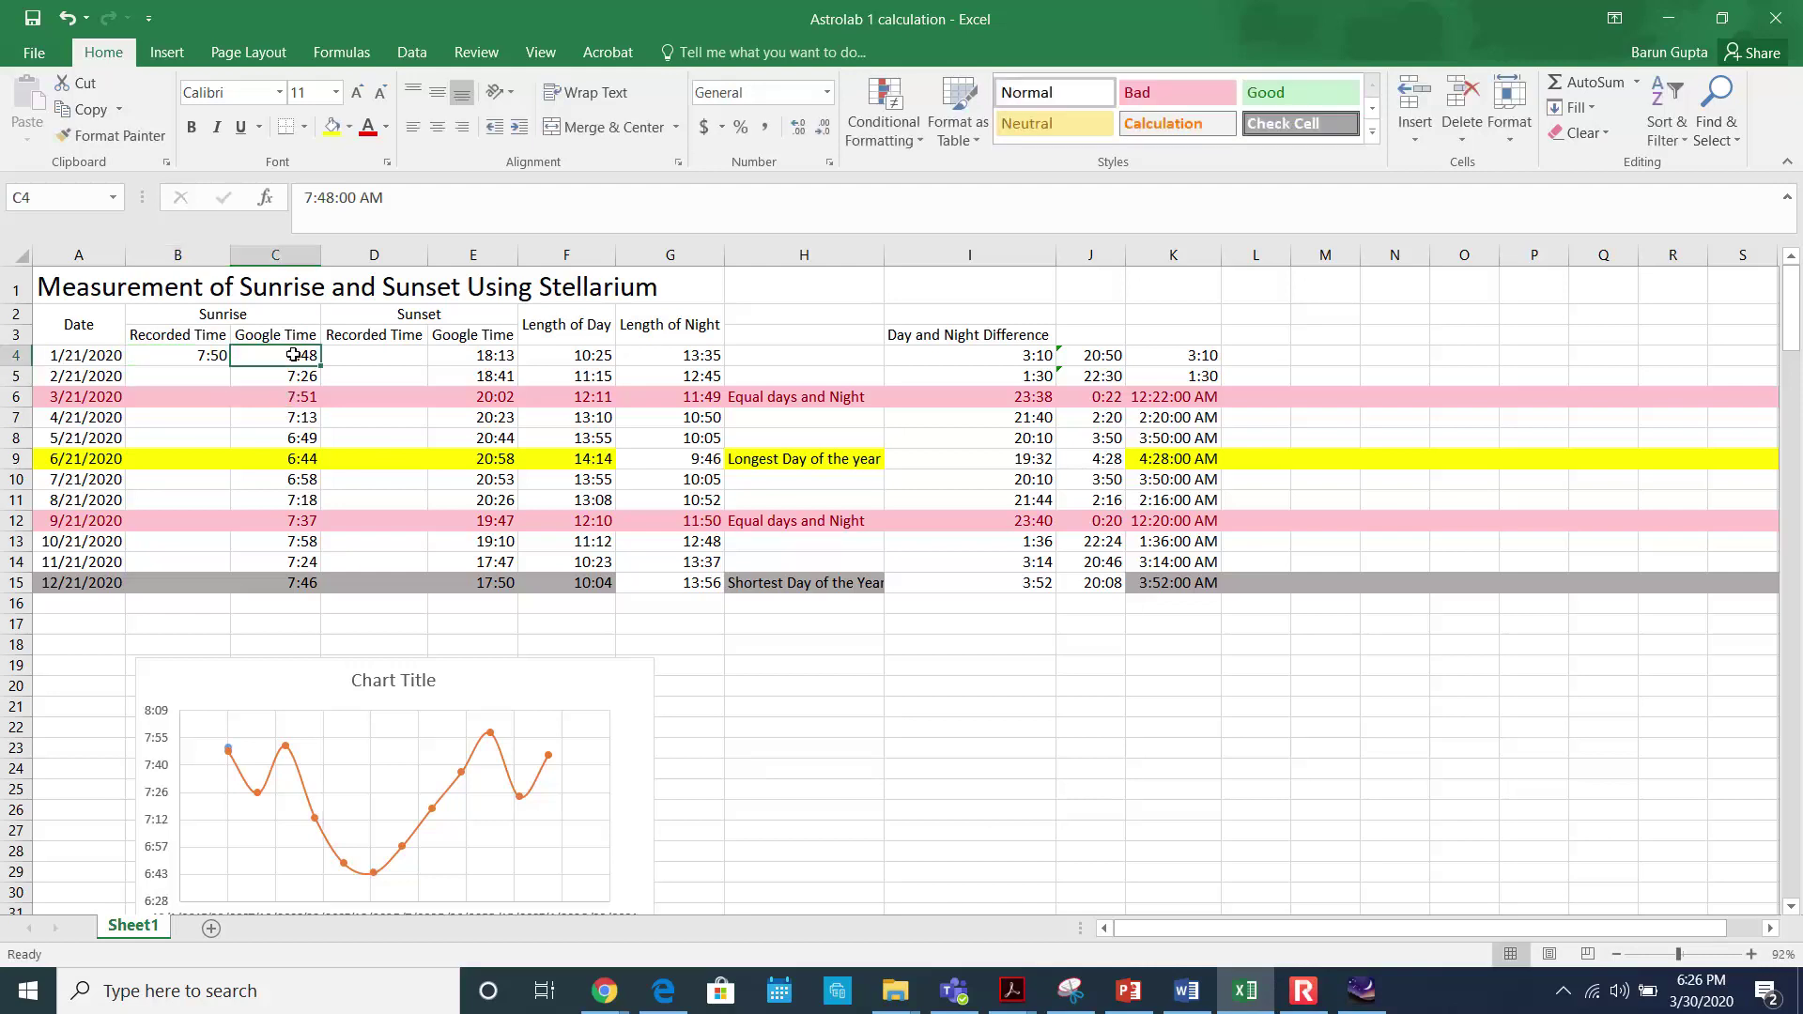
{"action": "mouse_move", "coordinate": [607, 1002]}
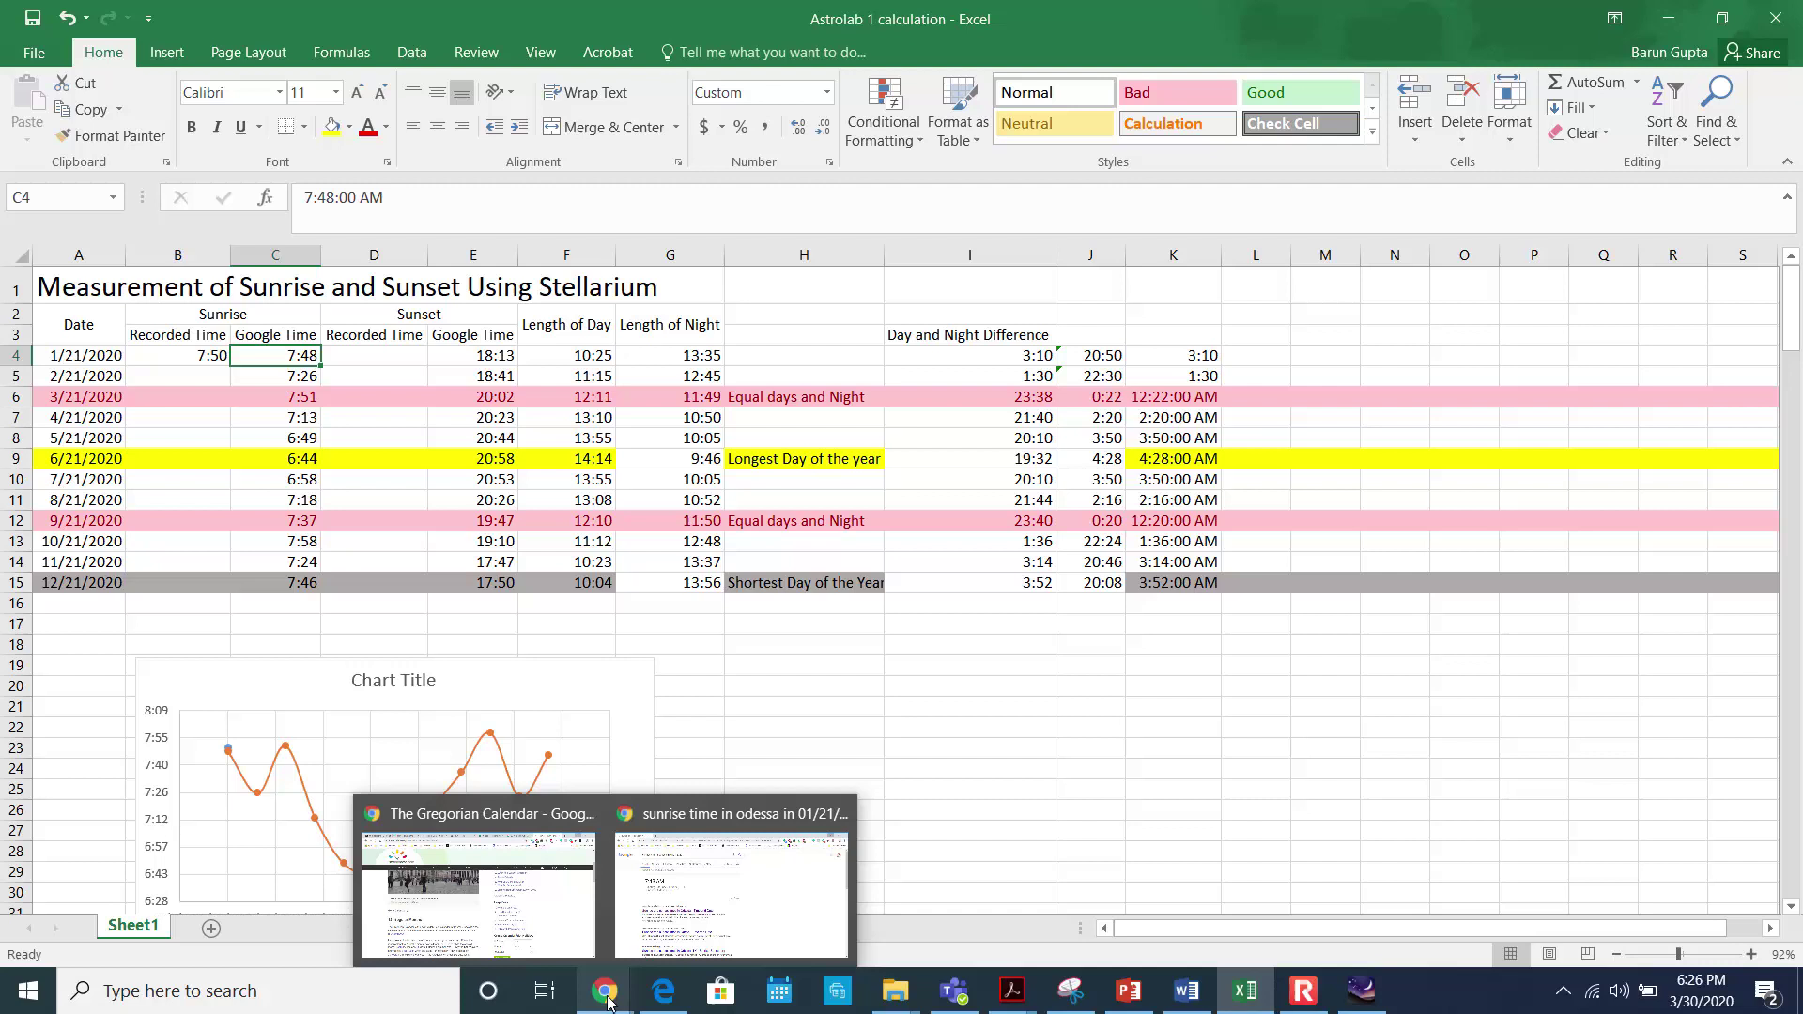
{"action": "left_click", "coordinate": [675, 901]}
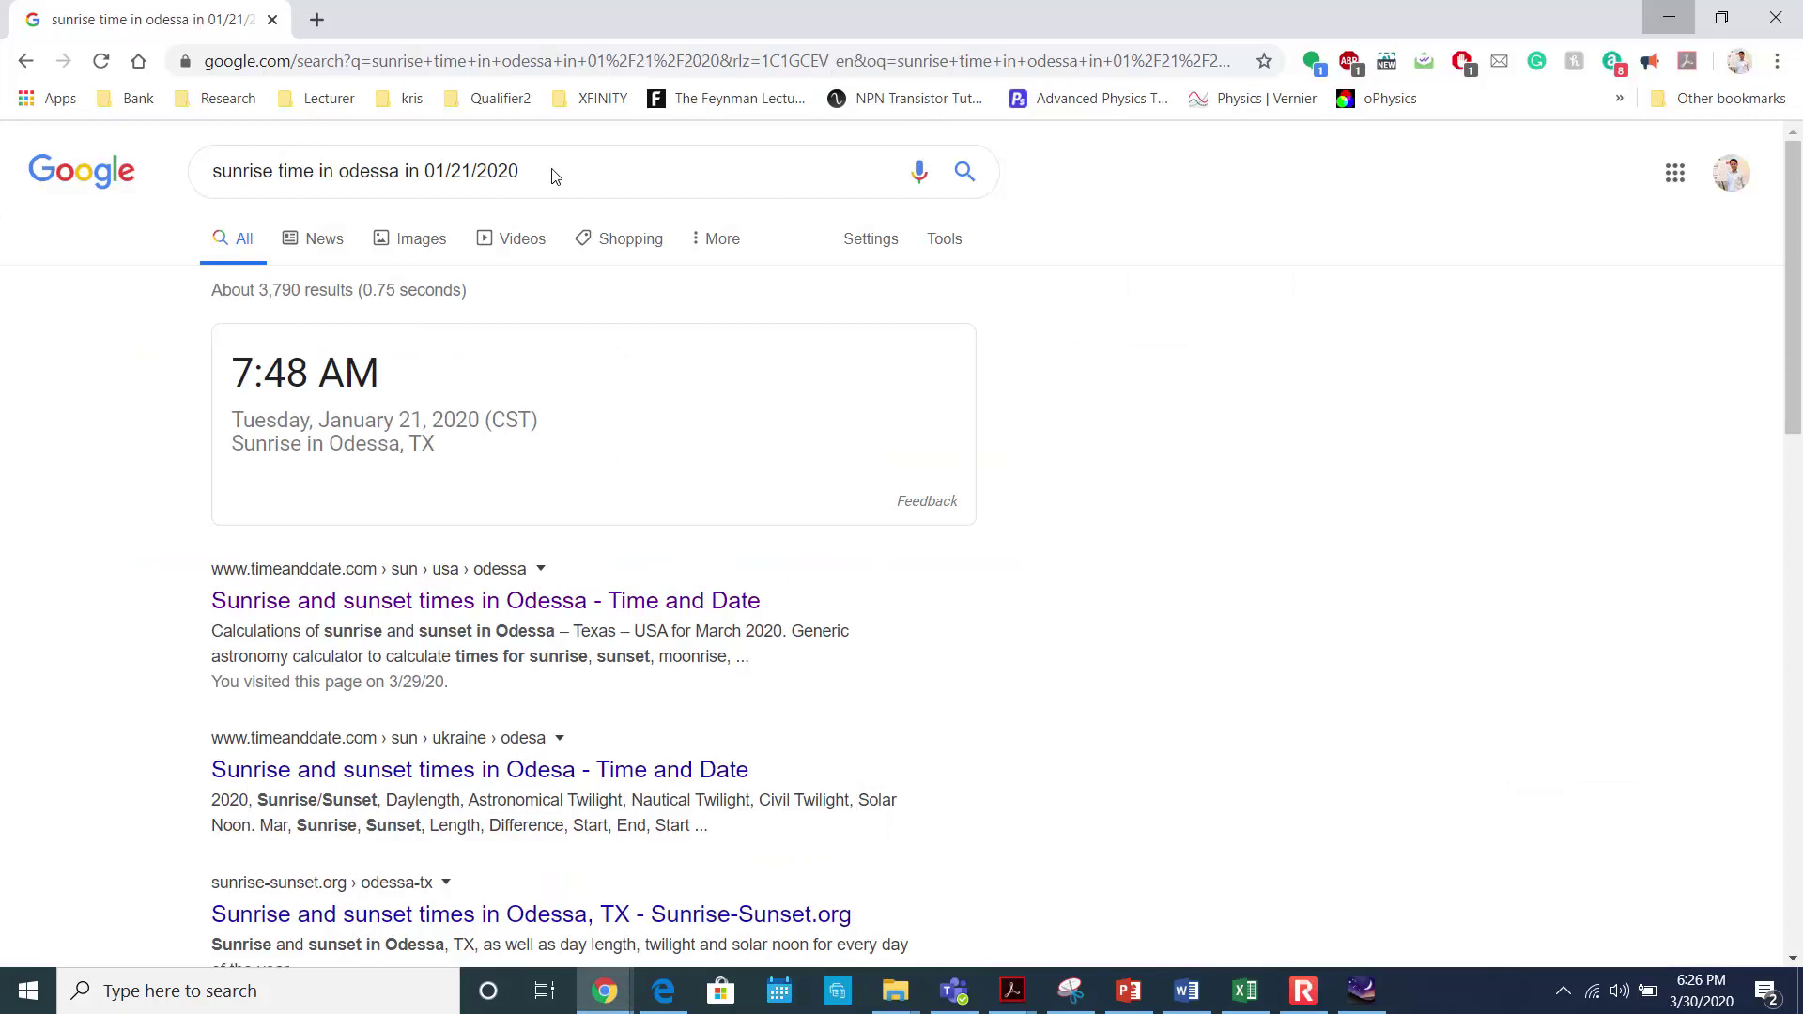
- Place Google's 7:48 AM result beside the sheet and select the 11/21/2020 sunrise cell B14
{"action": "key", "text": "alt+Tab"}
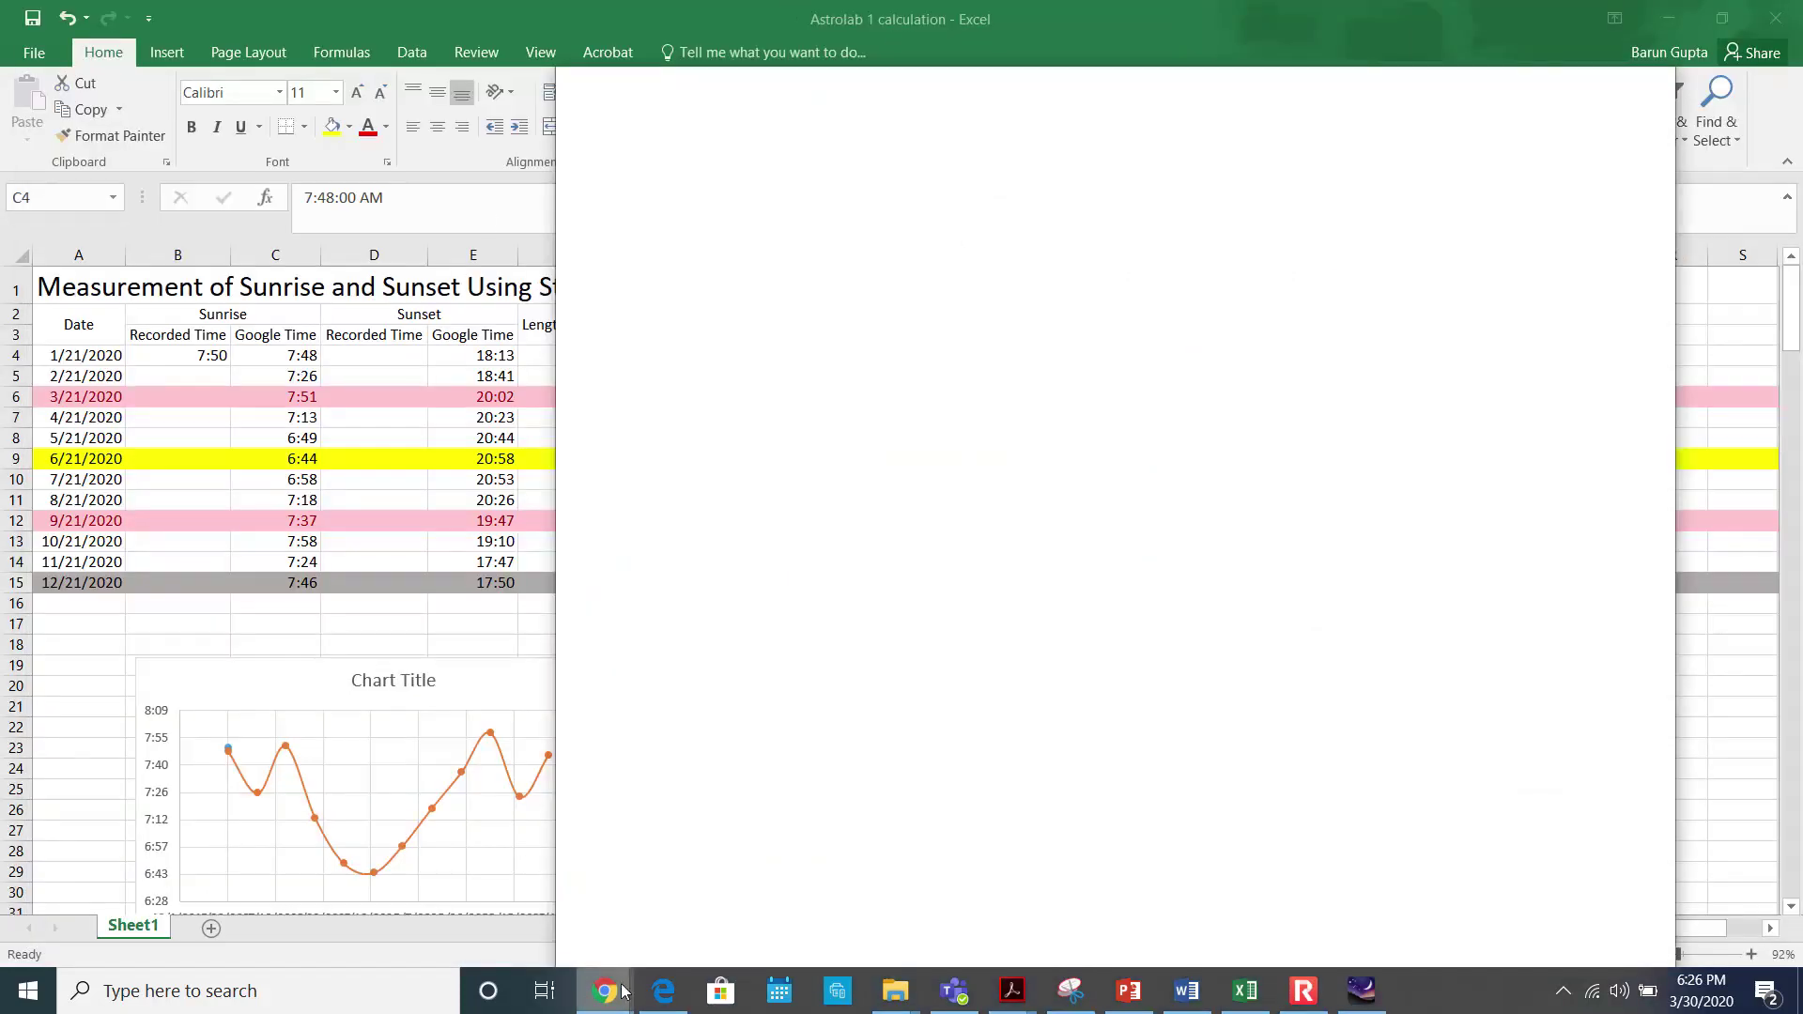
{"action": "mouse_move", "coordinate": [620, 994]}
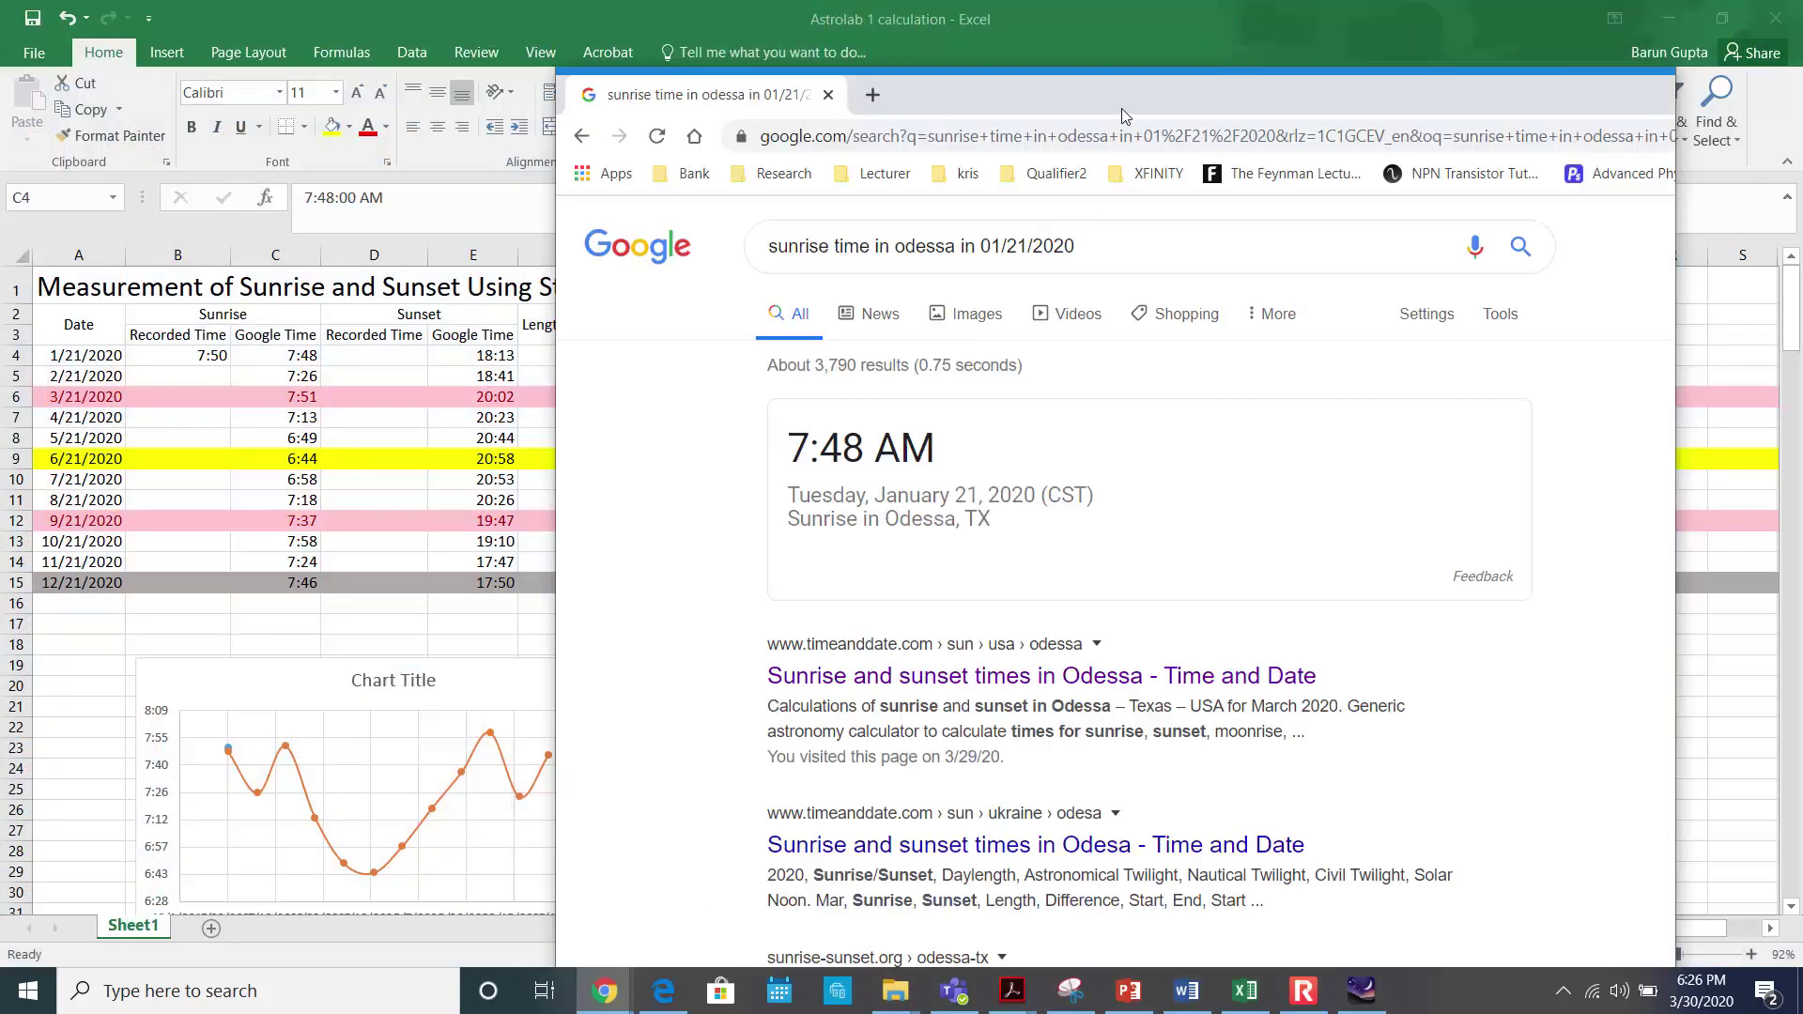
{"action": "left_click_drag", "start_coordinate": [1121, 109], "coordinate": [1110, 101]}
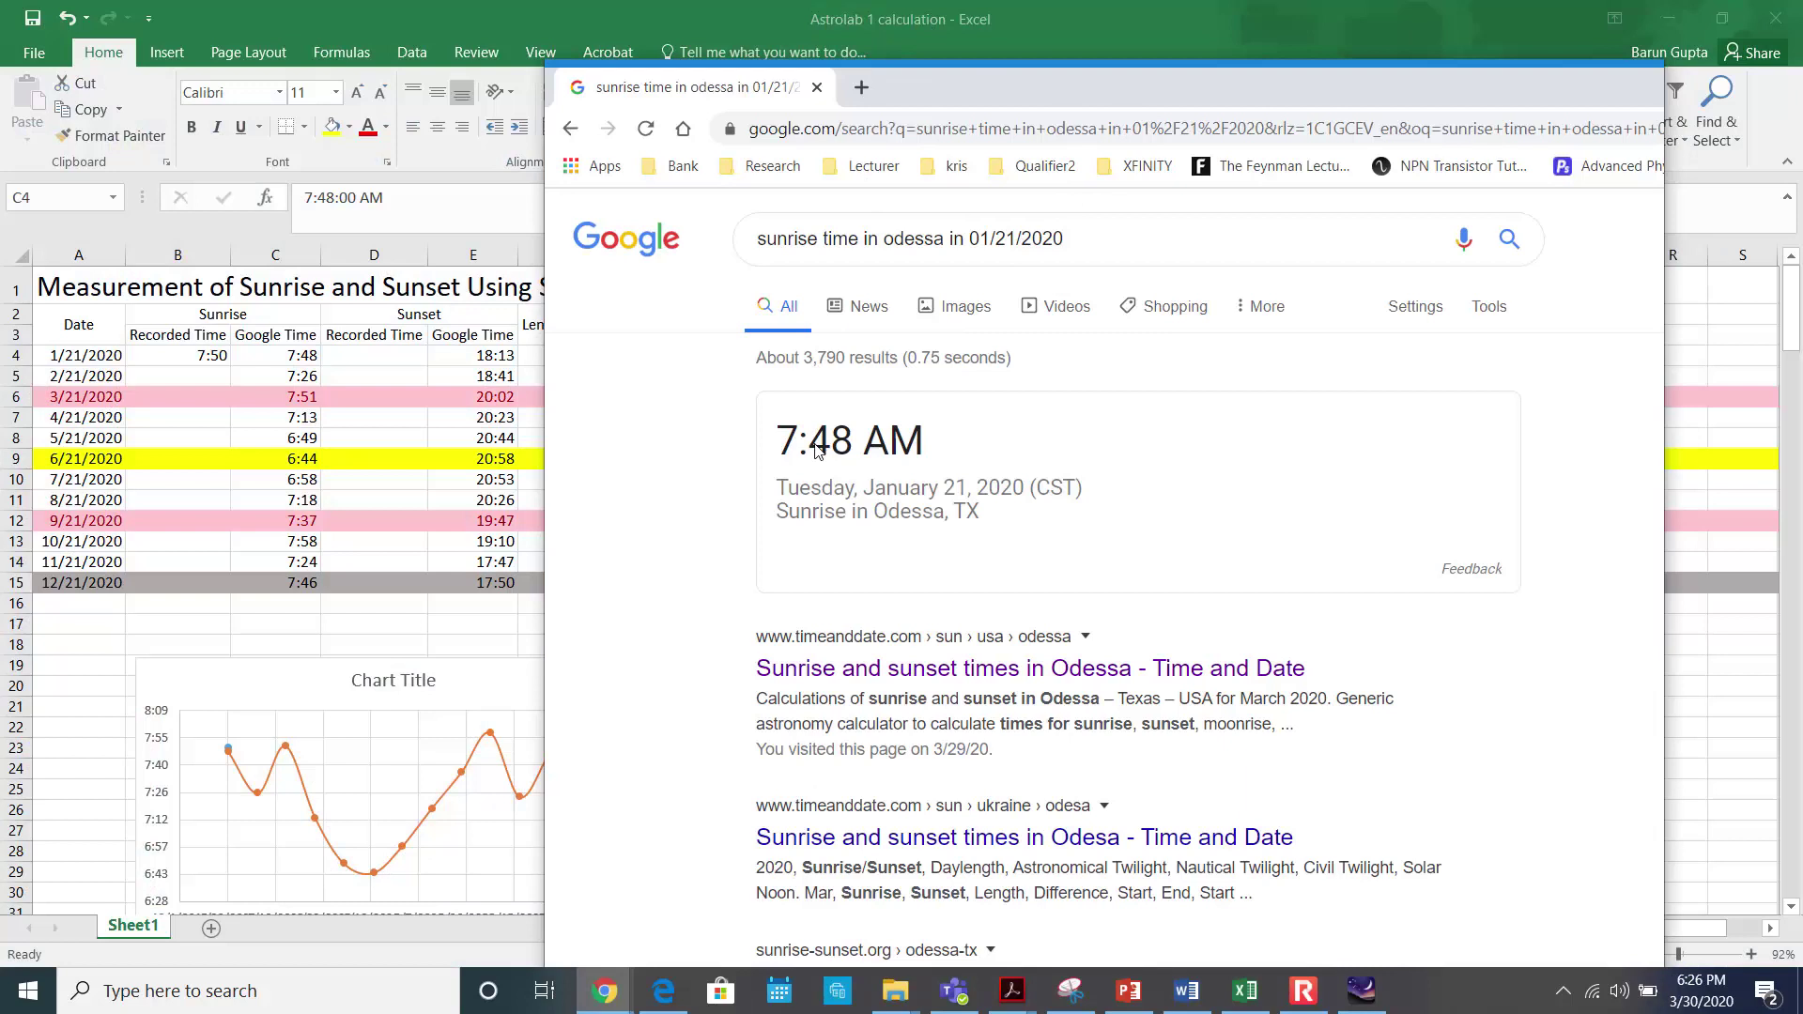
{"action": "left_click_drag", "start_coordinate": [860, 37], "coordinate": [872, 48]}
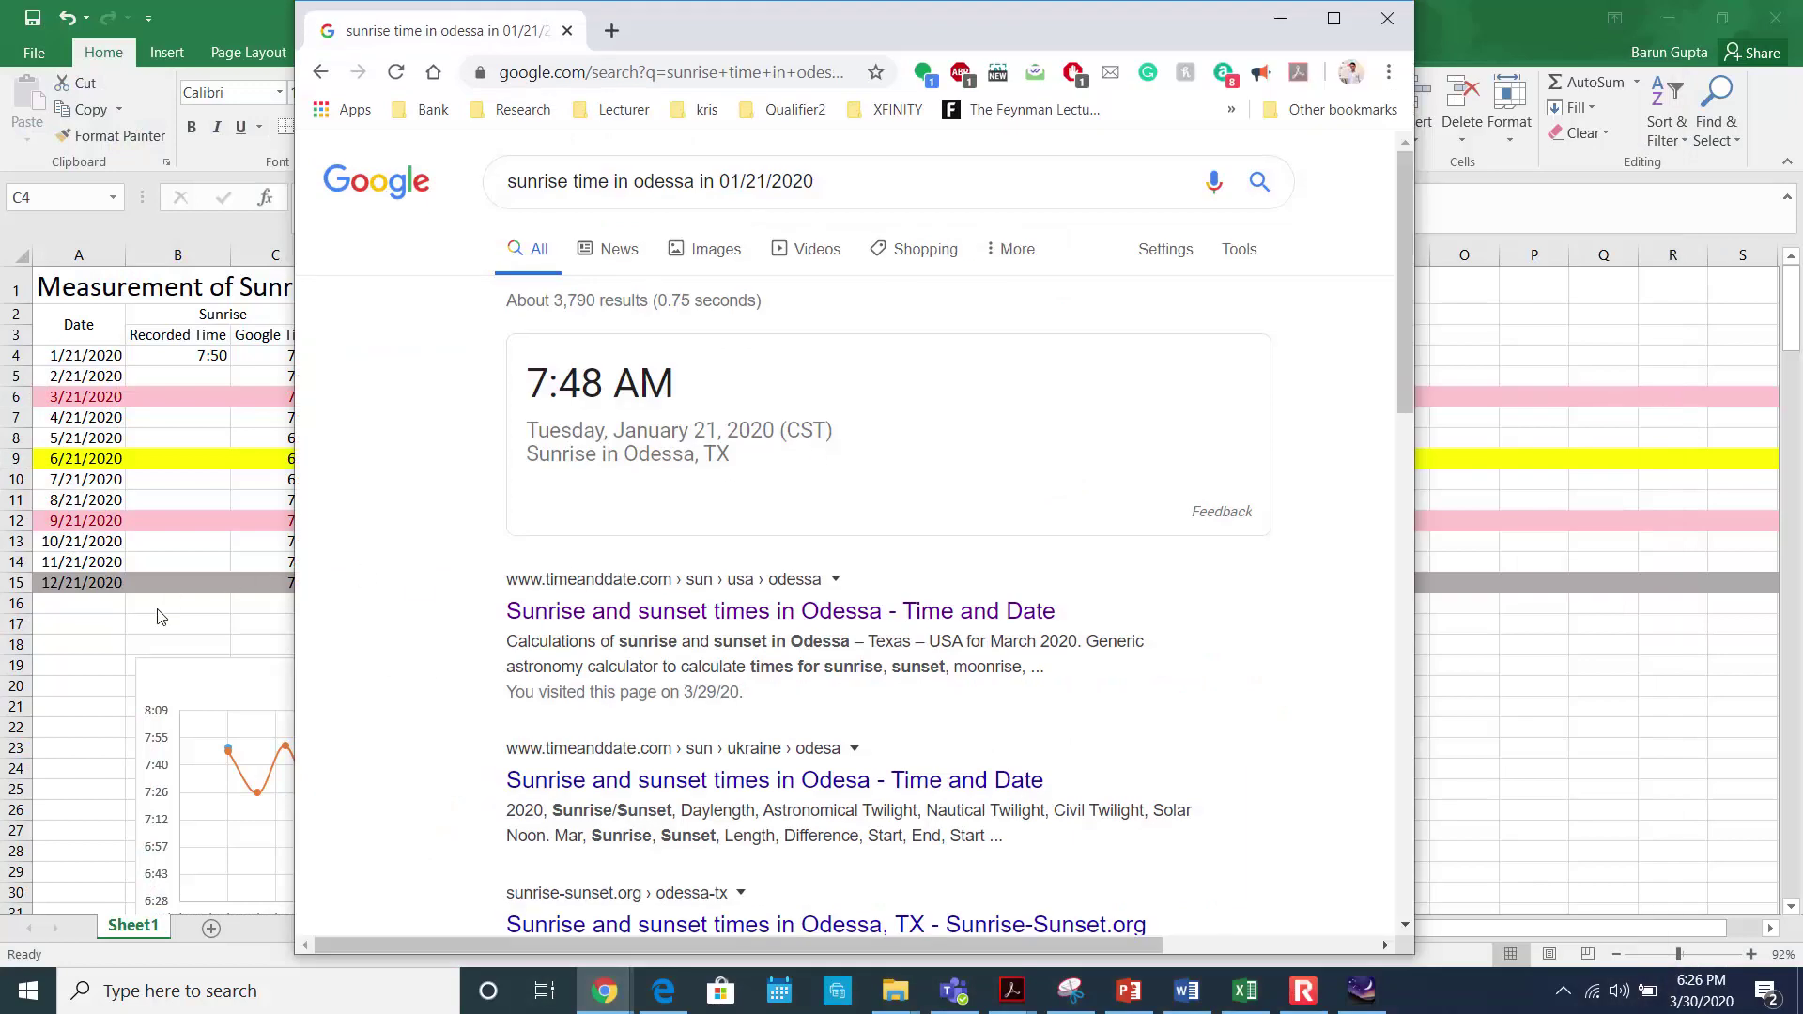
{"action": "key", "text": "alt+Tab"}
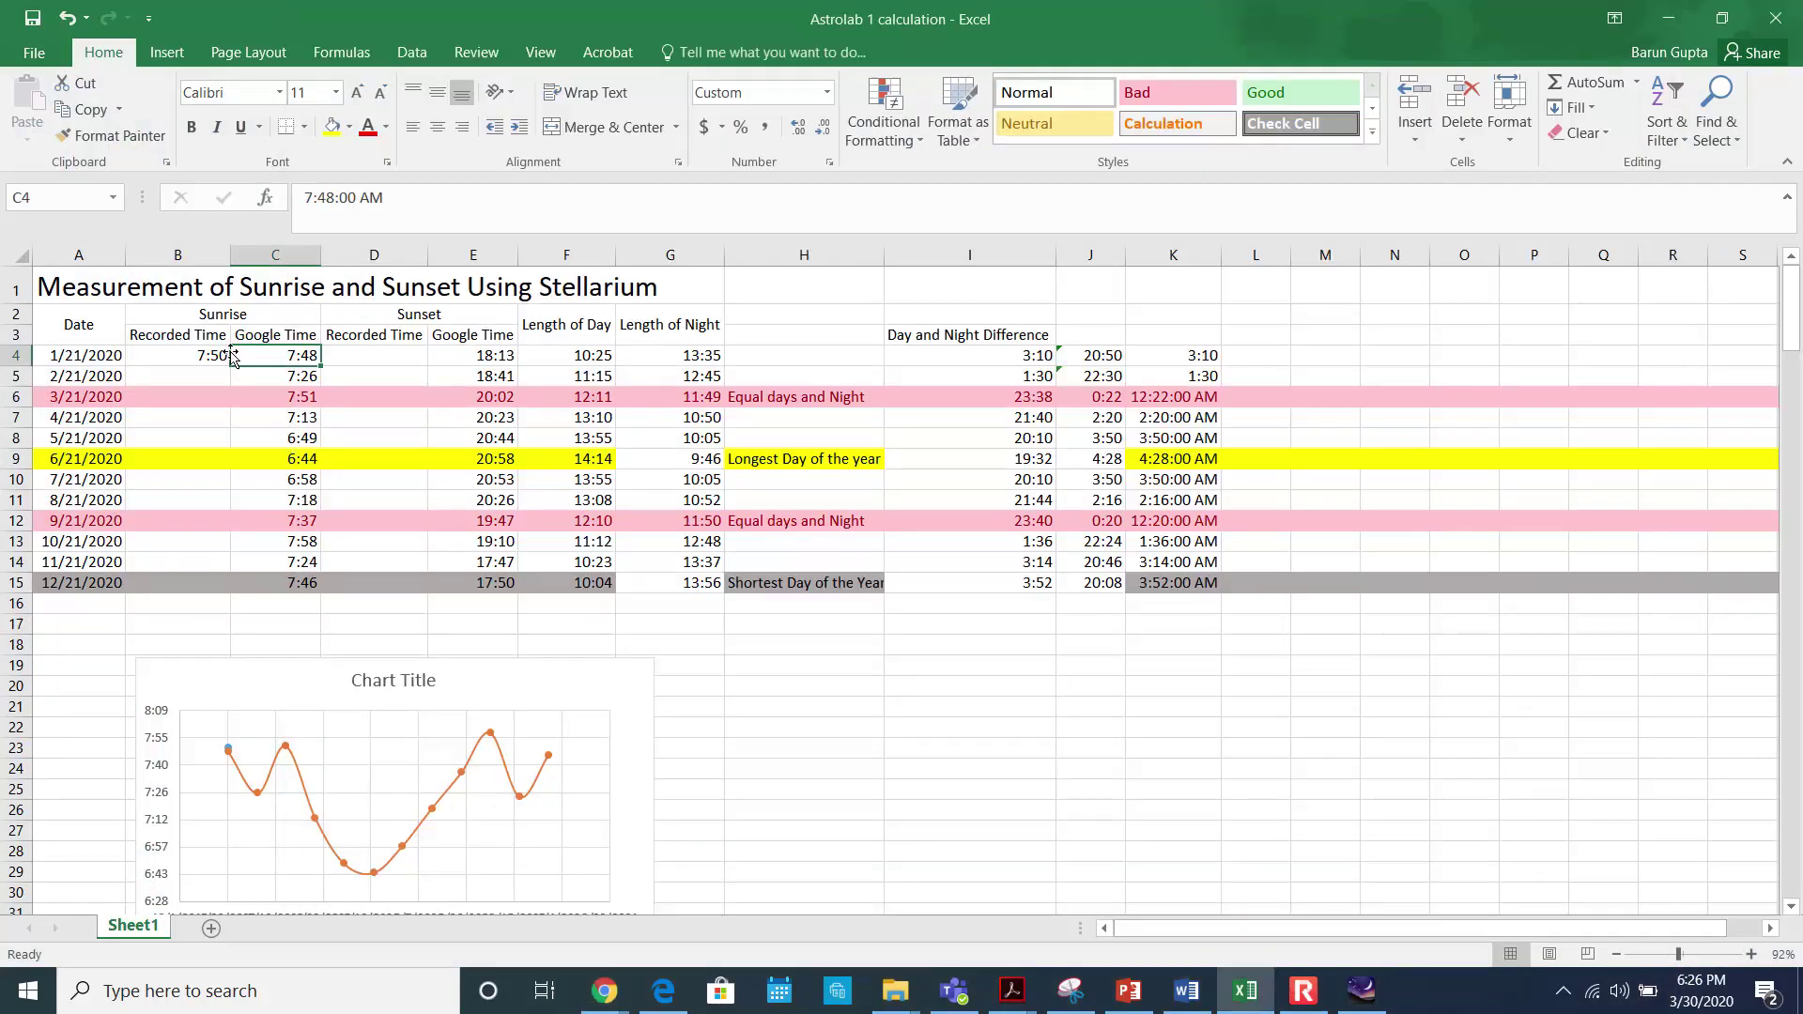
{"action": "left_click", "coordinate": [175, 562]}
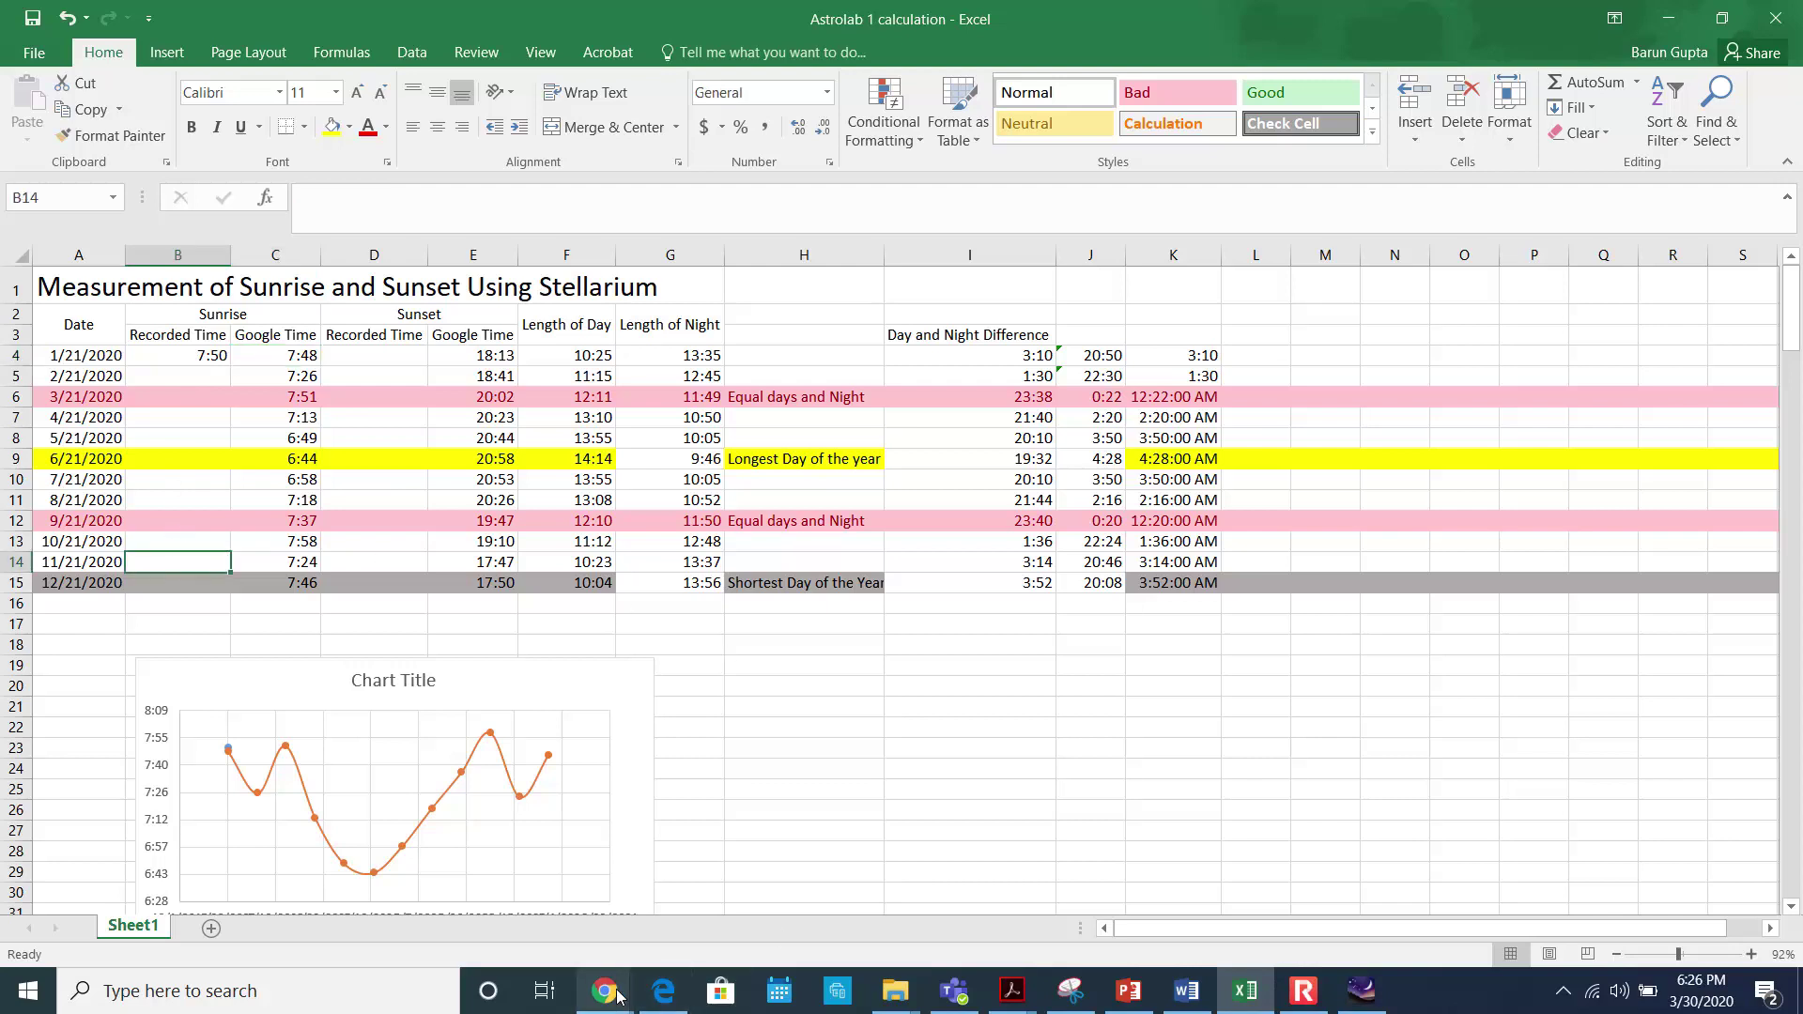
- Return Stellarium to full screen centred on the Sun and change the month to November
{"action": "left_click", "coordinate": [1362, 991]}
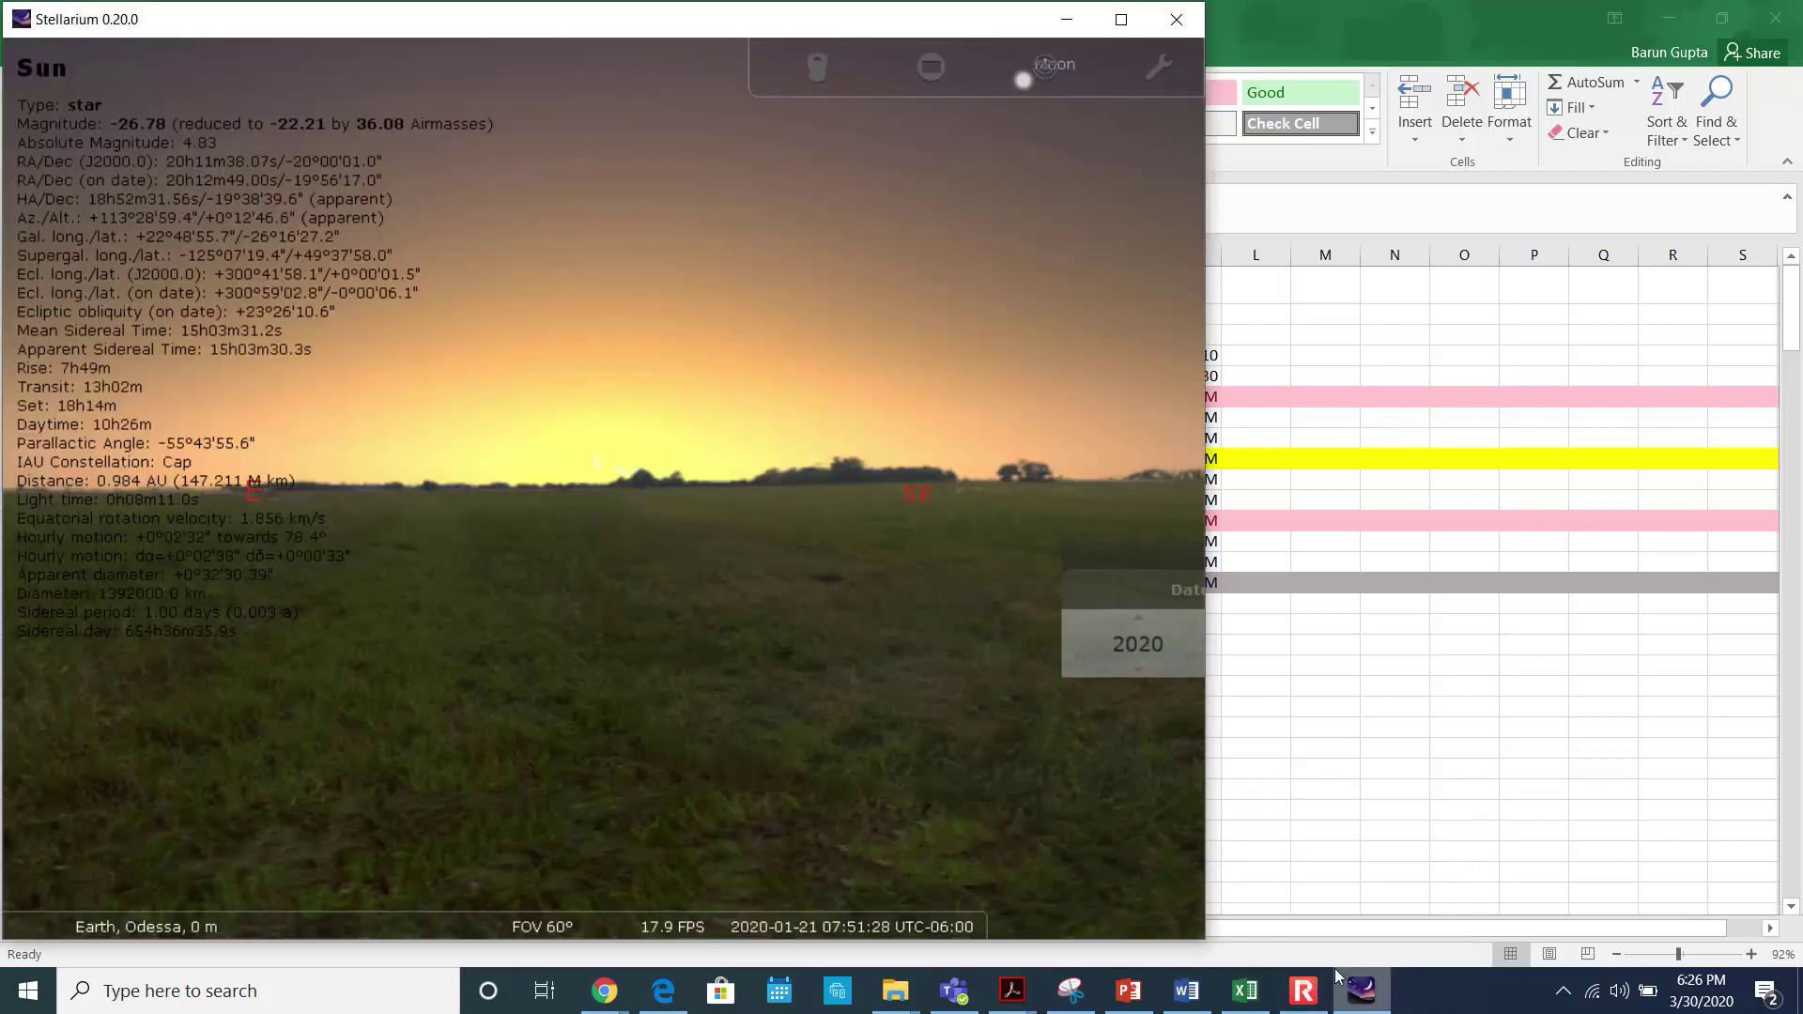
{"action": "left_click", "coordinate": [1139, 21]}
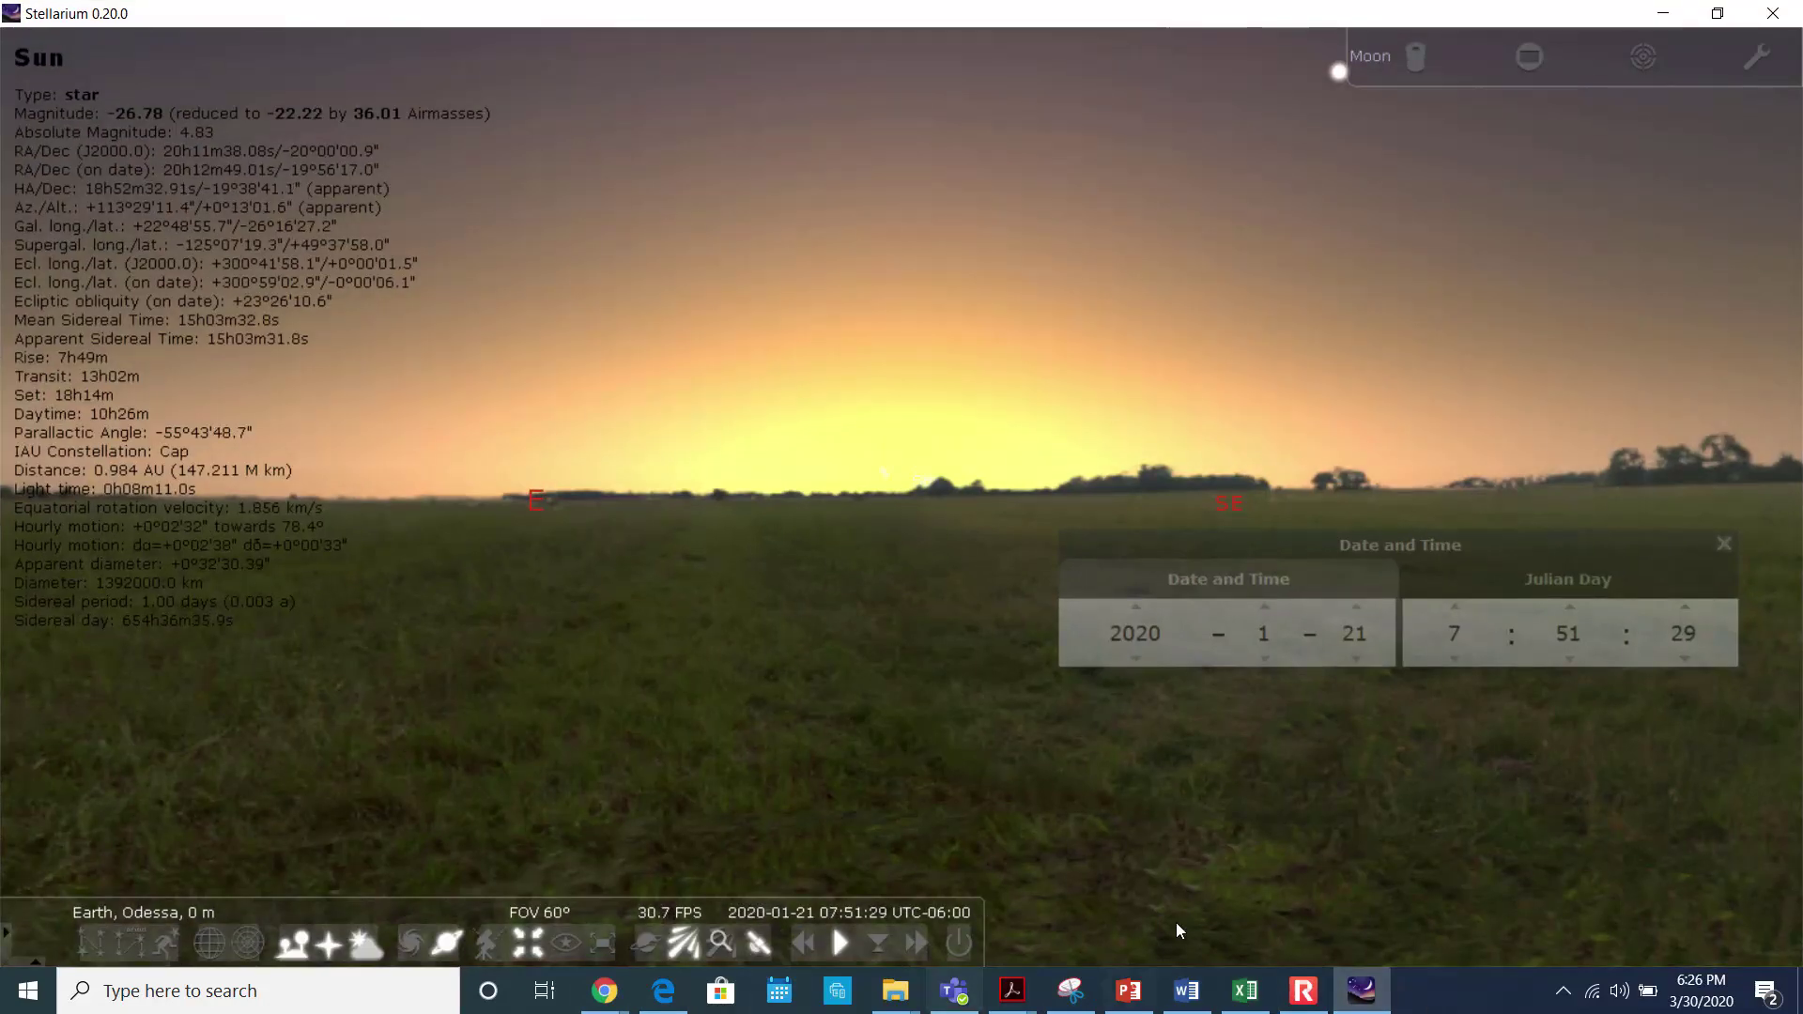
{"action": "left_click", "coordinate": [539, 935]}
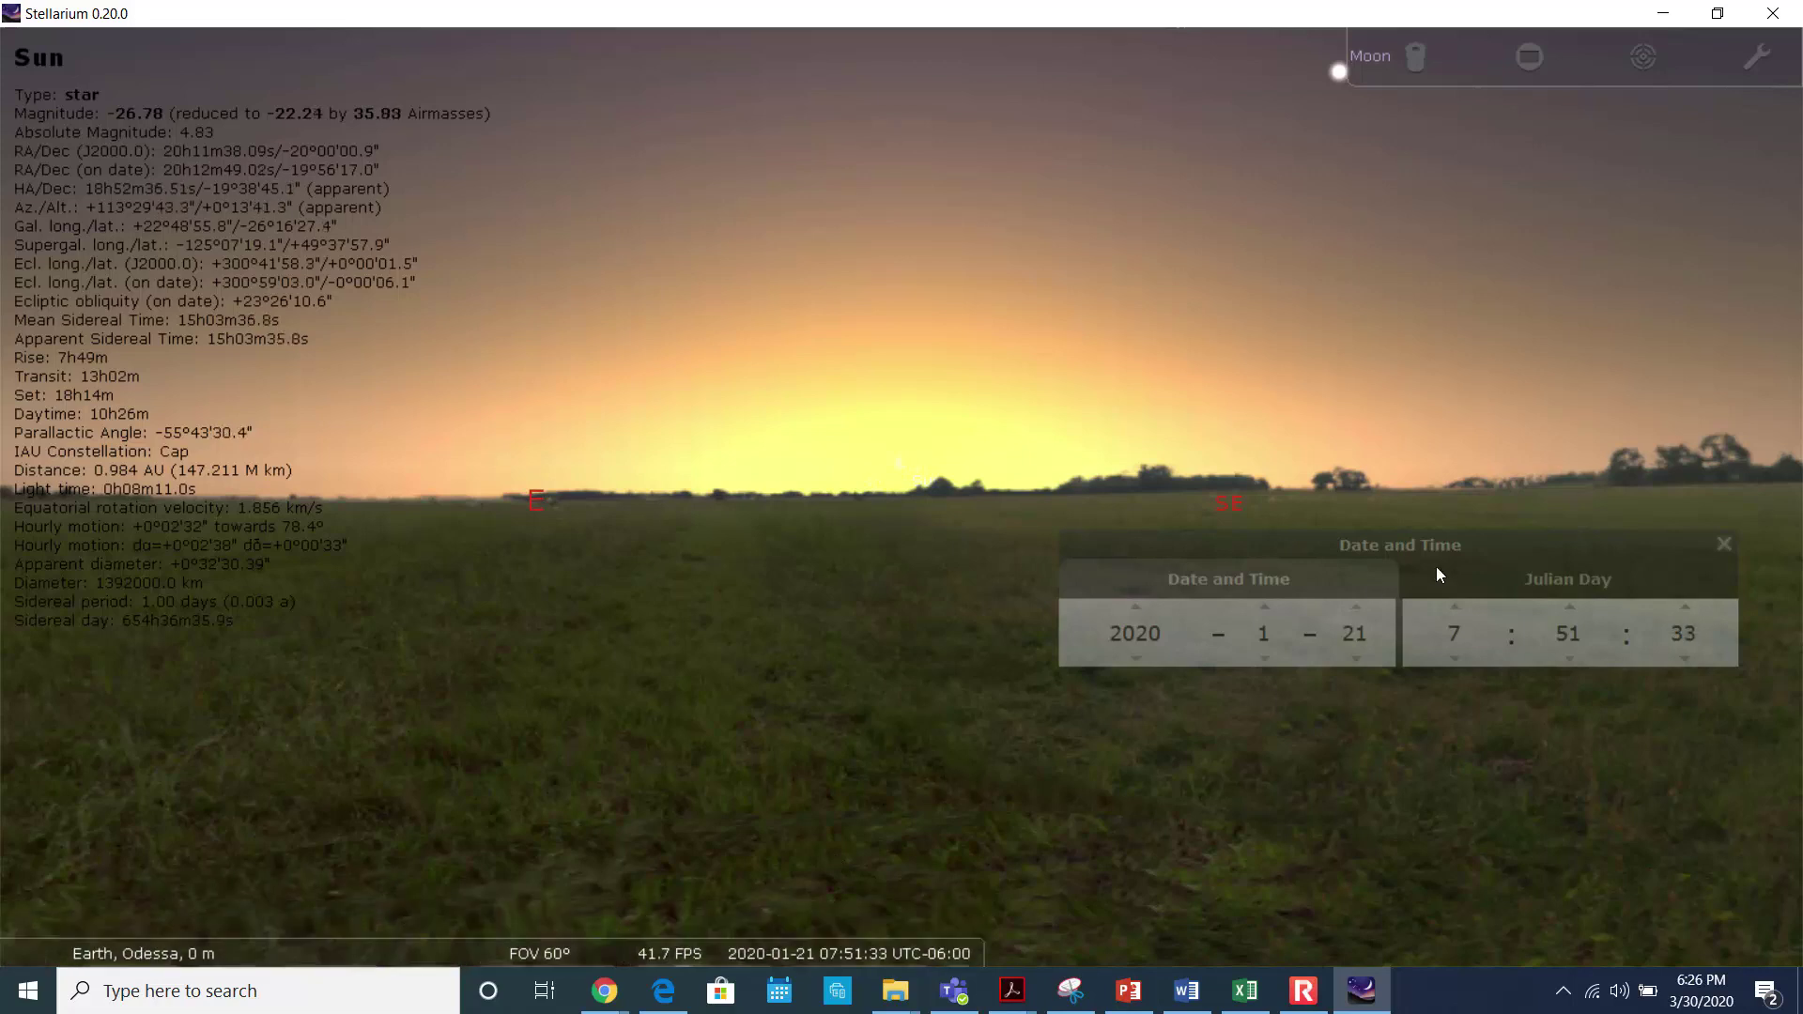
{"action": "left_click", "coordinate": [1287, 623]}
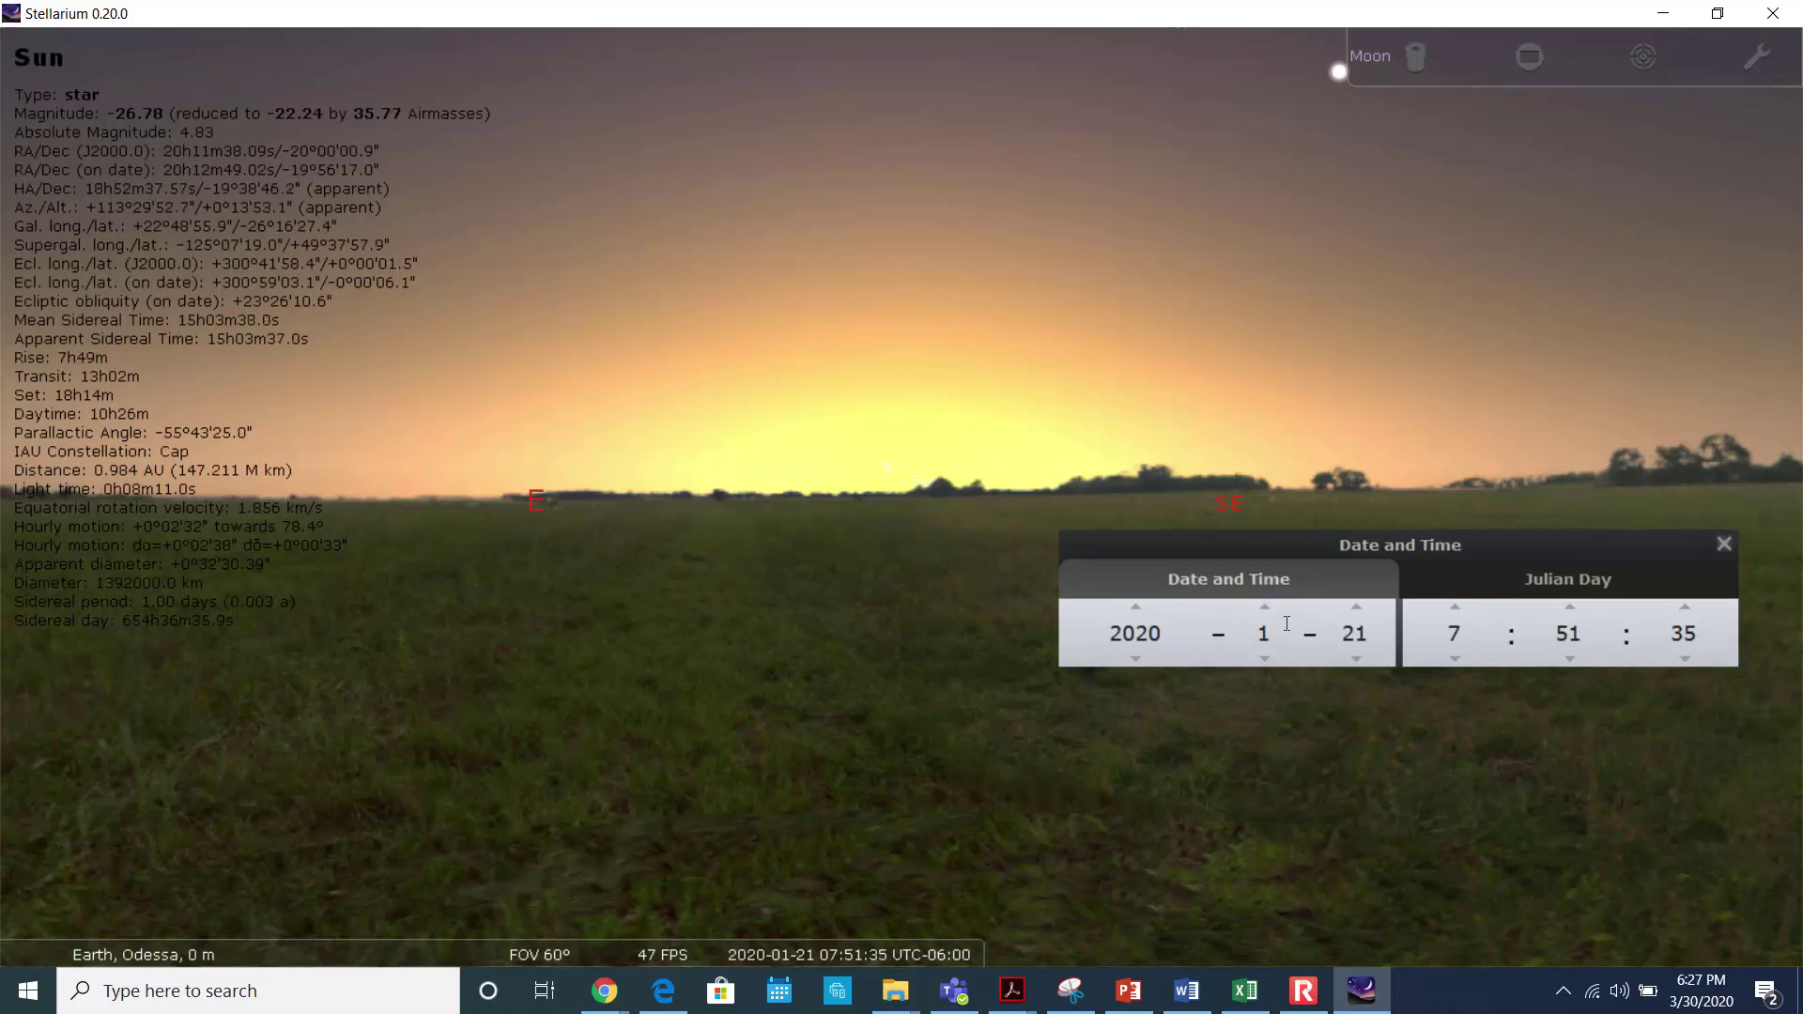
{"action": "type", "text": "1"}
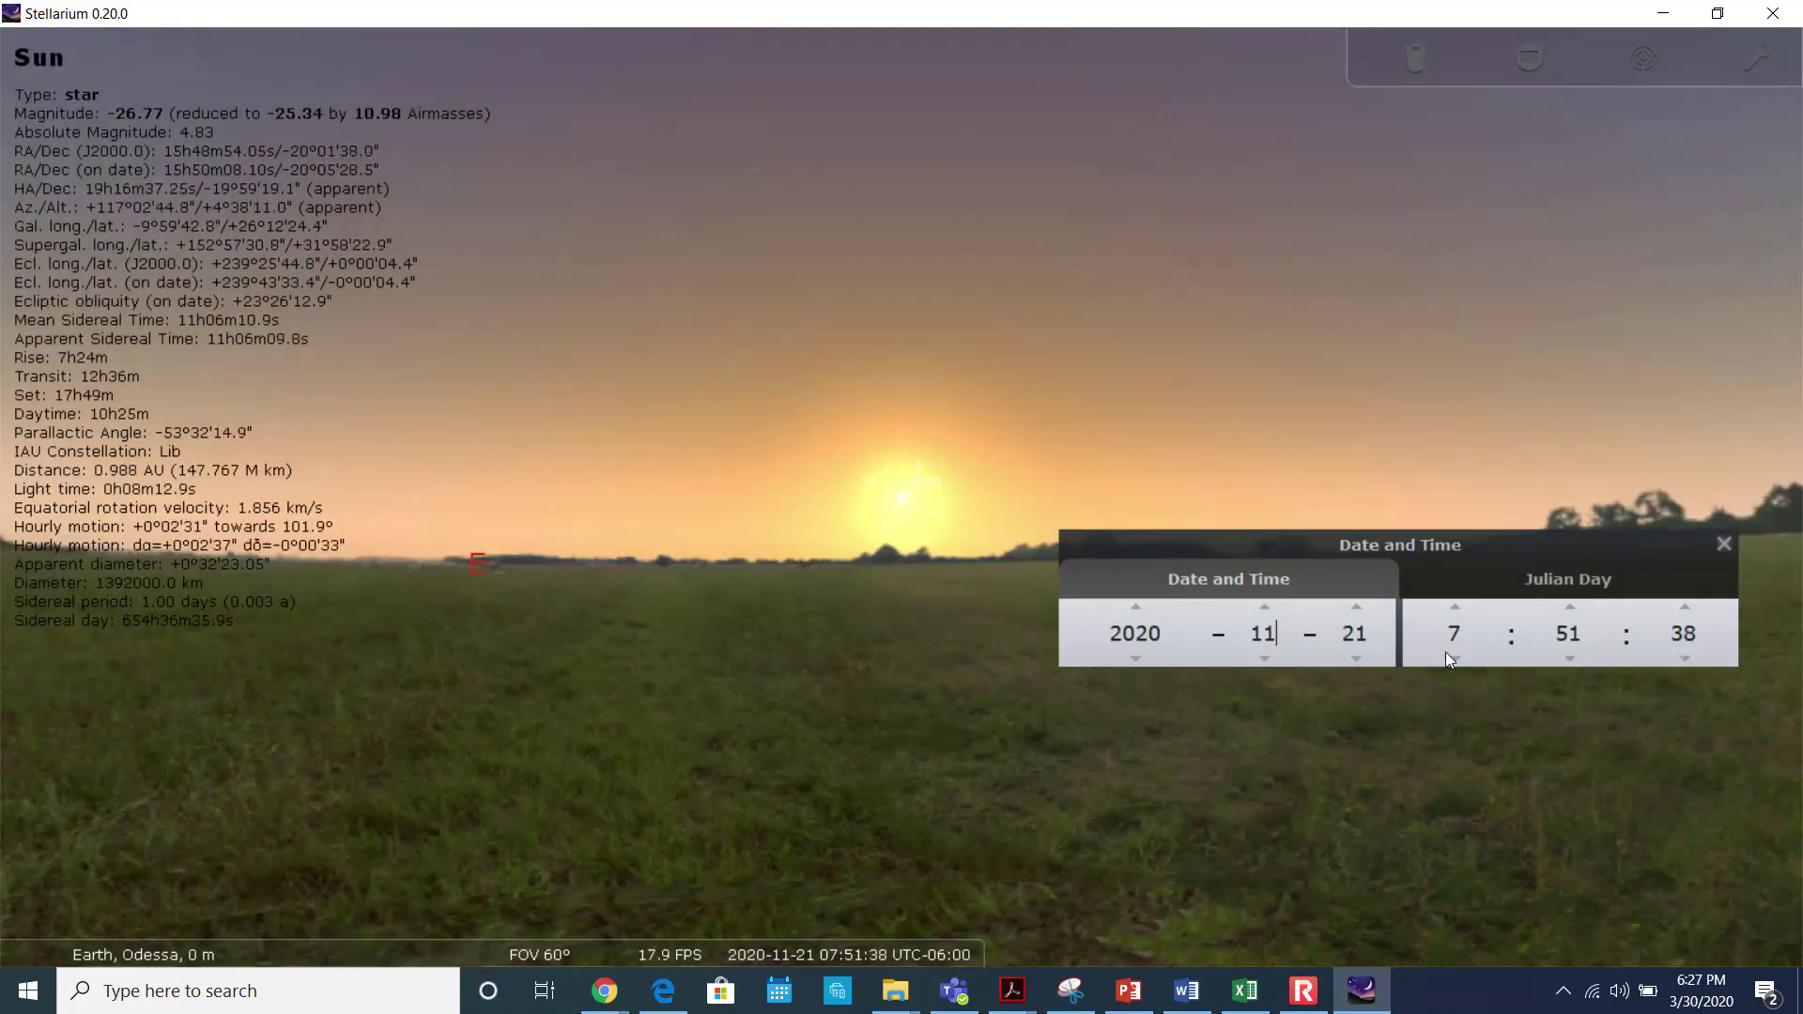
- Adjust the minutes until the Sun touches the horizon at about 07:25
{"action": "scroll", "coordinate": [1568, 661], "scroll_direction": "down", "scroll_amount": 4}
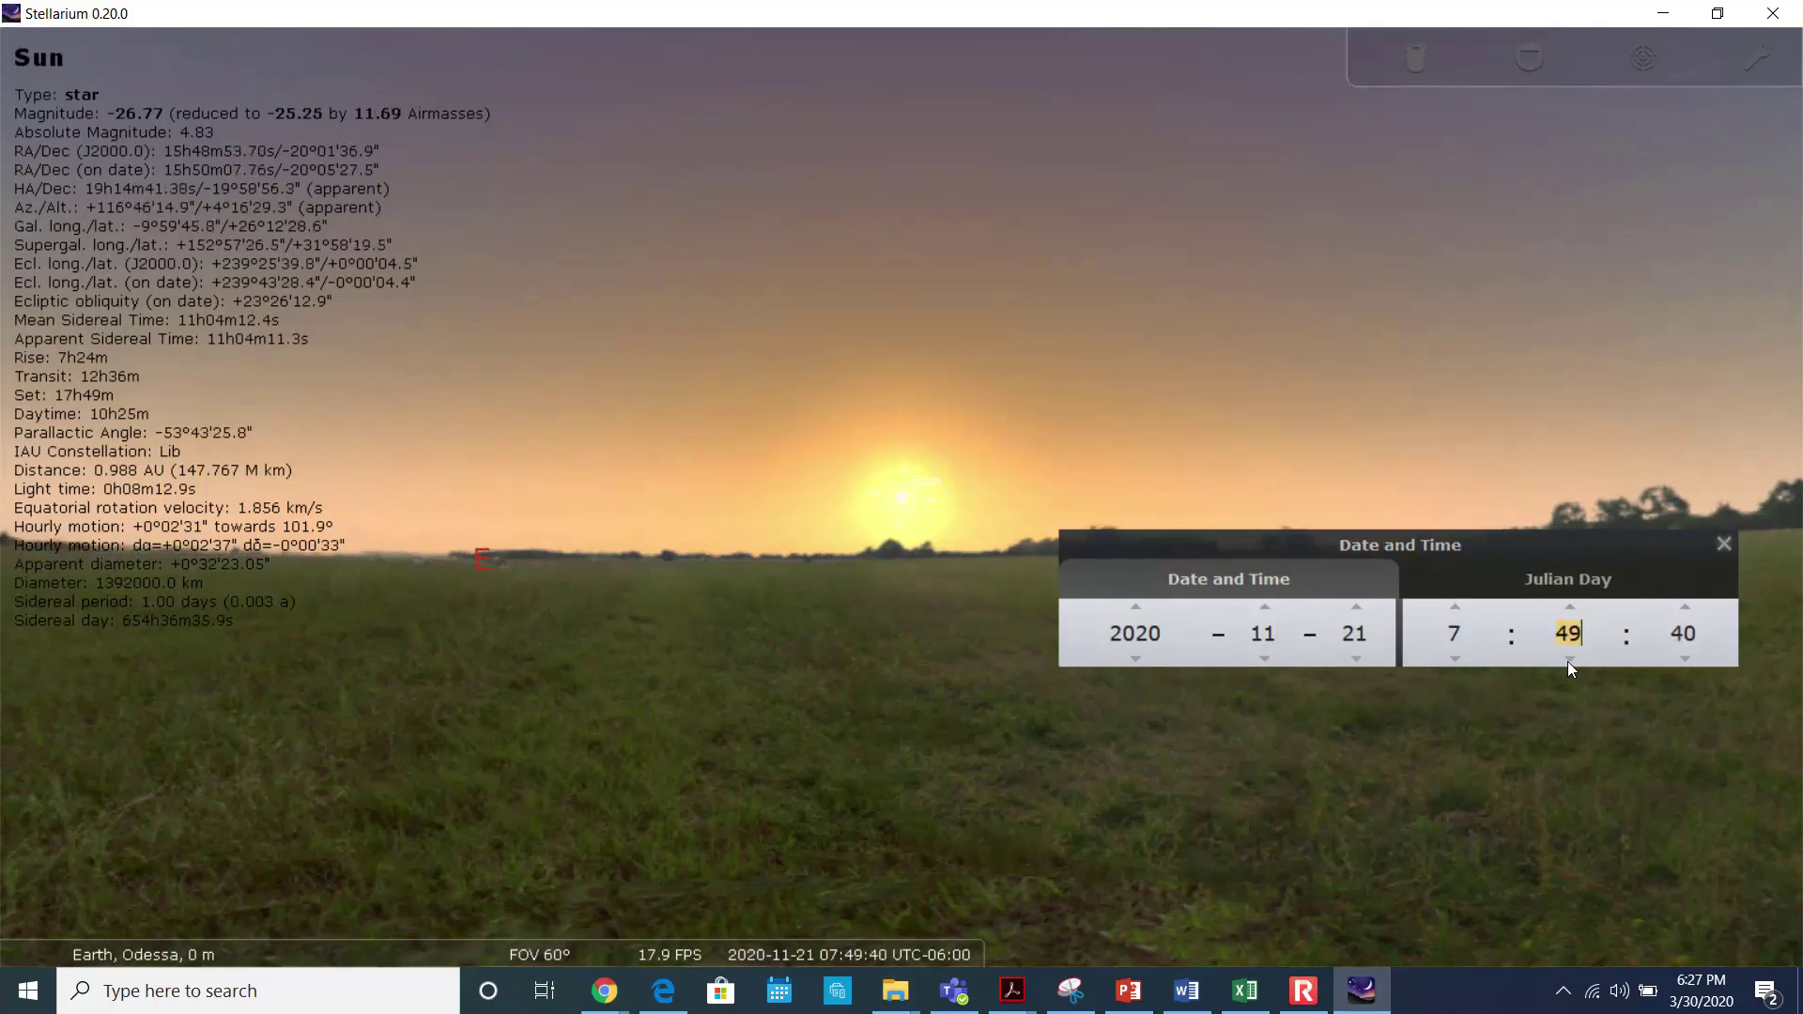
{"action": "scroll", "coordinate": [1570, 667], "scroll_direction": "down", "scroll_amount": 7}
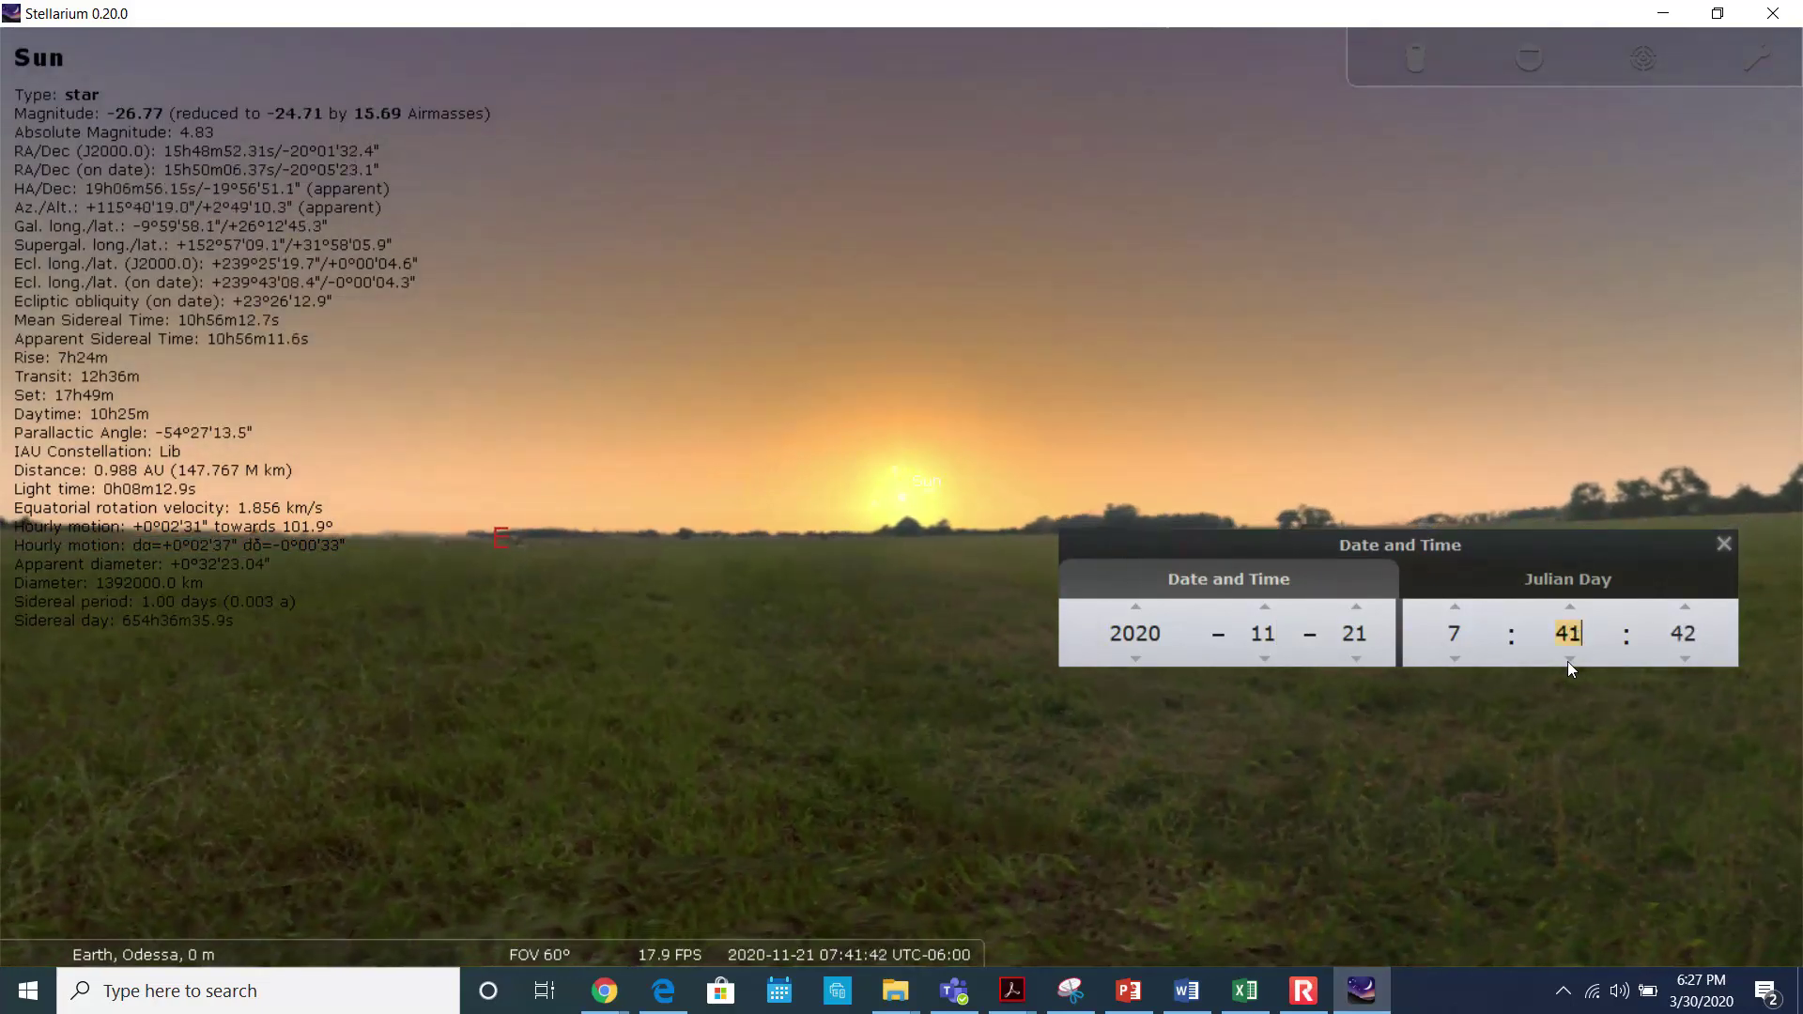
{"action": "scroll", "coordinate": [1568, 661], "scroll_direction": "down", "scroll_amount": 4}
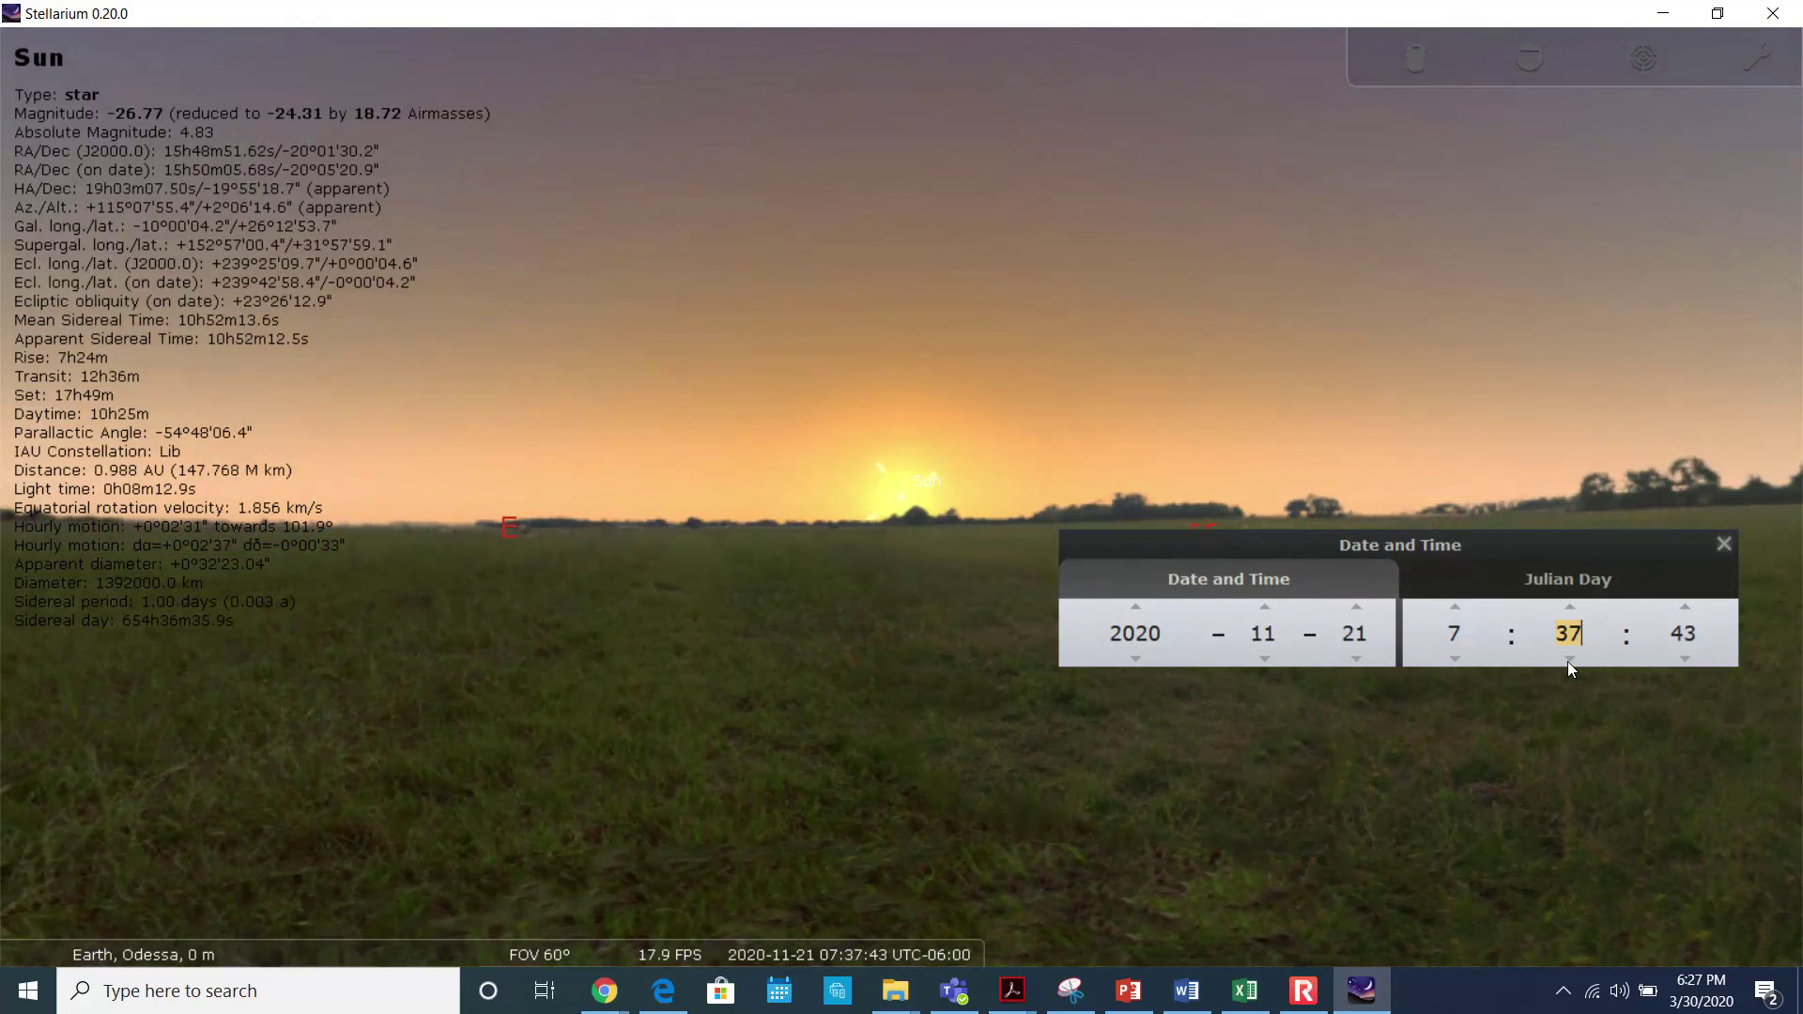
{"action": "scroll", "coordinate": [1569, 661], "scroll_direction": "down", "scroll_amount": 5}
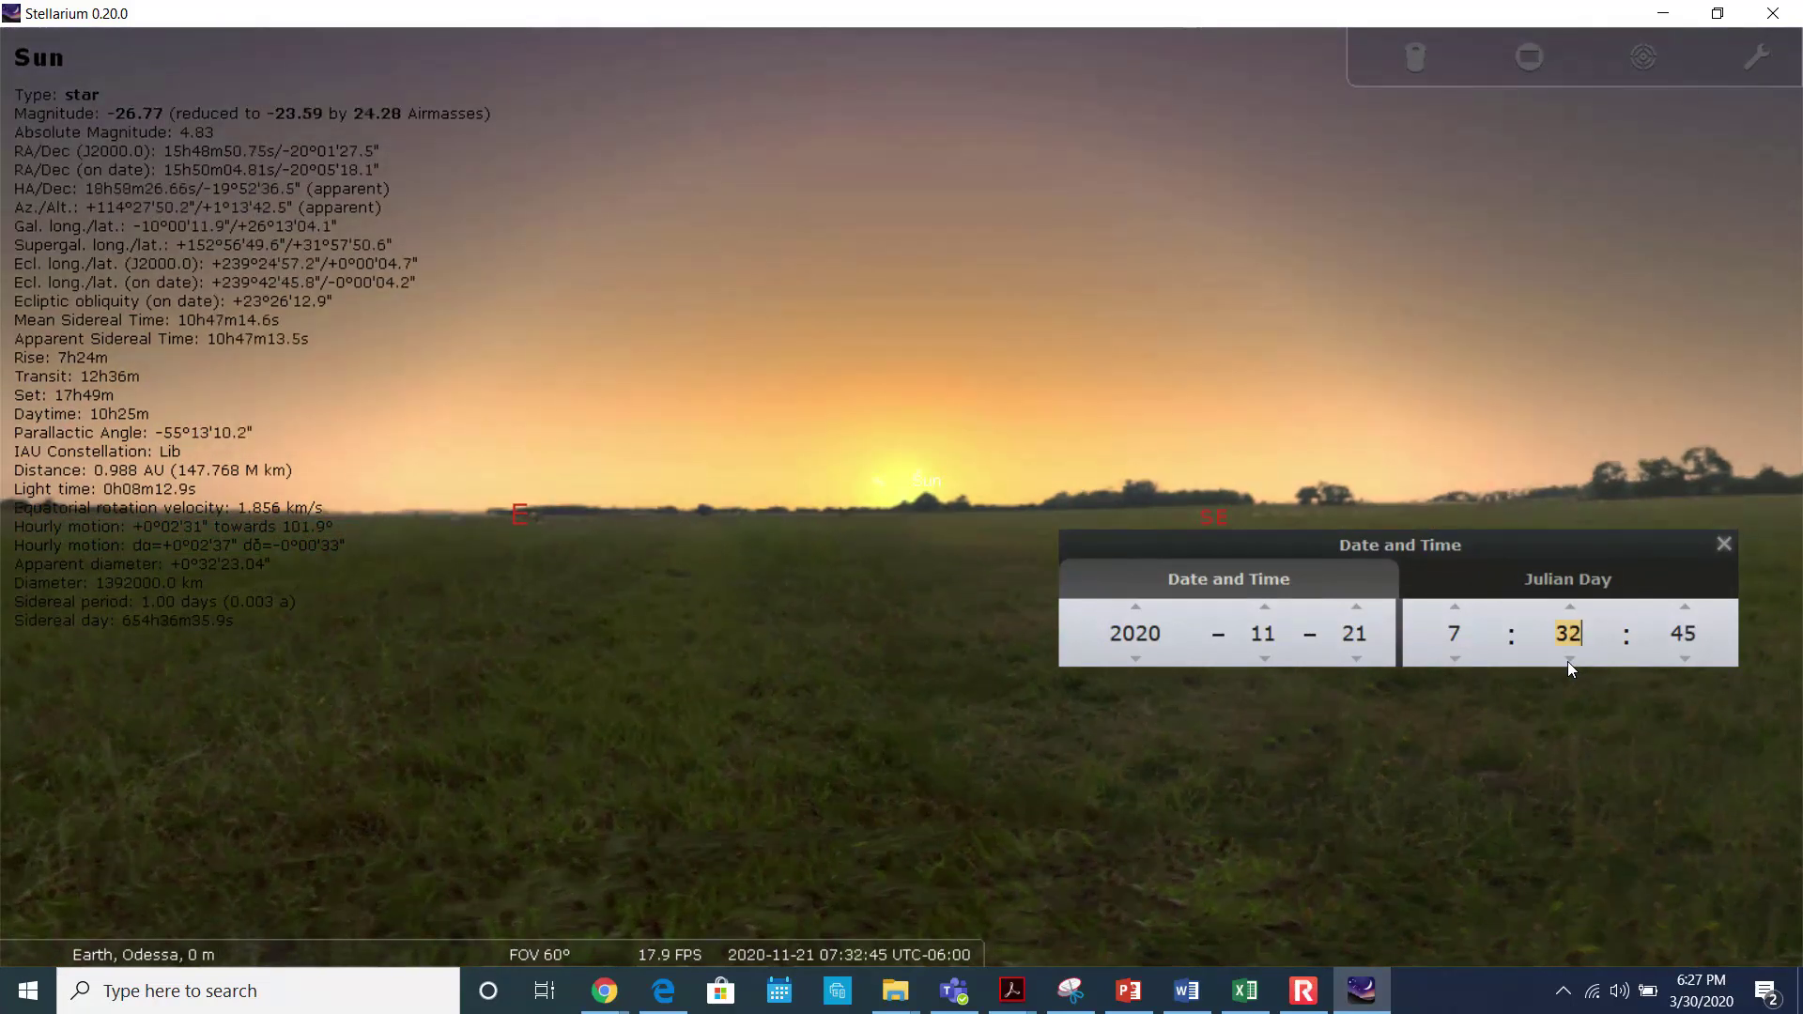
{"action": "scroll", "coordinate": [1568, 661], "scroll_direction": "down", "scroll_amount": 4}
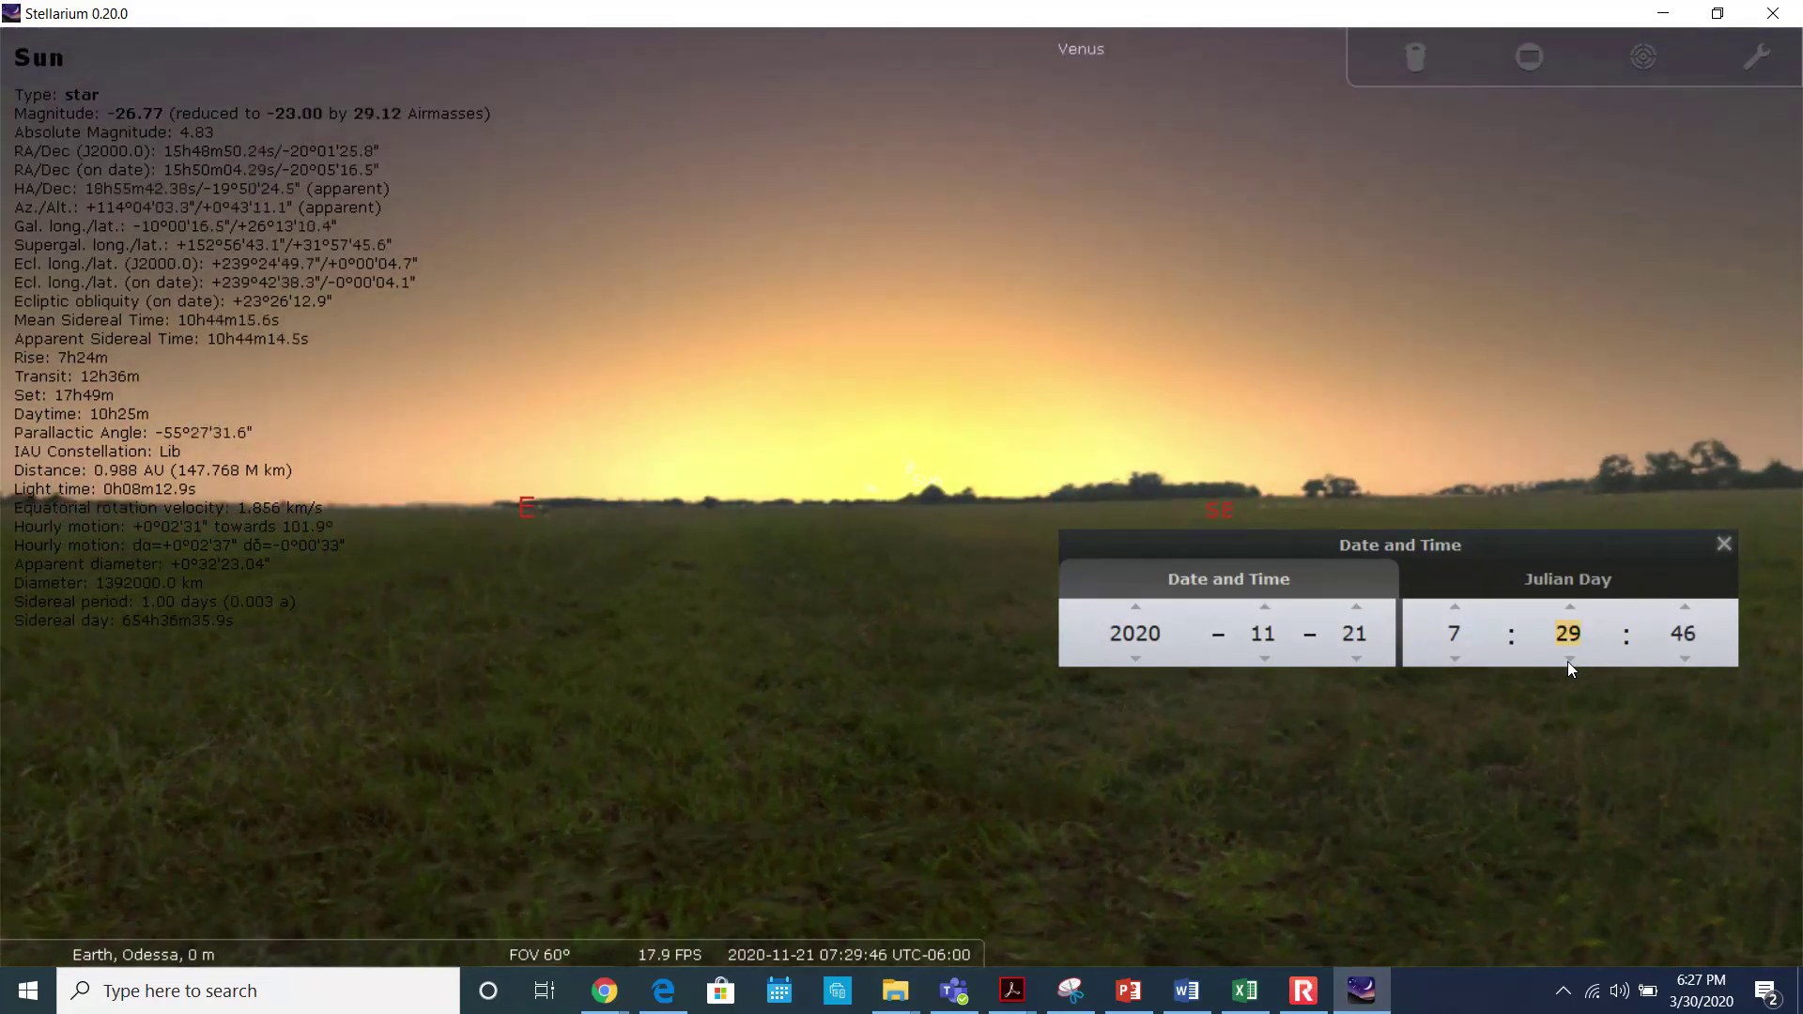
{"action": "scroll", "coordinate": [1568, 661], "scroll_direction": "down", "scroll_amount": 3}
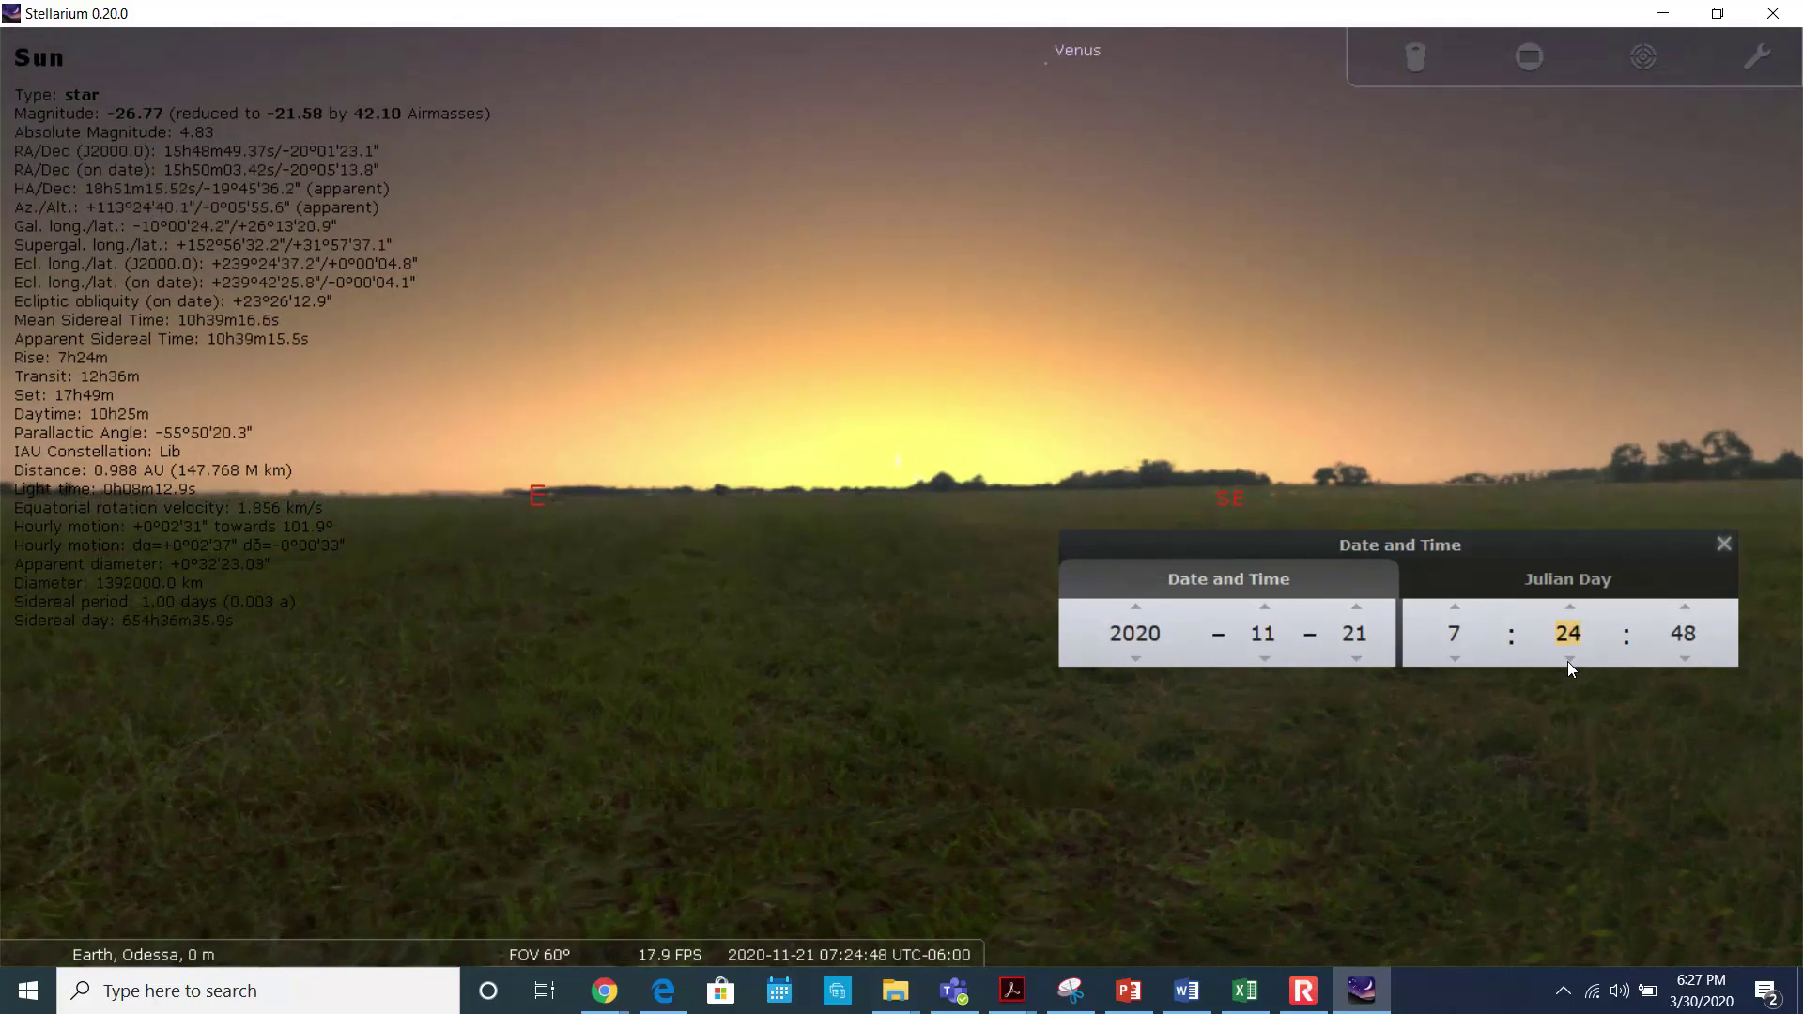
{"action": "left_click", "coordinate": [1570, 607]}
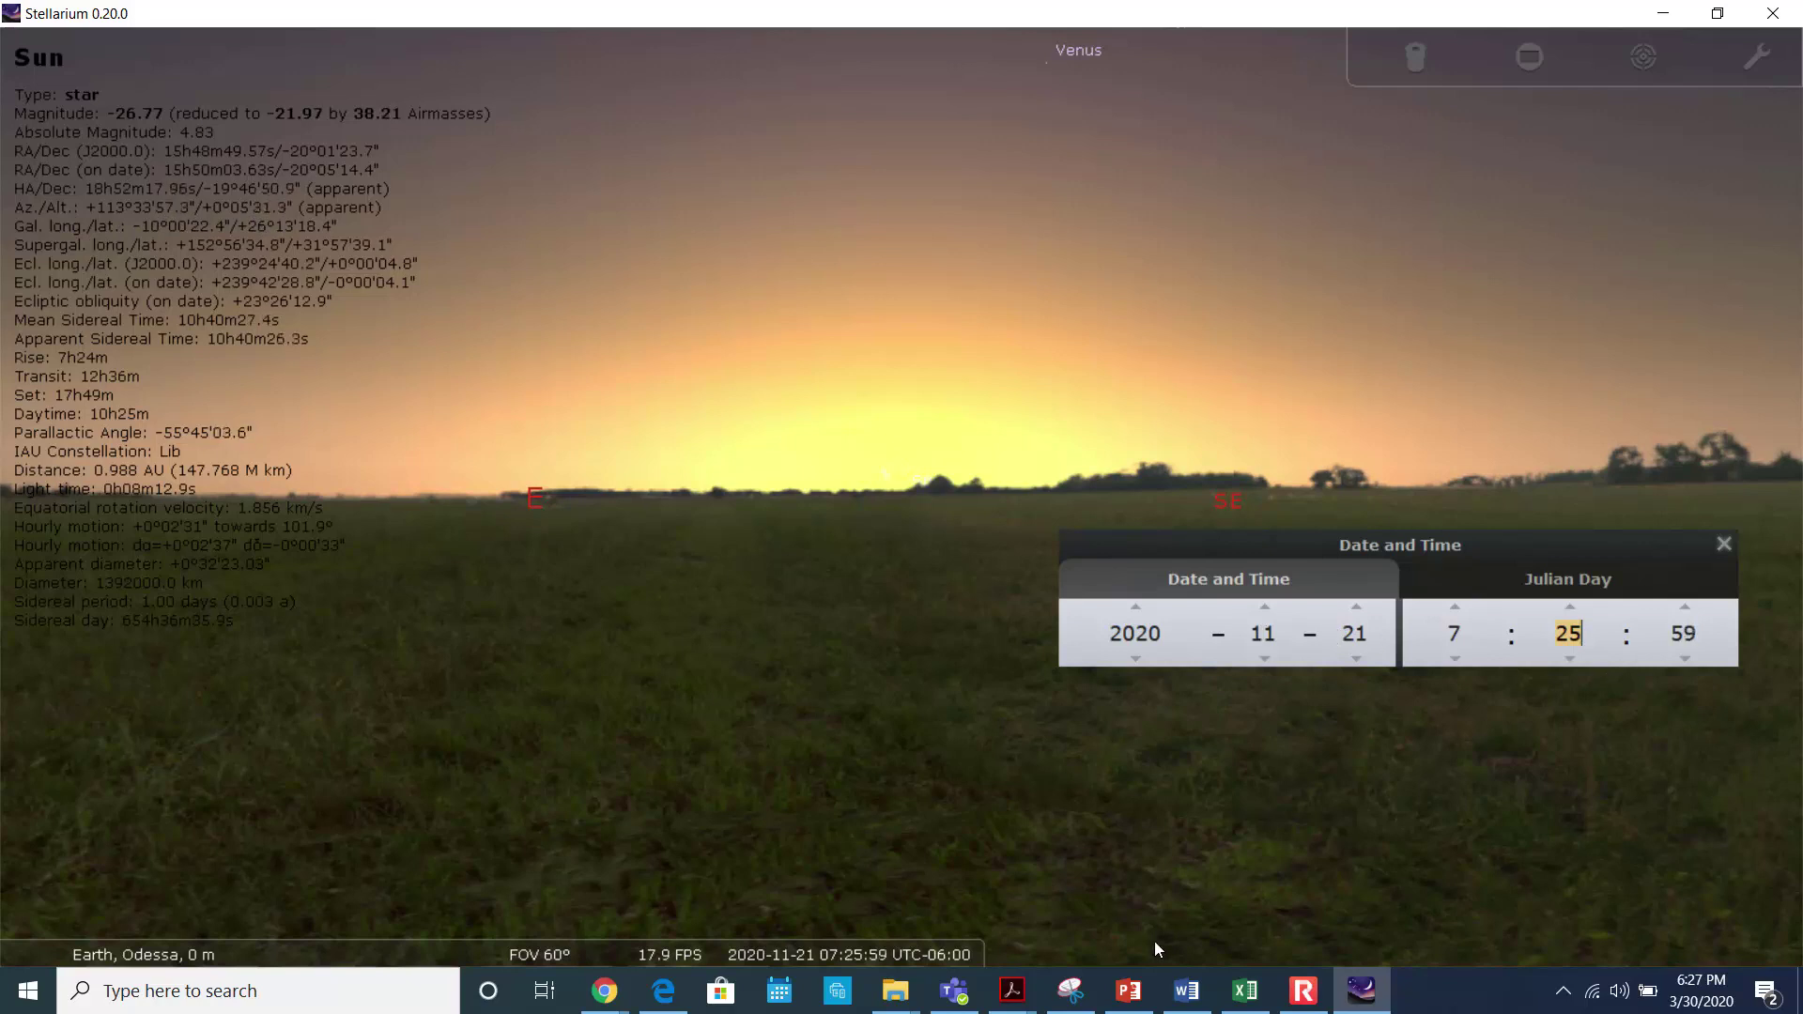
- Enter 07:26 as the measured 11/21/2020 sunrise in cell B14
{"action": "left_click", "coordinate": [1246, 991]}
{"action": "left_click", "coordinate": [192, 561]}
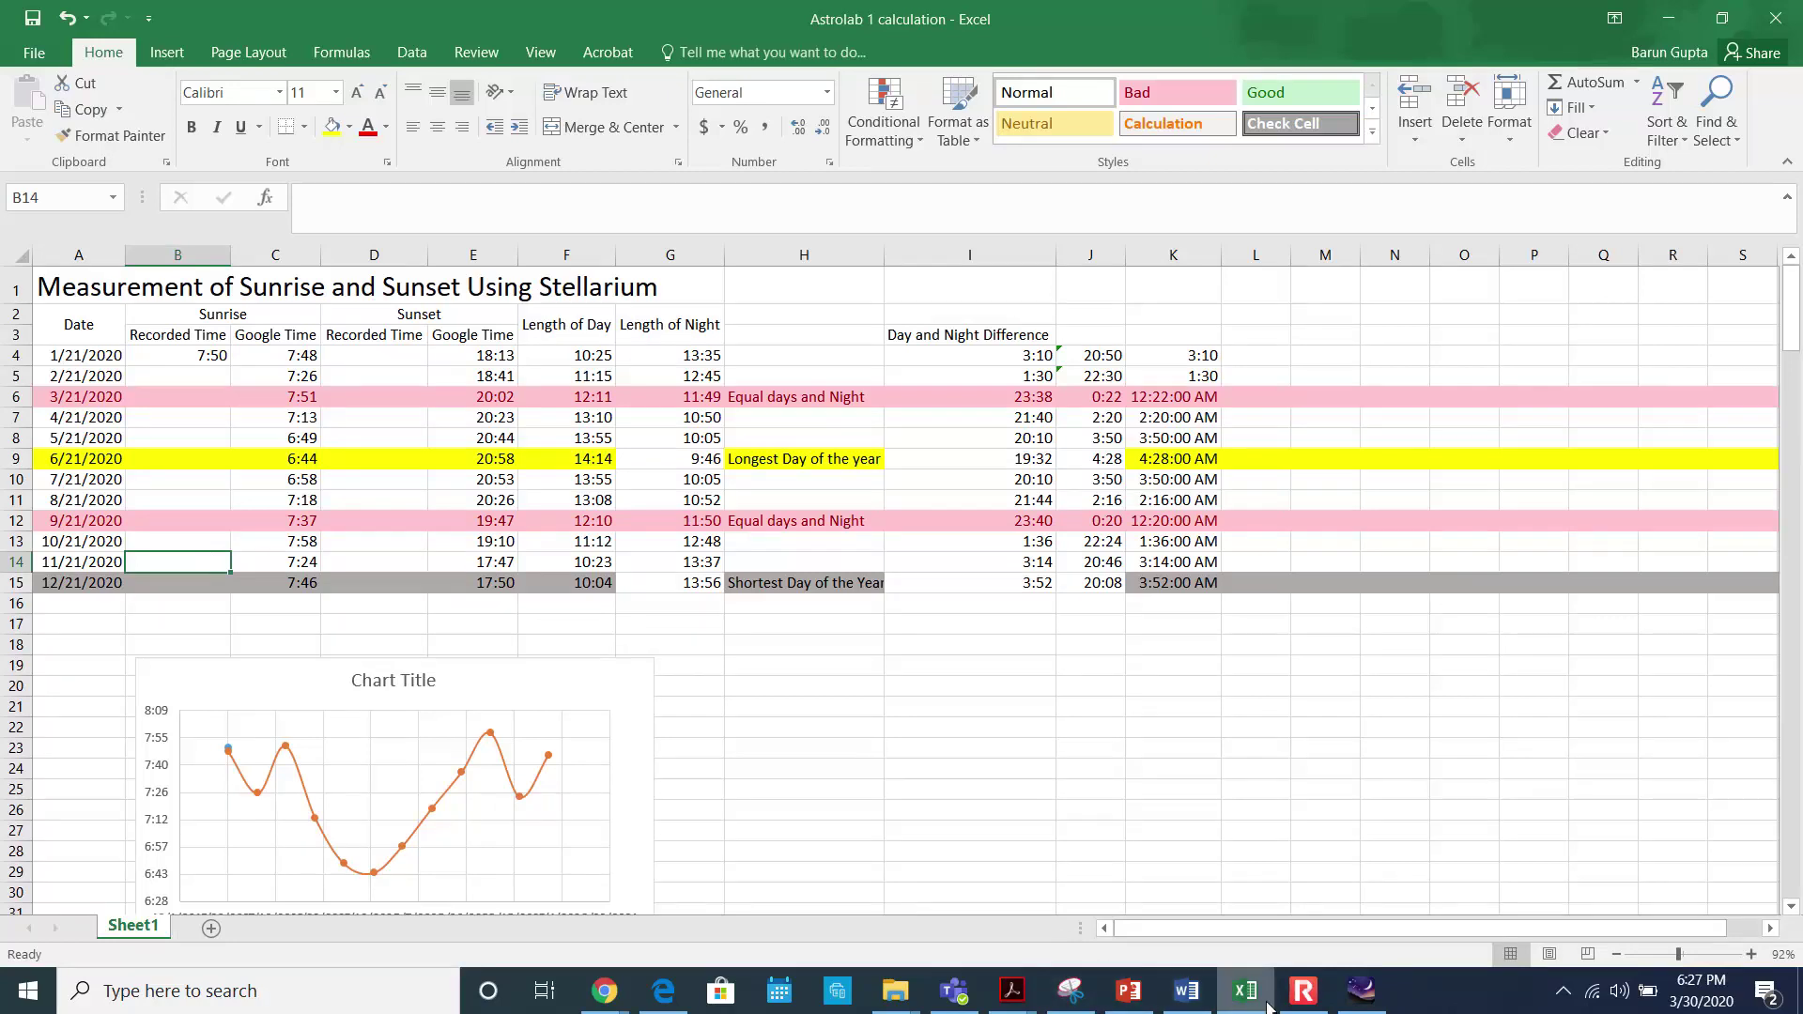
{"action": "left_click", "coordinate": [1364, 993]}
{"action": "left_click", "coordinate": [1364, 993]}
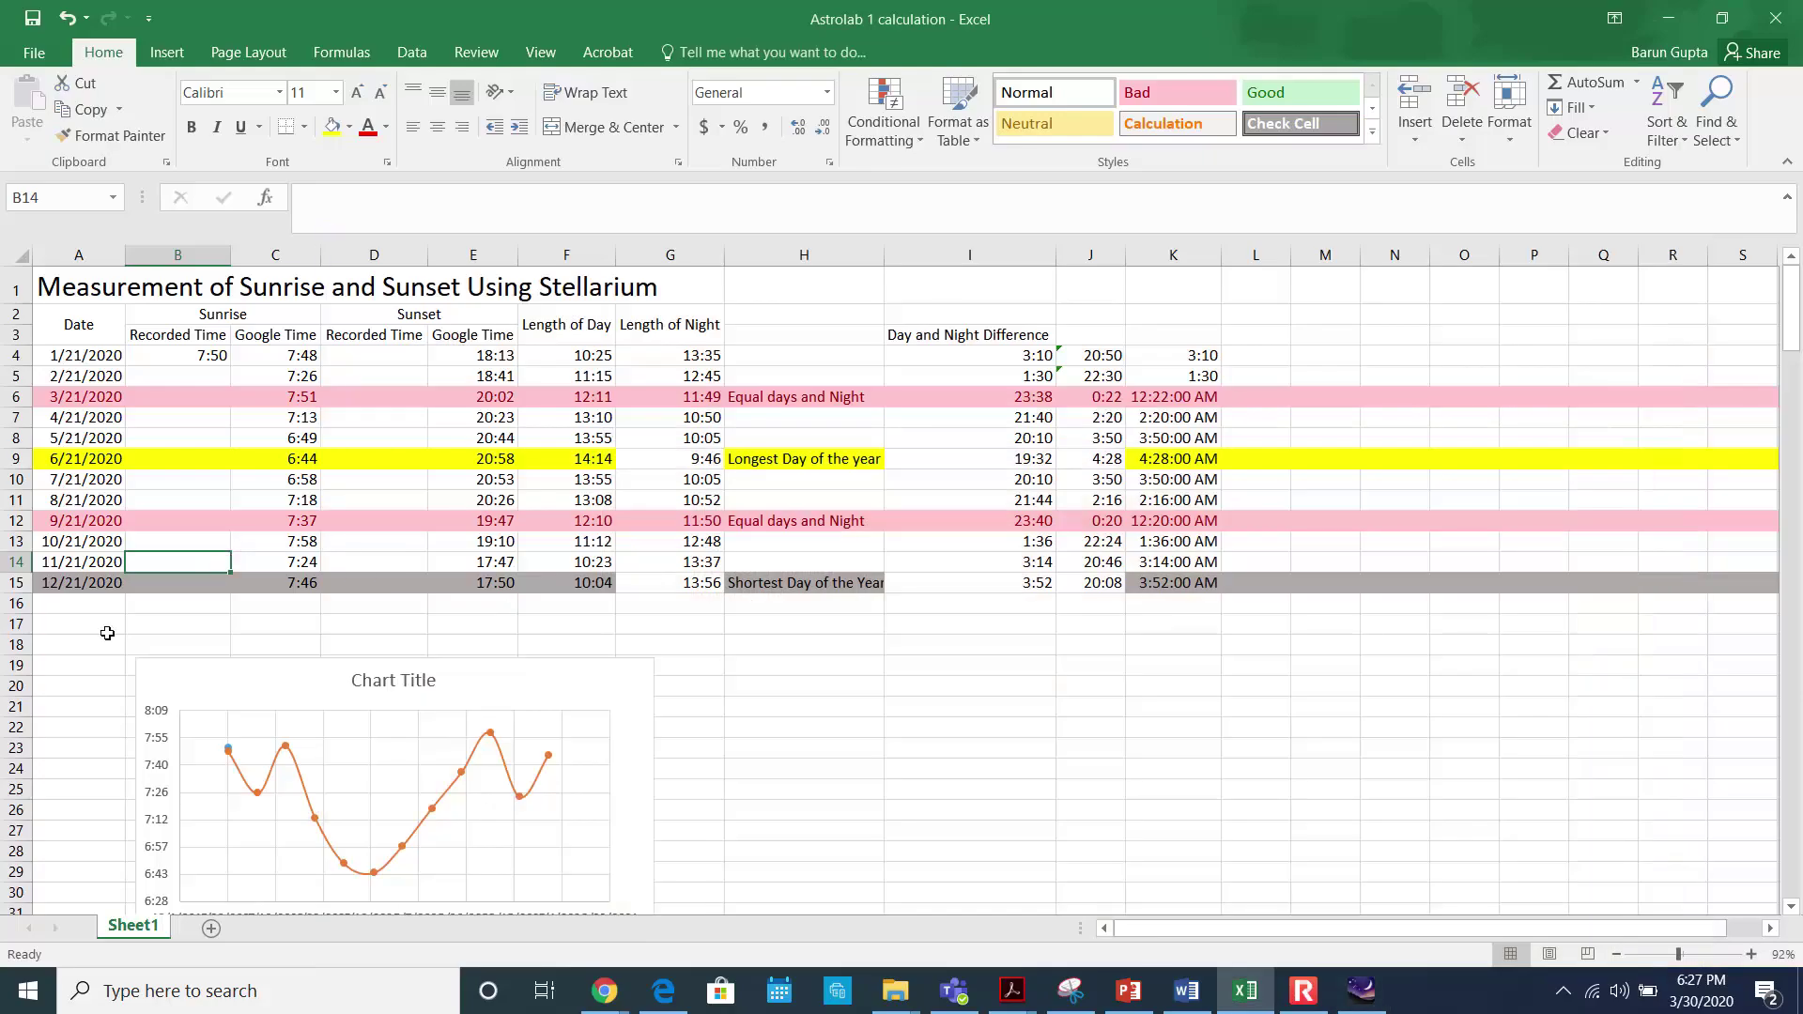
{"action": "type", "text": "07:26"}
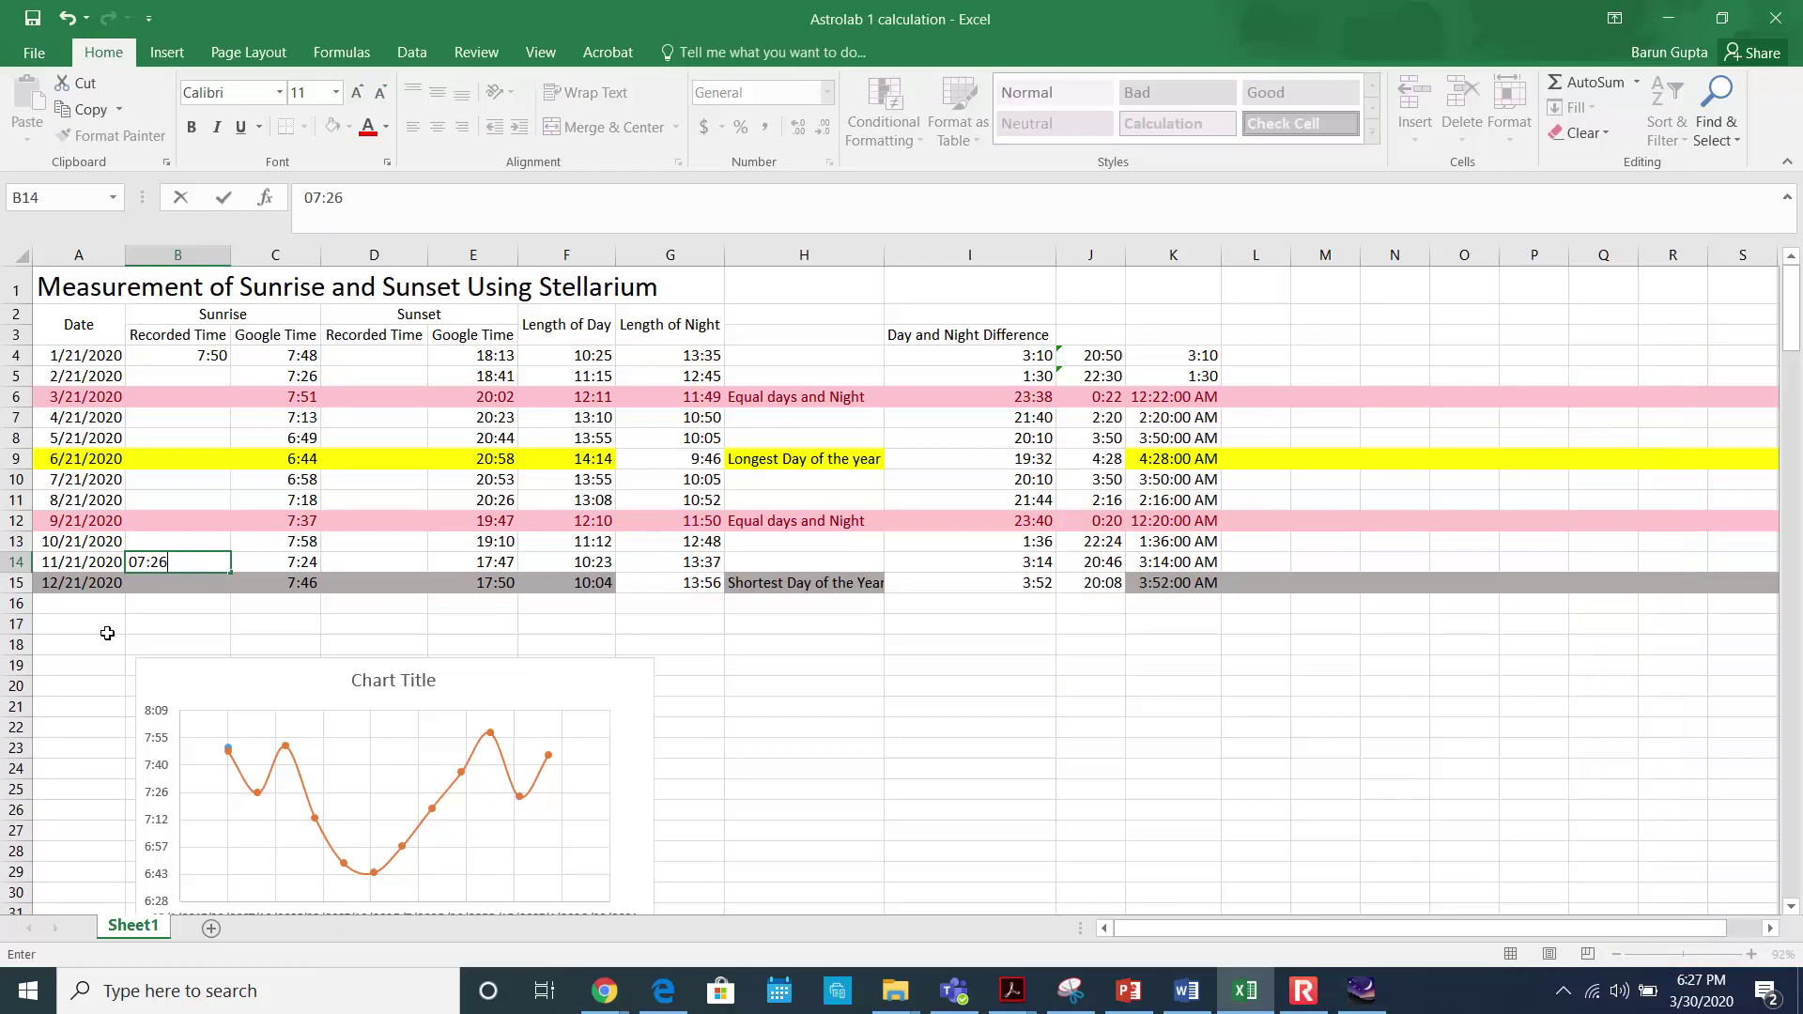
{"action": "key", "text": "Return"}
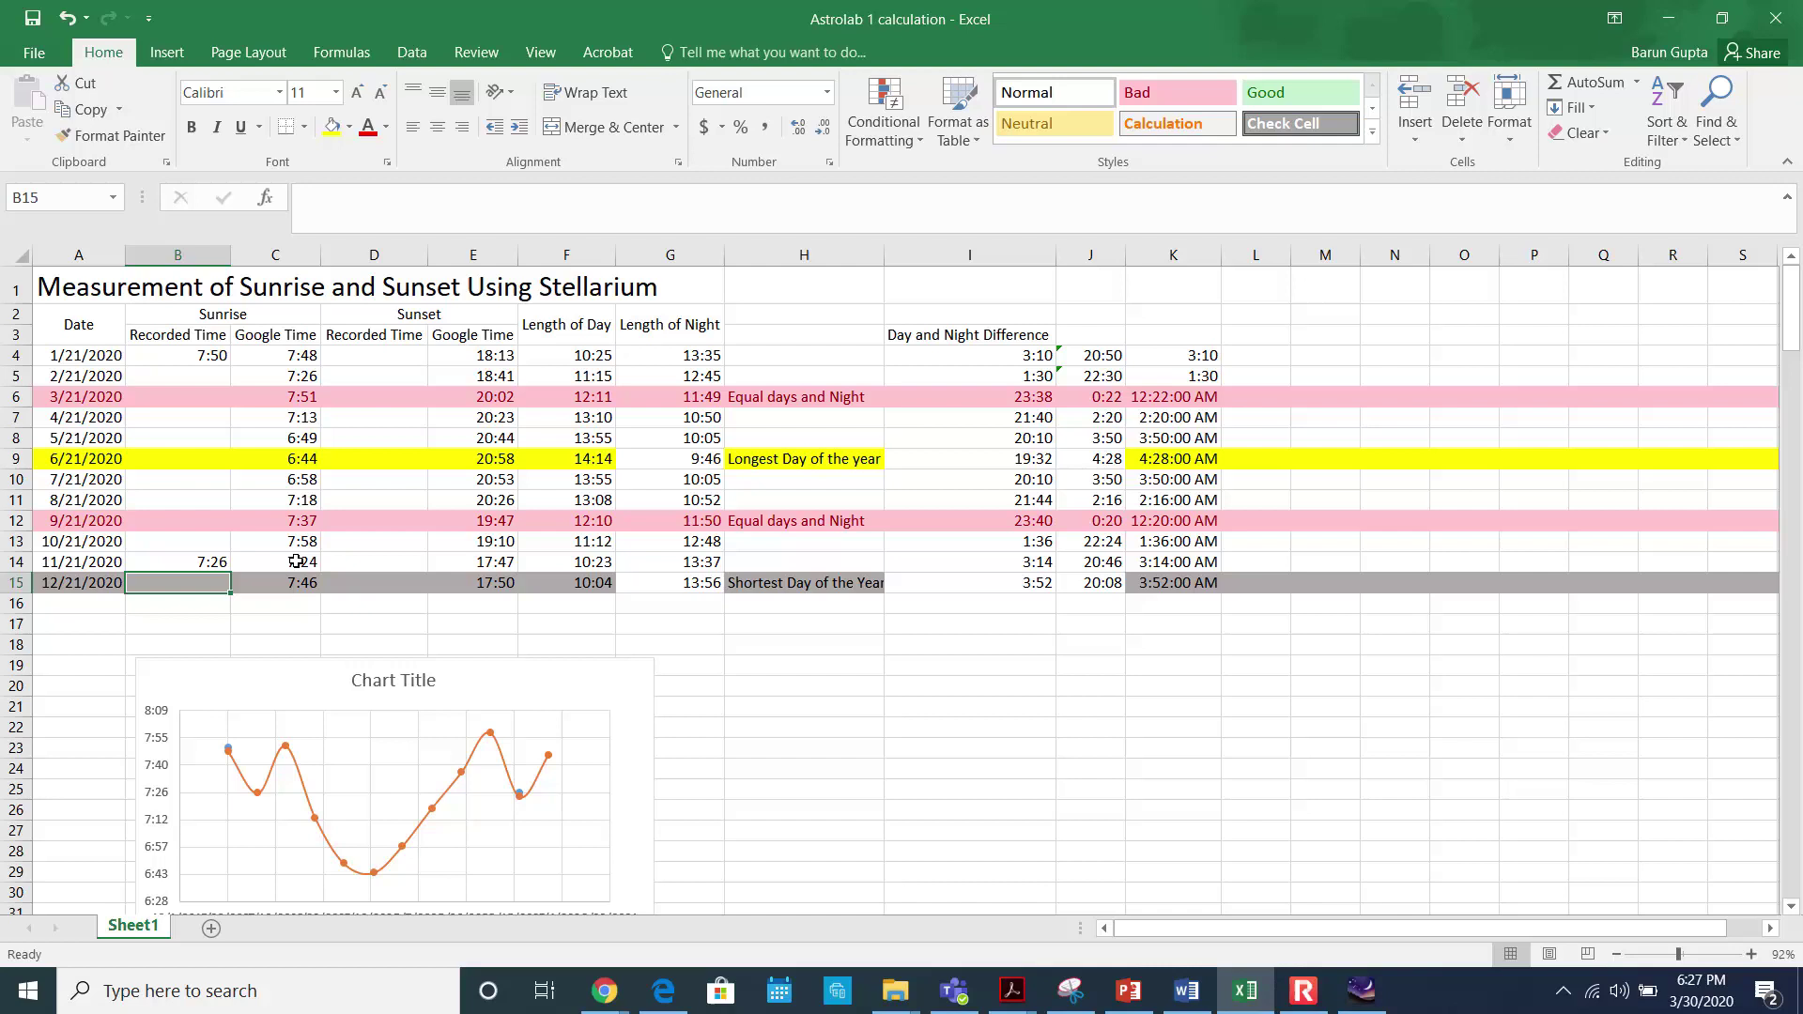
- Compare it with Google's sunrise in C4 and the recorded B4 time, then return to Stellarium
{"action": "left_click", "coordinate": [303, 355]}
{"action": "left_click", "coordinate": [202, 358]}
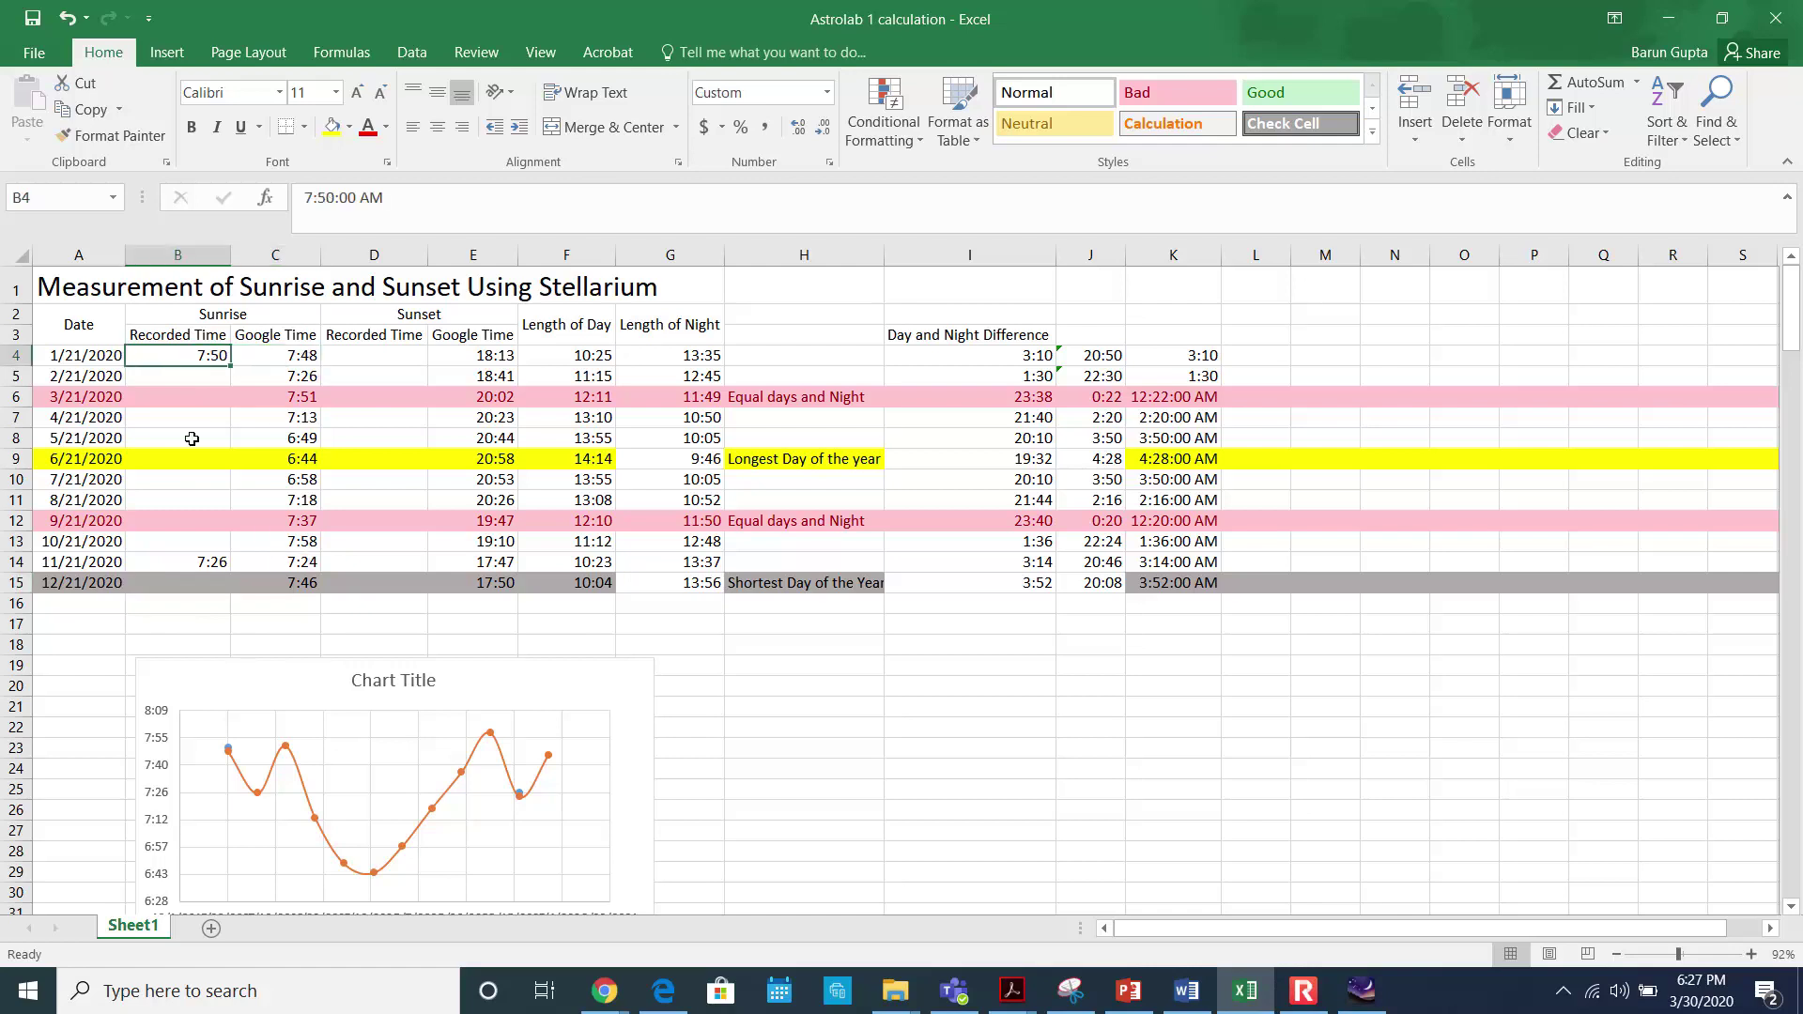
{"action": "left_click", "coordinate": [201, 560]}
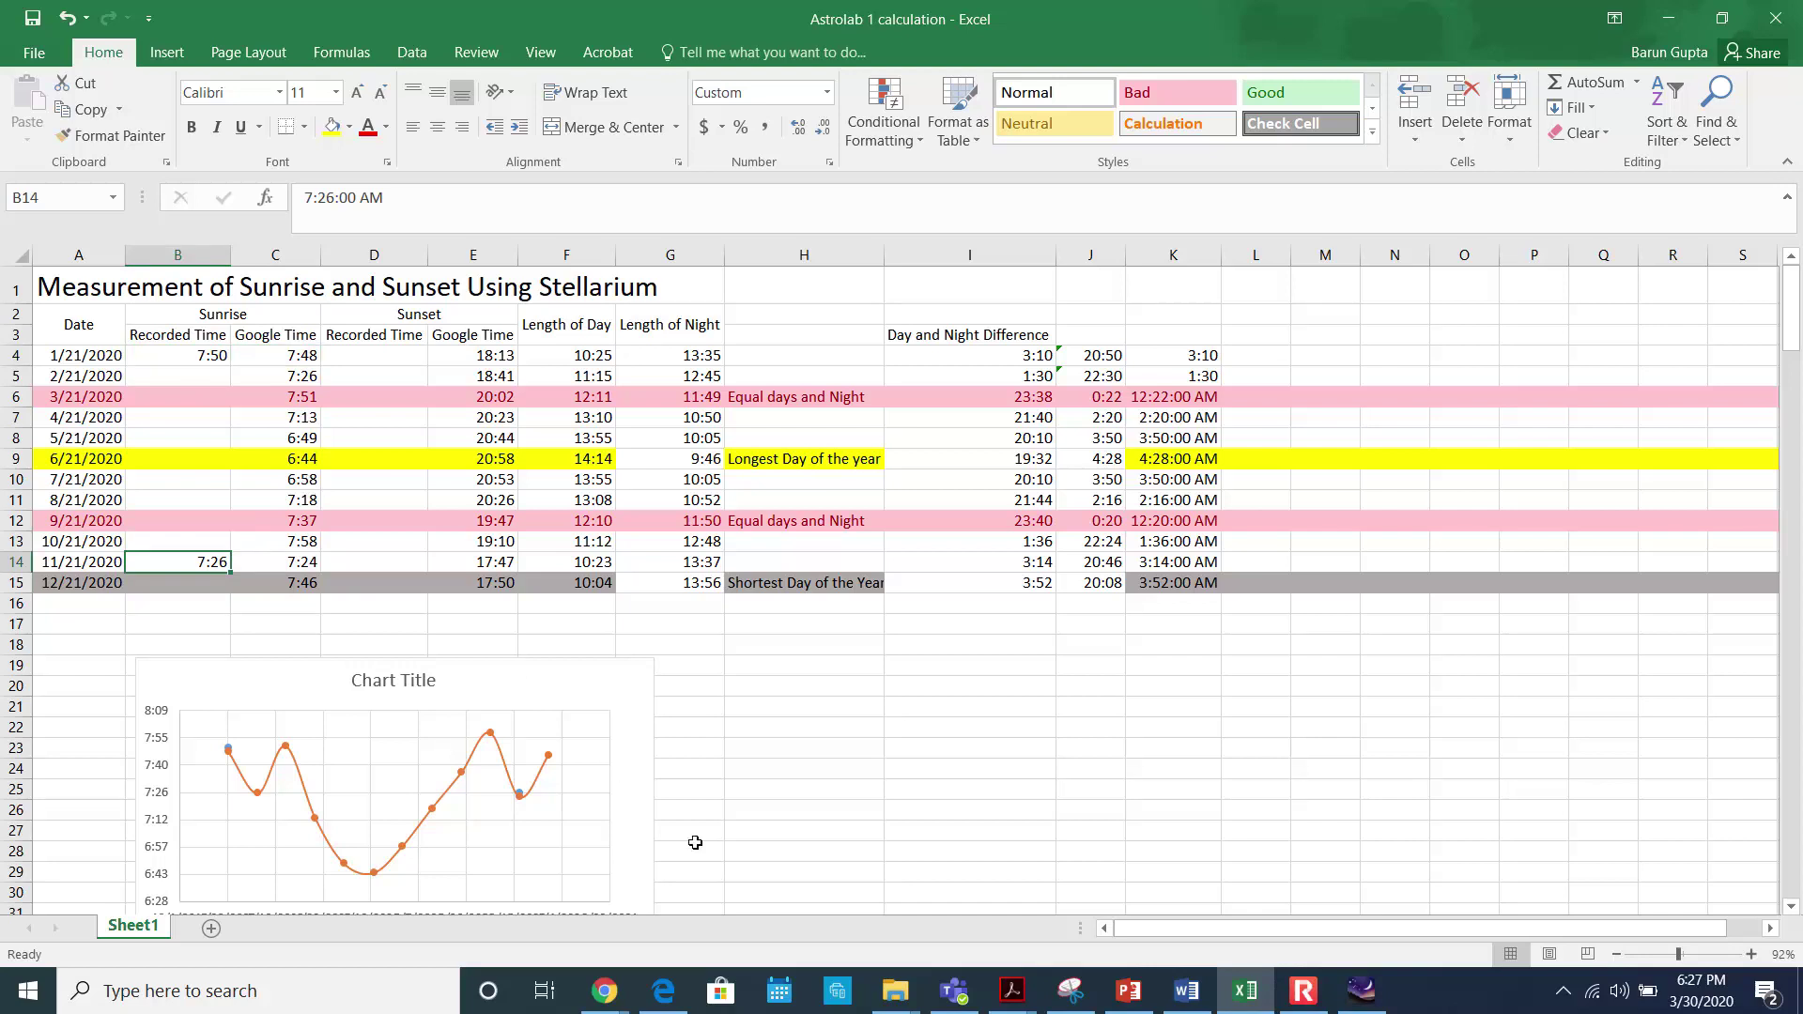
{"action": "left_click", "coordinate": [1366, 988]}
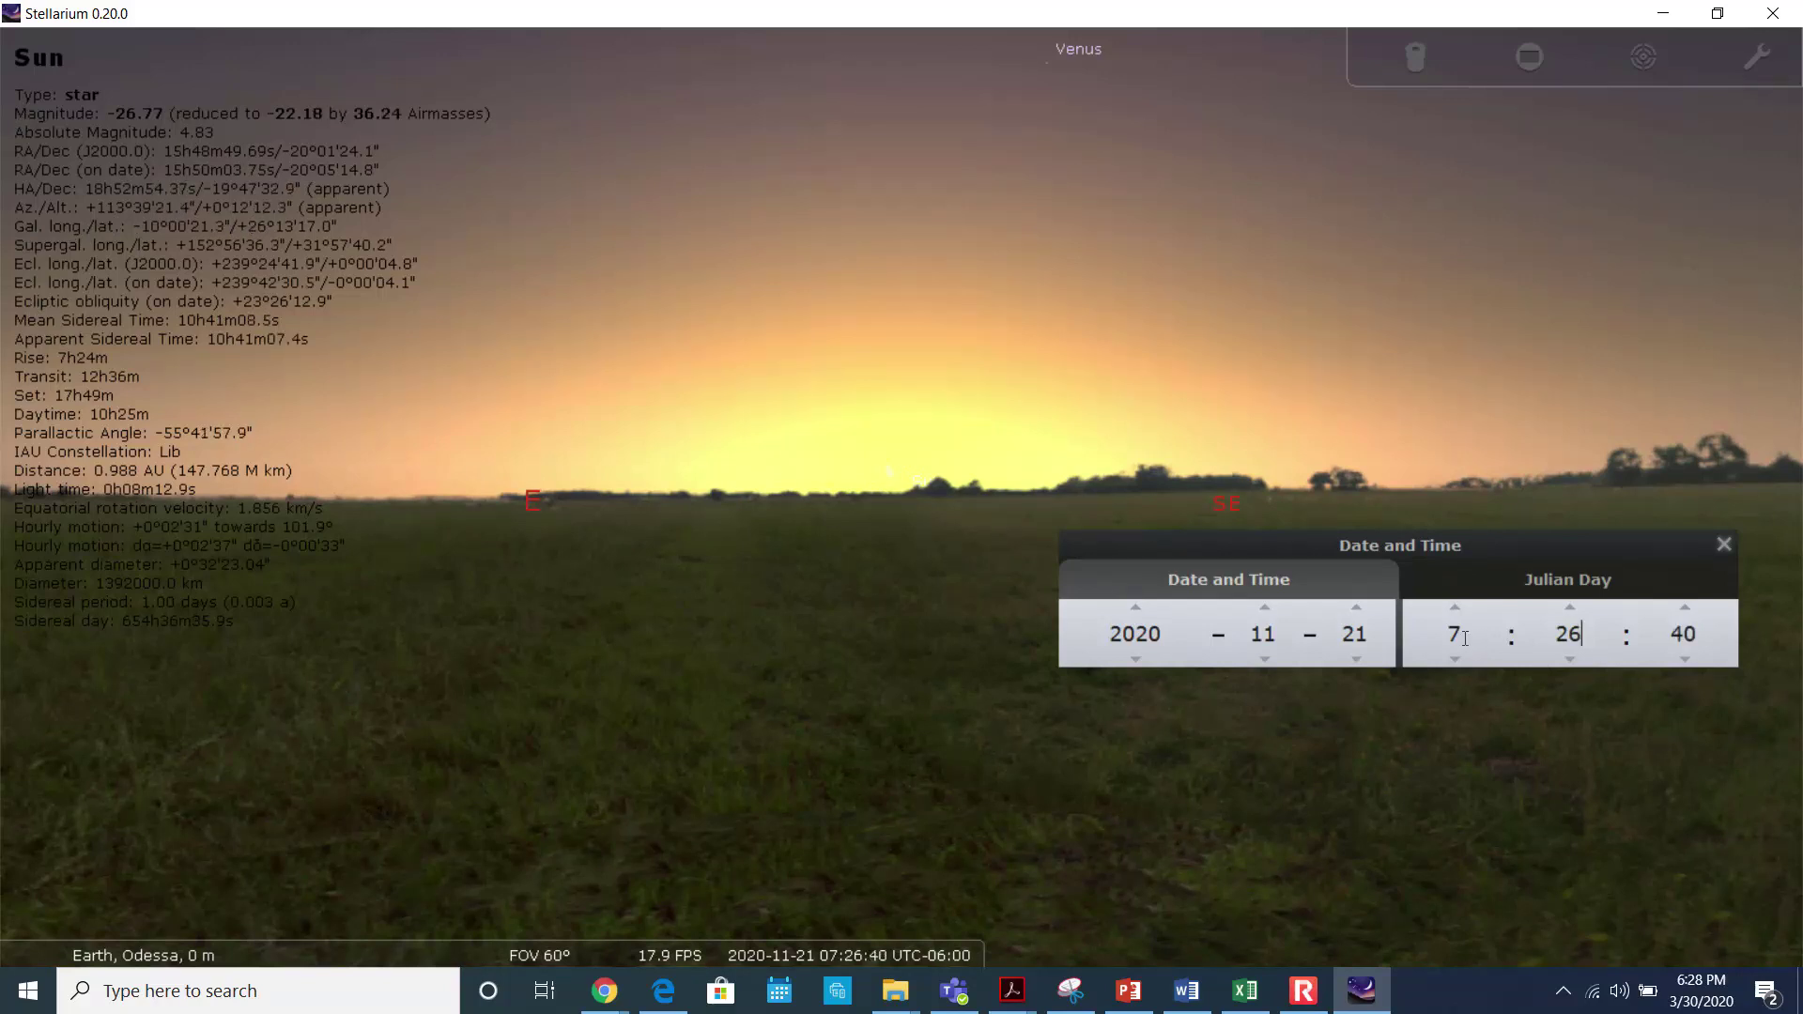
- Set the Stellarium clock's hour to 17 on 21 November 2020
{"action": "left_click_drag", "start_coordinate": [1469, 641], "coordinate": [1454, 635]}
{"action": "type", "text": "5"}
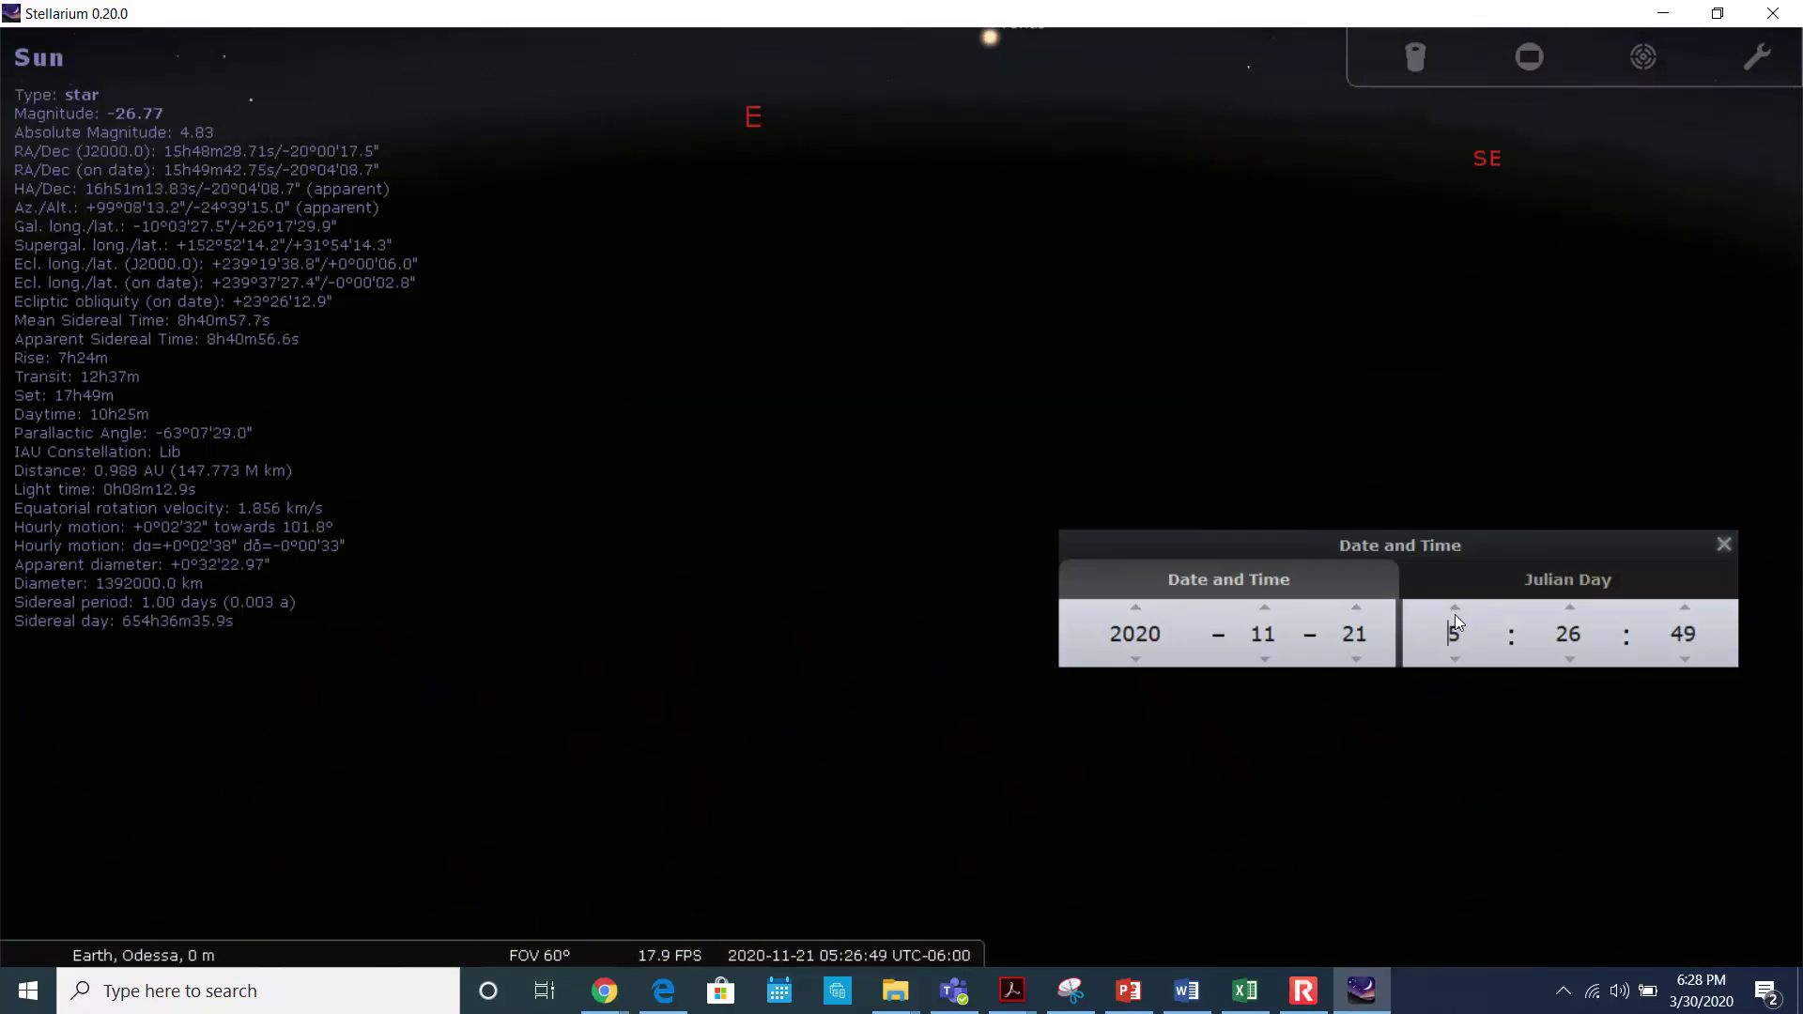
{"action": "scroll", "coordinate": [1457, 600], "scroll_direction": "up", "scroll_amount": 5}
{"action": "scroll", "coordinate": [1457, 602], "scroll_direction": "up", "scroll_amount": 7}
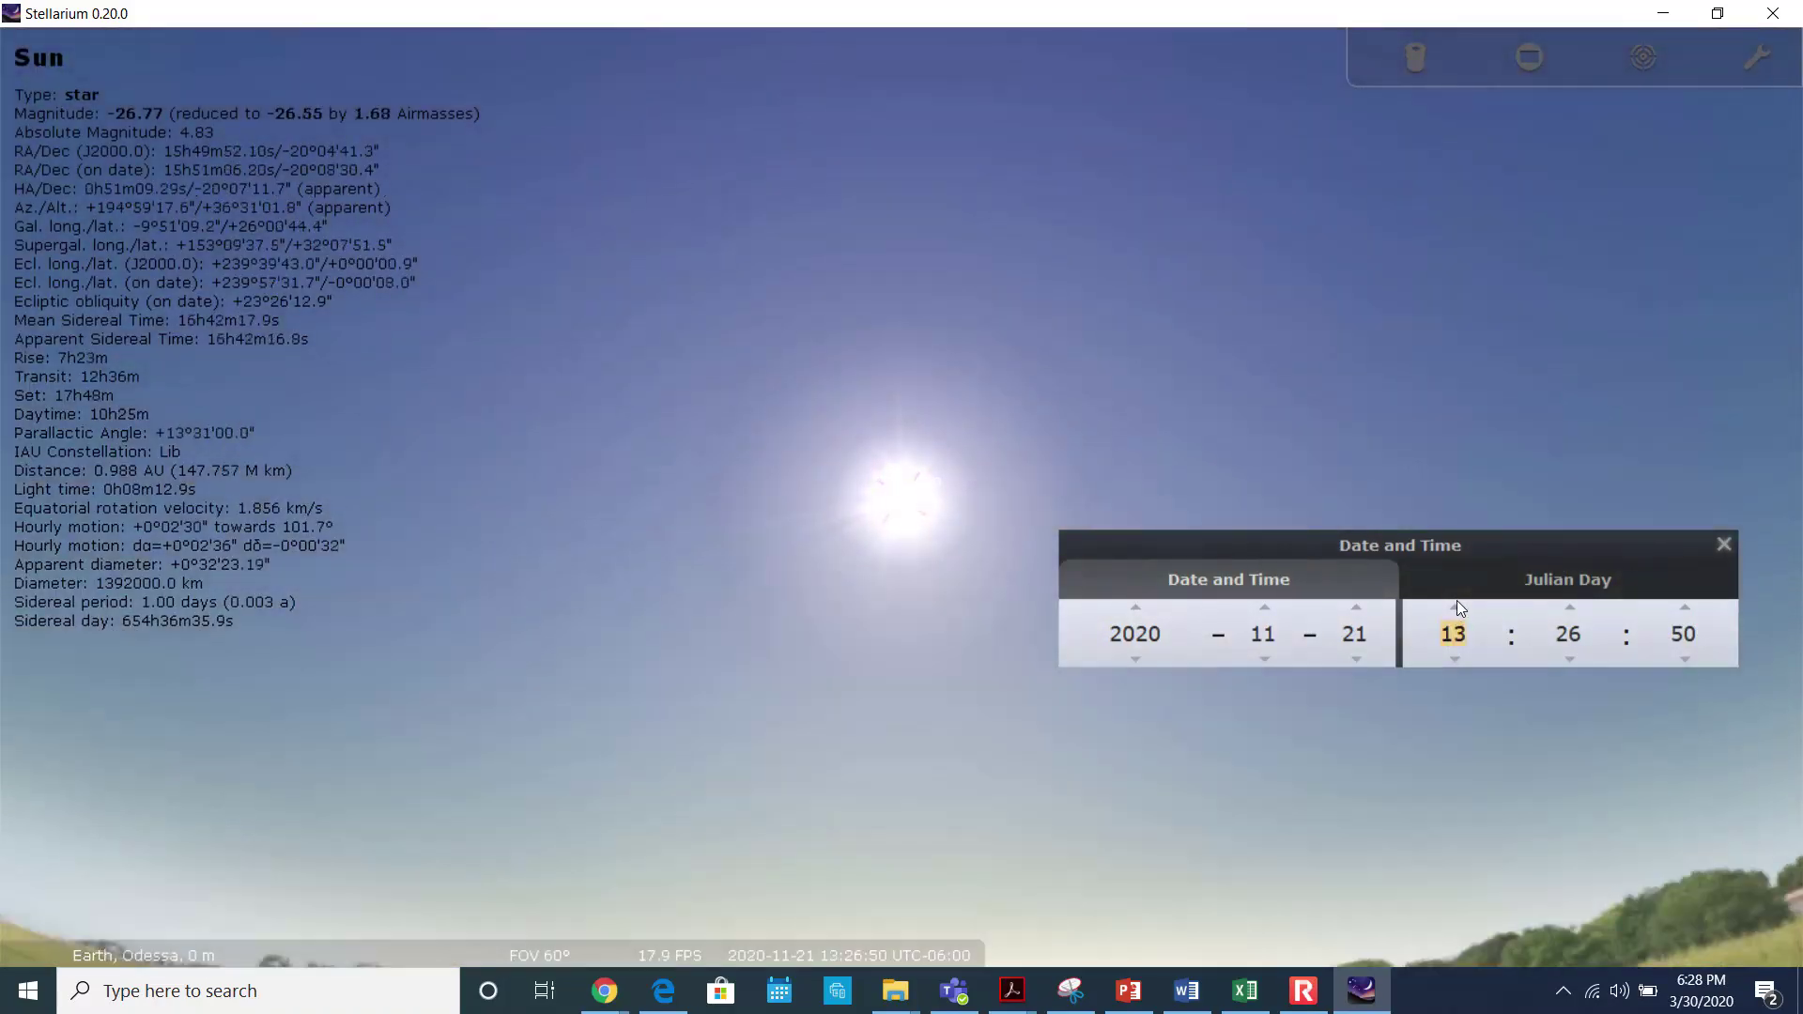
{"action": "scroll", "coordinate": [1457, 605], "scroll_direction": "up", "scroll_amount": 1}
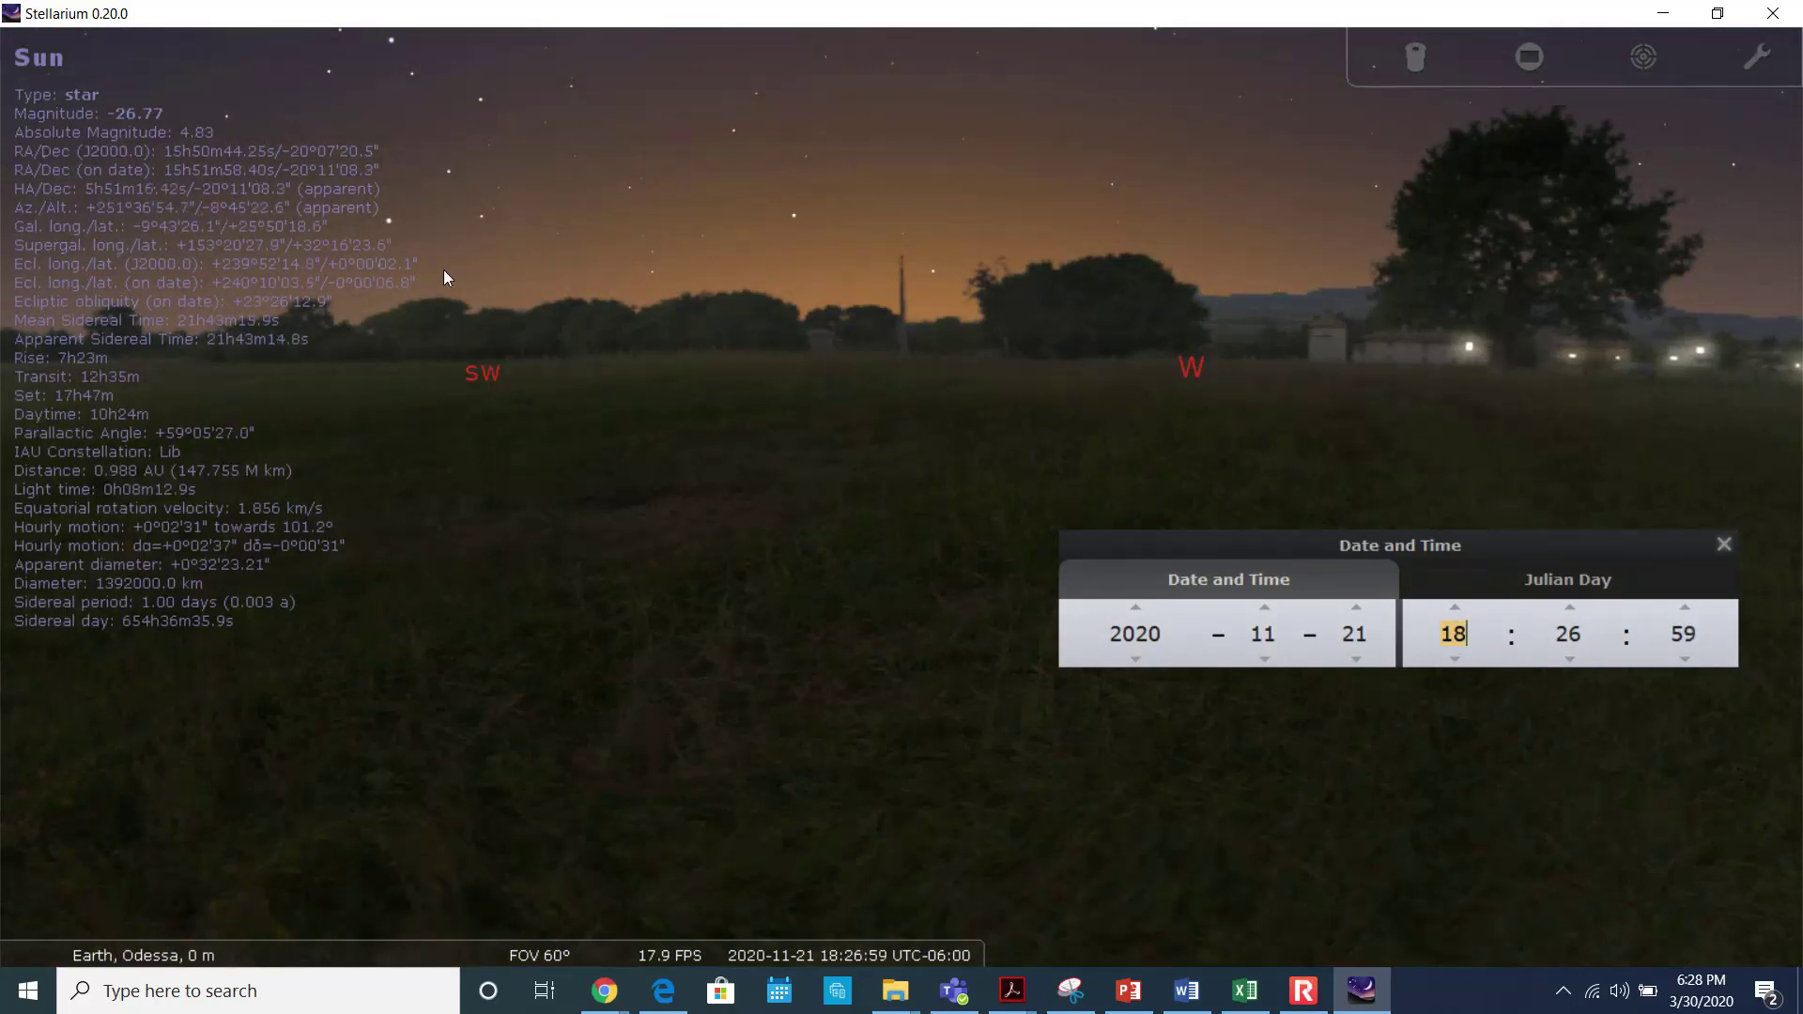
{"action": "left_click", "coordinate": [1456, 658]}
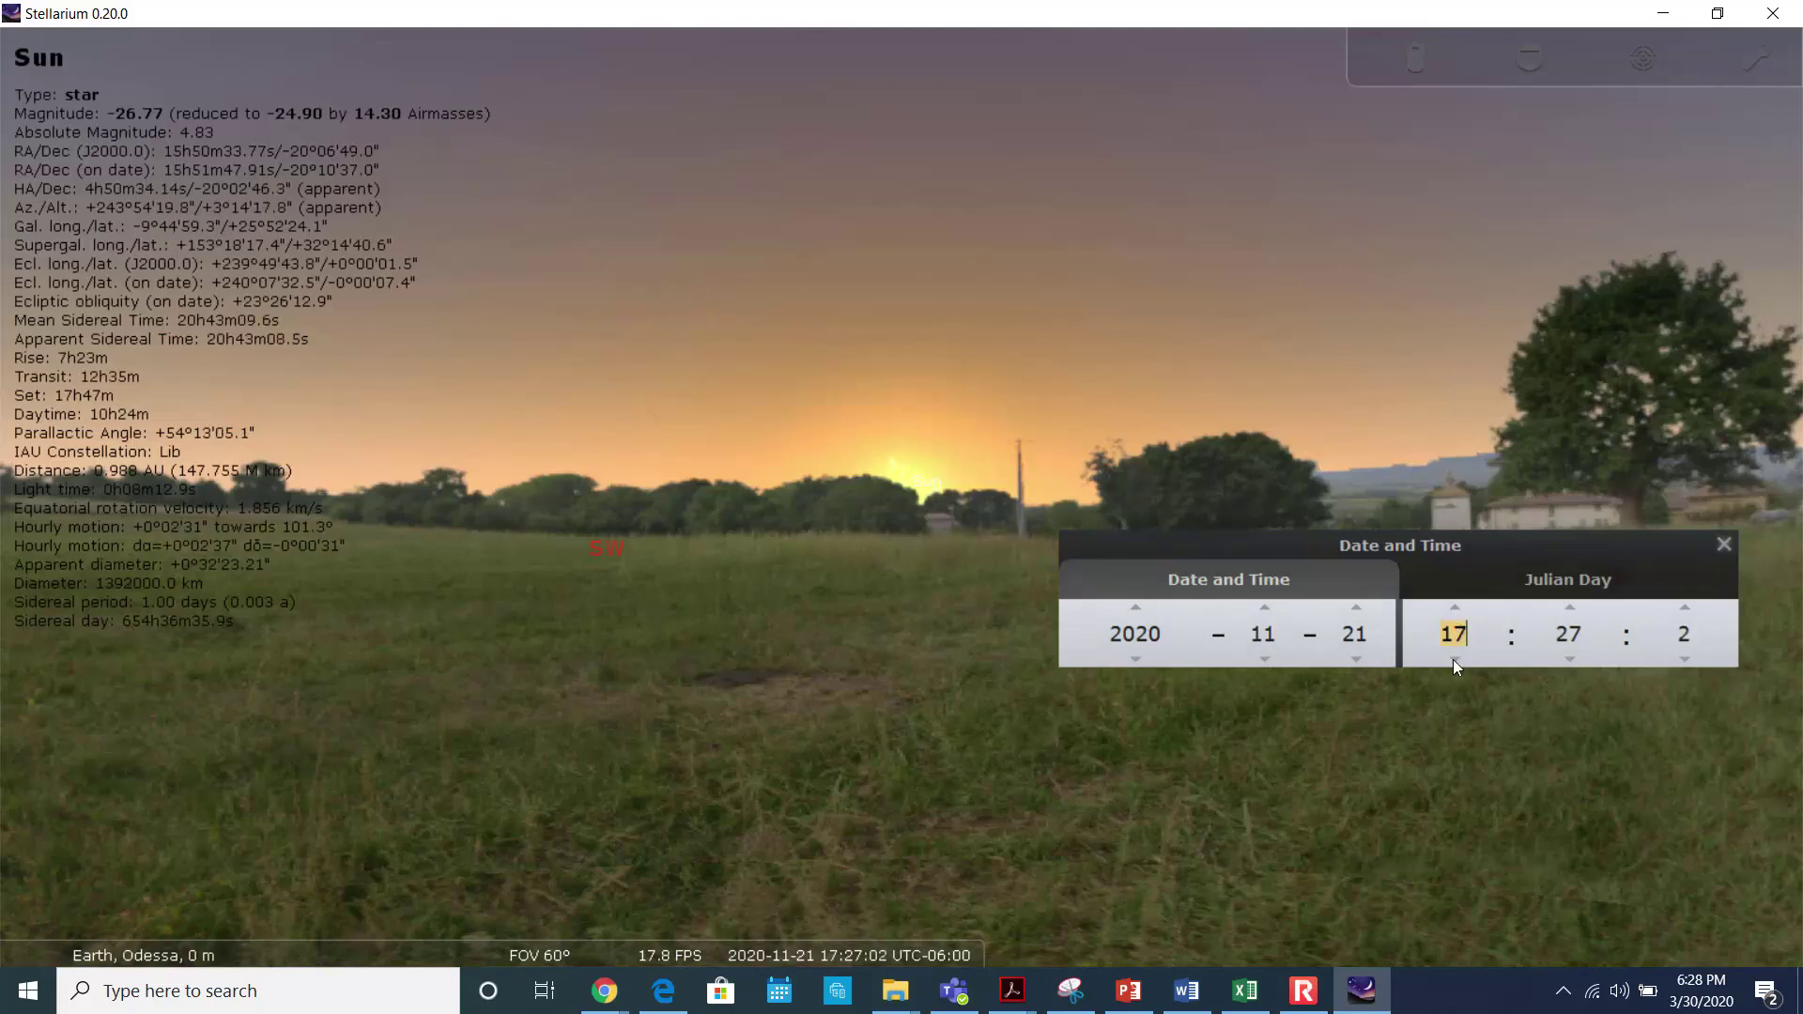
{"action": "left_click", "coordinate": [1454, 659]}
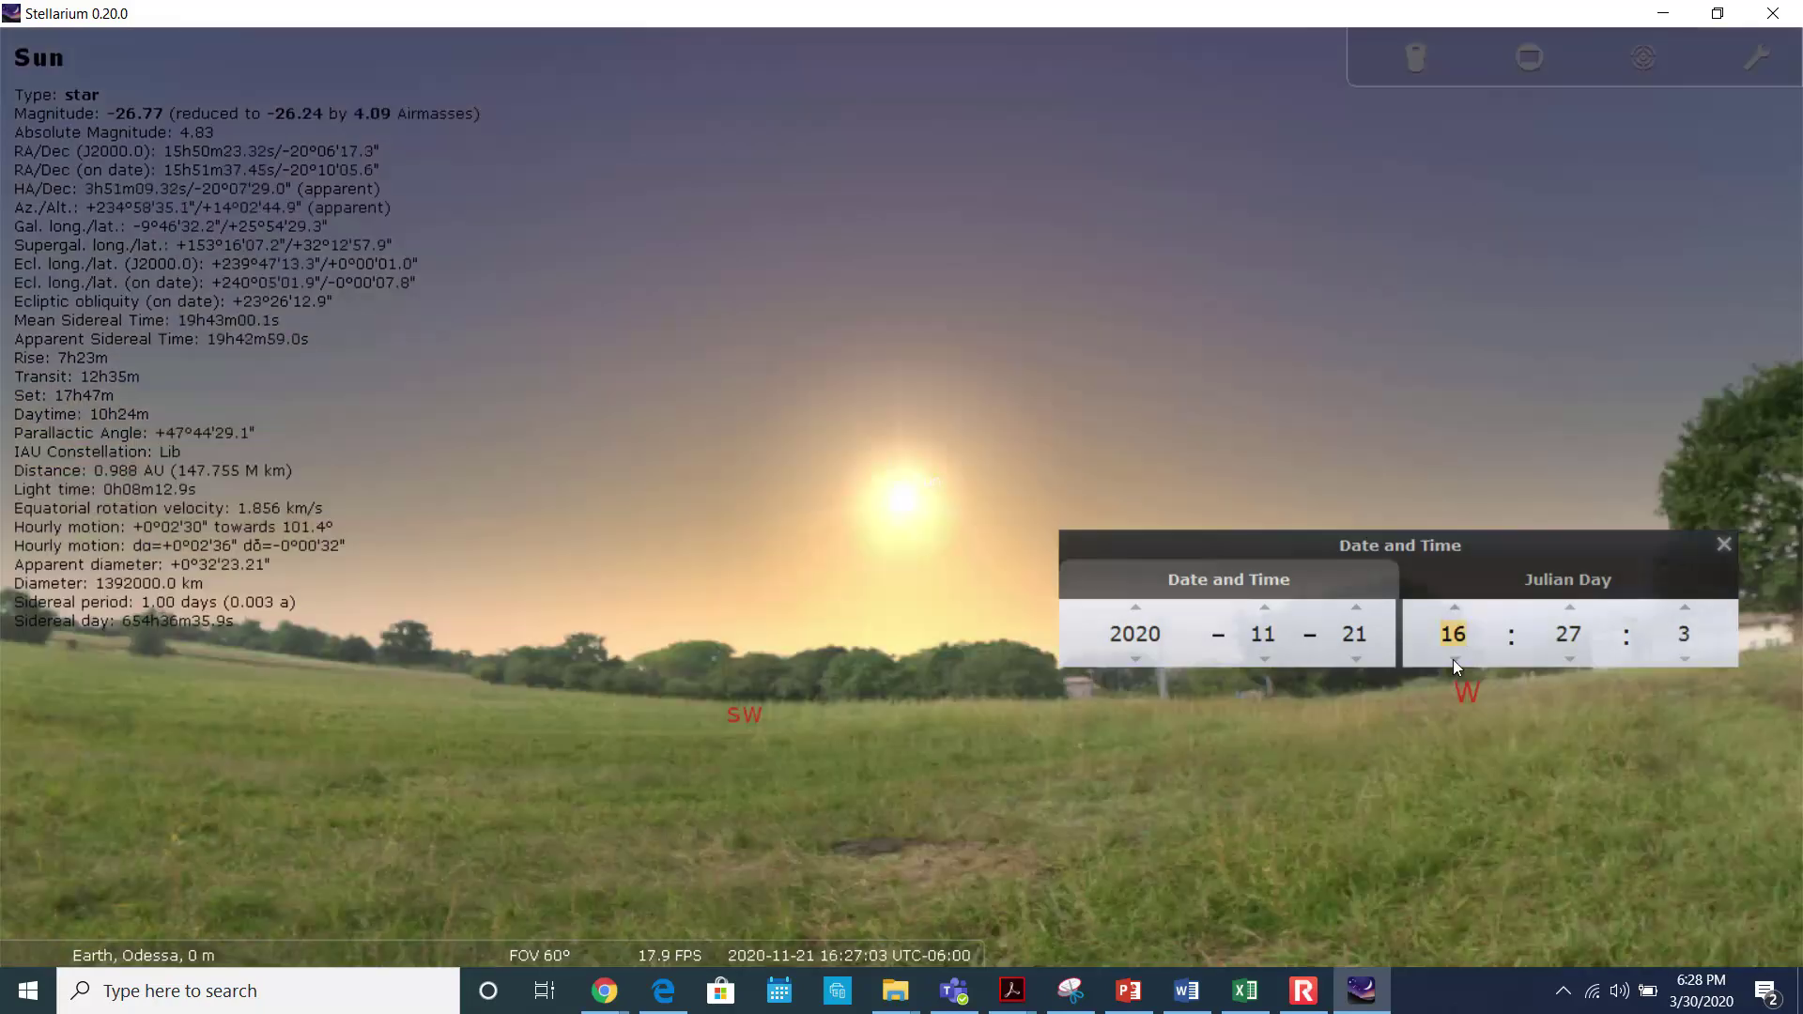
{"action": "left_click", "coordinate": [1456, 605]}
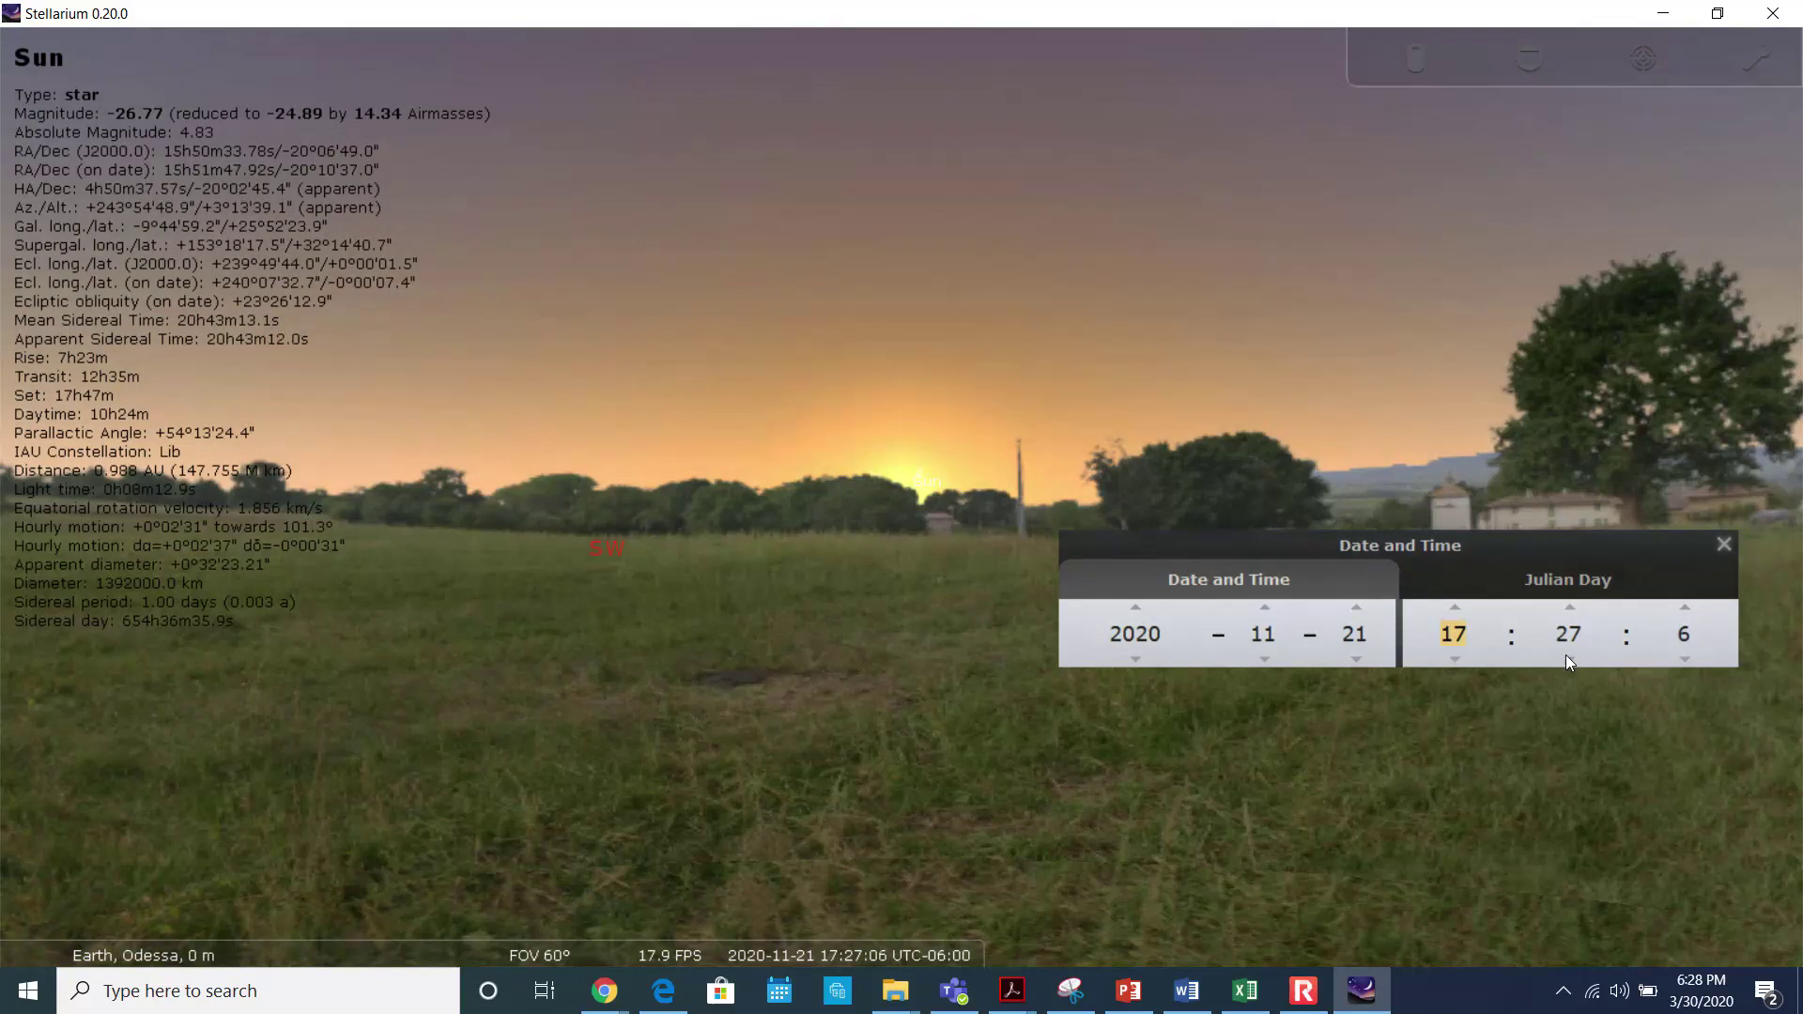
{"action": "scroll", "coordinate": [1564, 655], "scroll_direction": "down", "scroll_amount": 7}
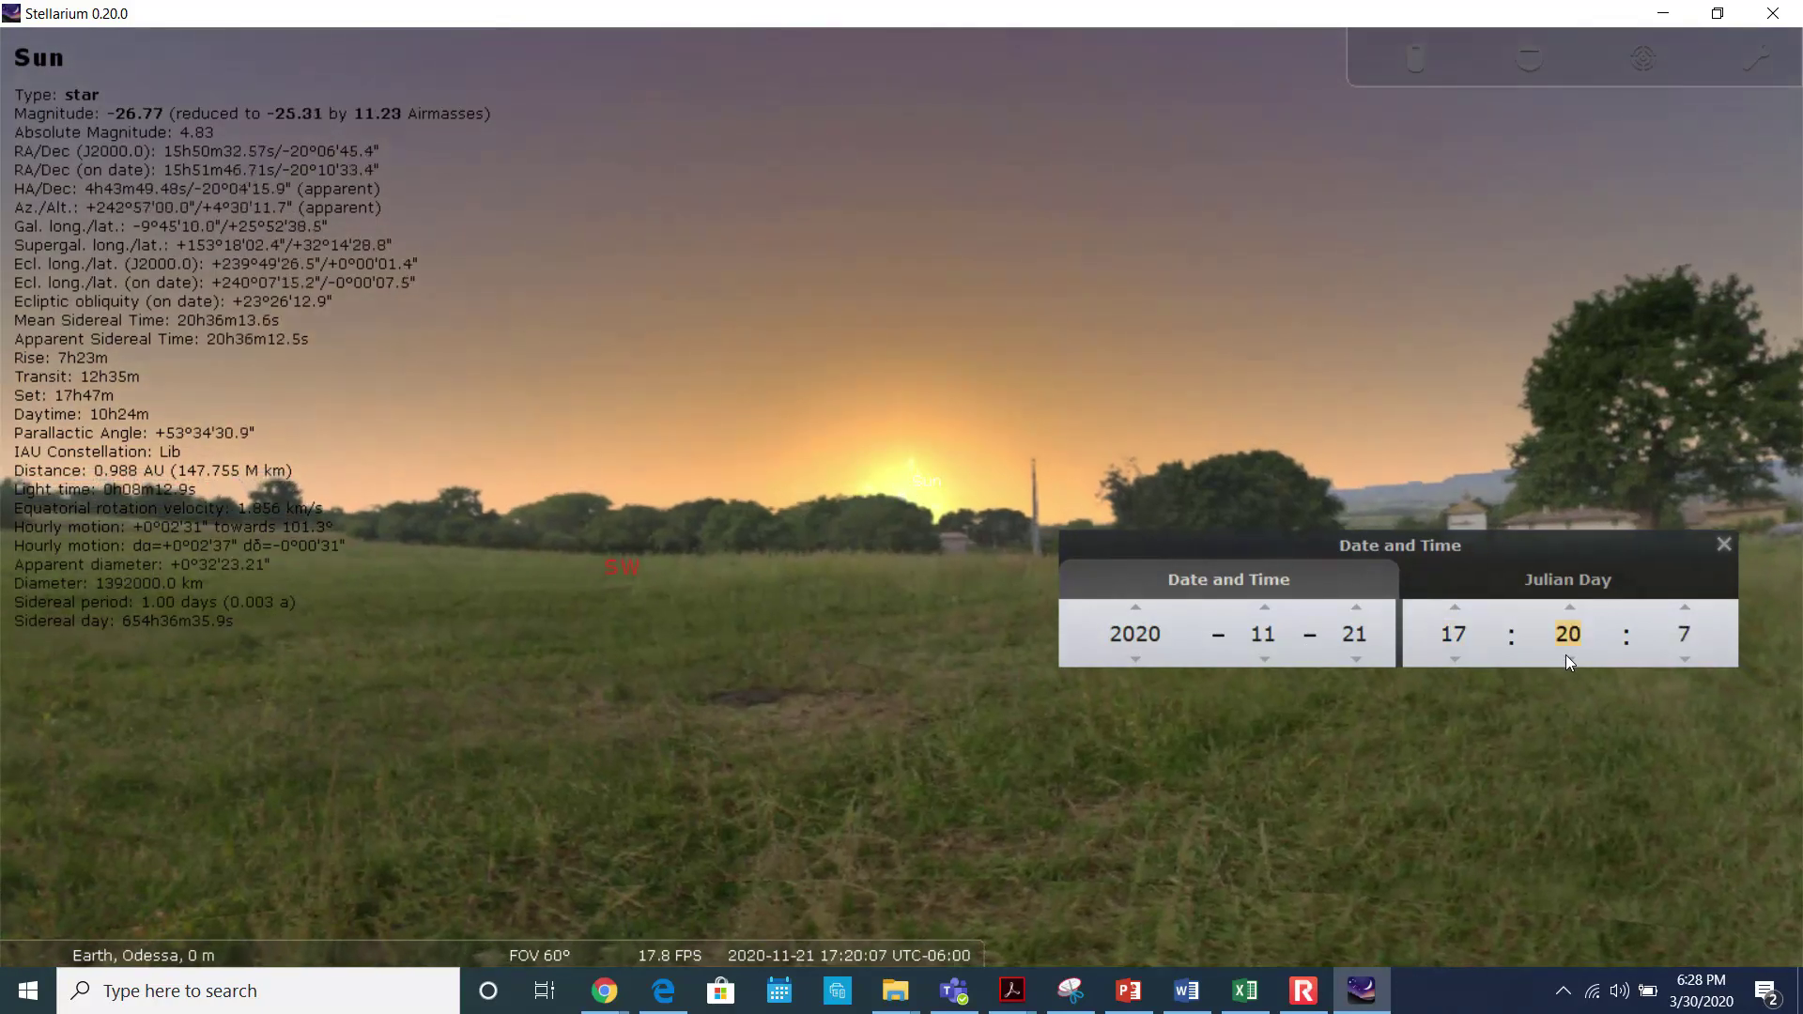
- Adjust the minutes to reach 17:45, when the Sun sets at Odessa
{"action": "left_click", "coordinate": [1576, 610]}
{"action": "left_click", "coordinate": [1576, 610]}
{"action": "left_click", "coordinate": [1576, 611]}
{"action": "left_click", "coordinate": [1576, 611]}
{"action": "left_click", "coordinate": [1576, 610]}
{"action": "left_click", "coordinate": [1576, 611]}
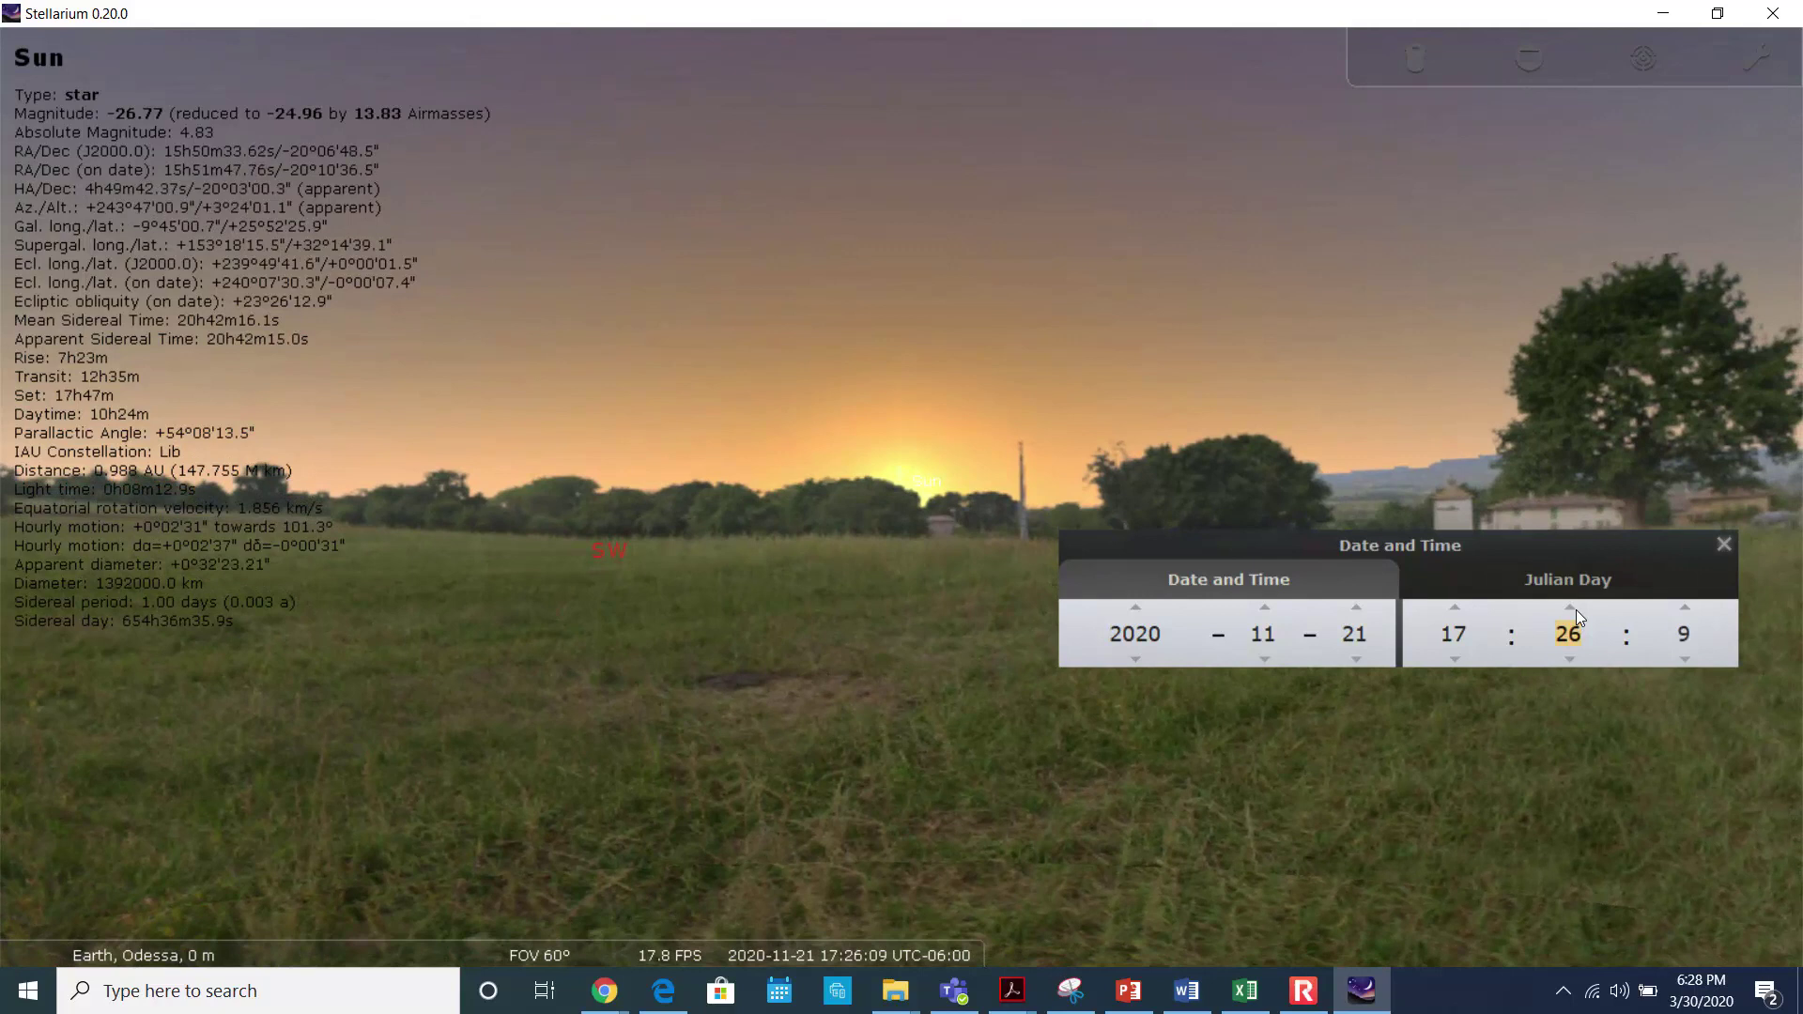
{"action": "left_click", "coordinate": [1576, 611]}
{"action": "left_click", "coordinate": [1576, 610]}
{"action": "left_click", "coordinate": [1576, 610]}
{"action": "left_click", "coordinate": [1576, 610]}
{"action": "left_click", "coordinate": [1576, 610]}
{"action": "left_click", "coordinate": [1576, 611]}
{"action": "left_click", "coordinate": [1576, 611]}
{"action": "left_click", "coordinate": [1576, 610]}
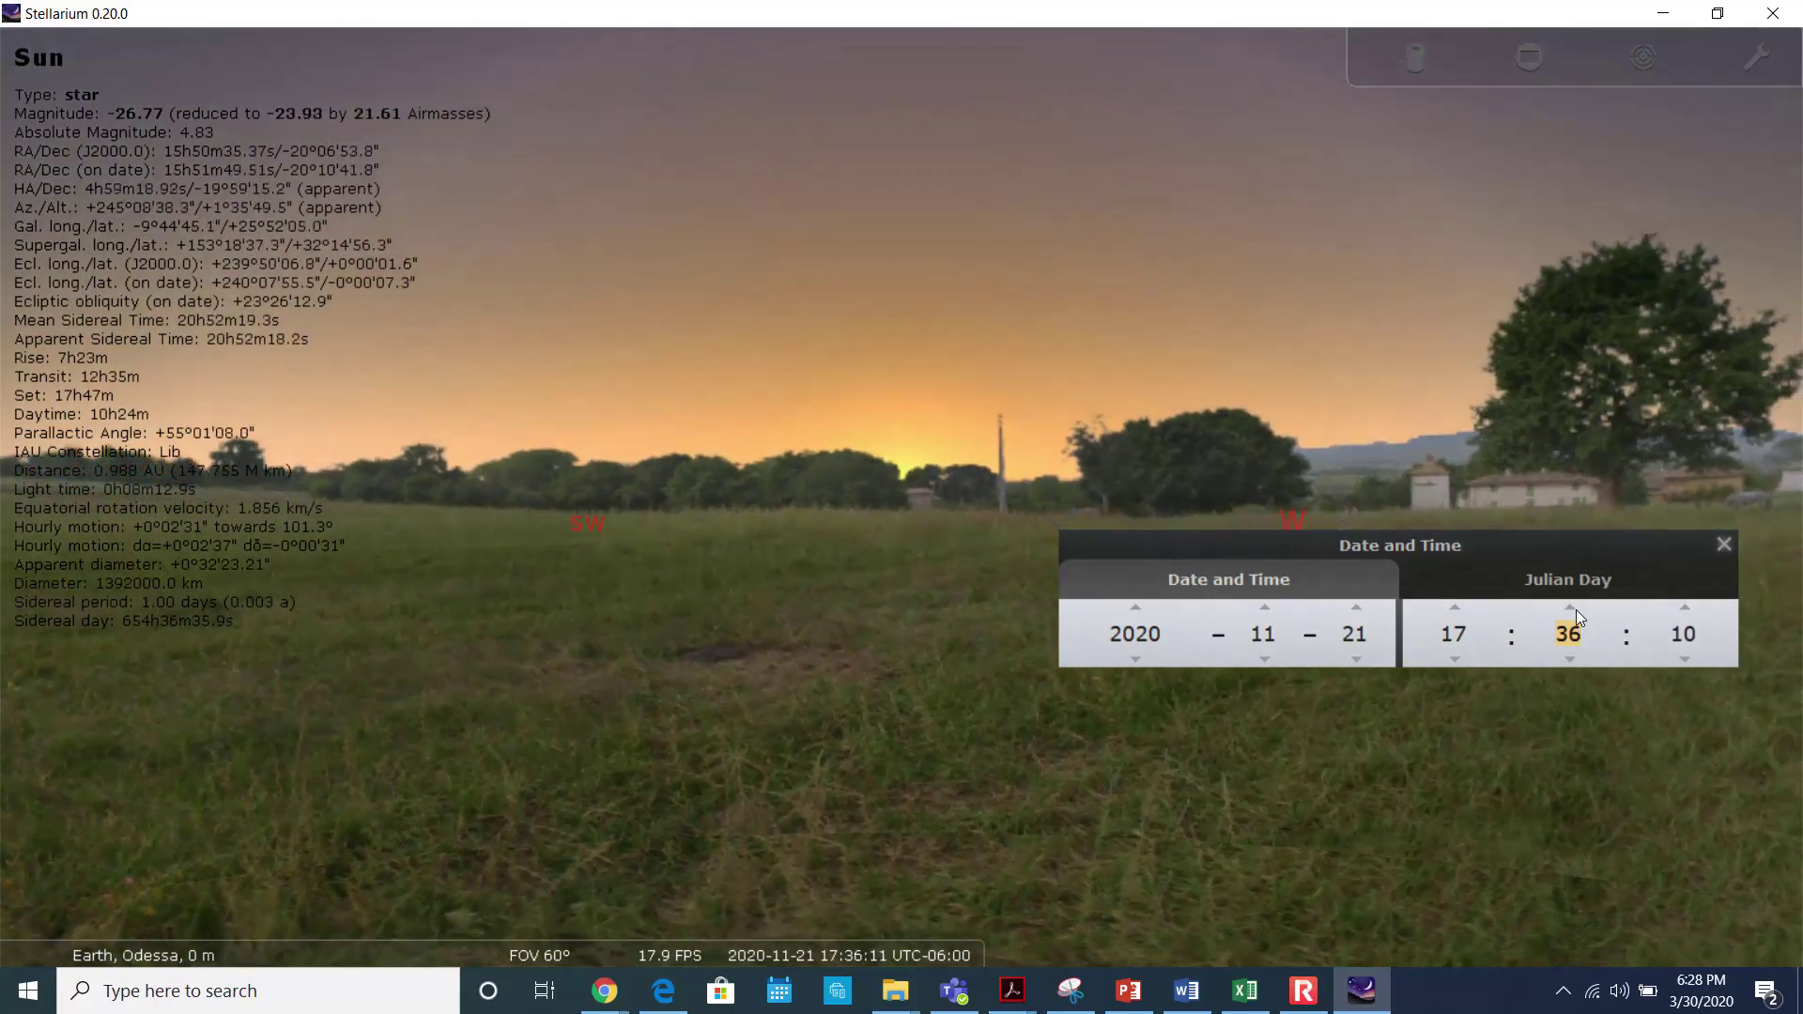
{"action": "left_click", "coordinate": [1576, 611]}
{"action": "left_click", "coordinate": [1576, 610]}
{"action": "left_click", "coordinate": [1575, 611]}
{"action": "left_click", "coordinate": [1576, 611]}
{"action": "left_click", "coordinate": [1576, 610]}
{"action": "left_click", "coordinate": [1575, 610]}
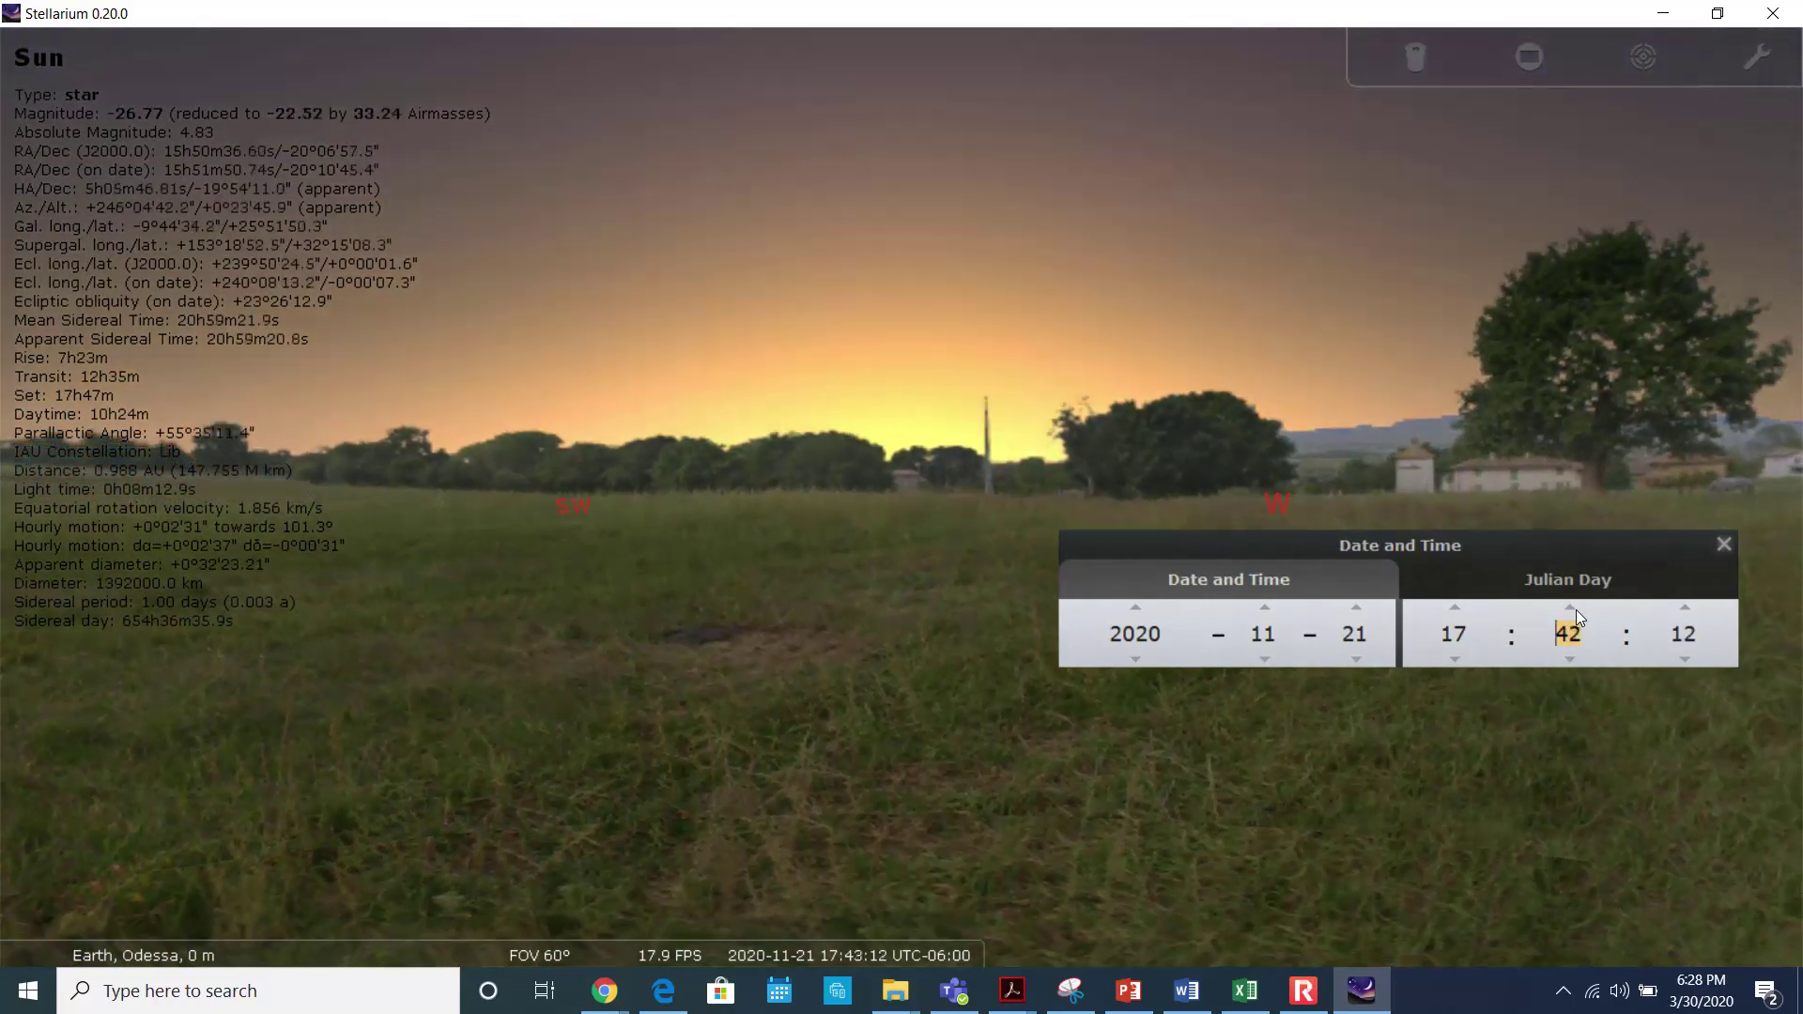
{"action": "left_click", "coordinate": [1576, 611]}
{"action": "left_click", "coordinate": [1576, 611]}
{"action": "left_click", "coordinate": [1576, 610]}
{"action": "left_click", "coordinate": [1576, 610]}
{"action": "left_click", "coordinate": [1576, 610]}
{"action": "left_click", "coordinate": [1576, 611]}
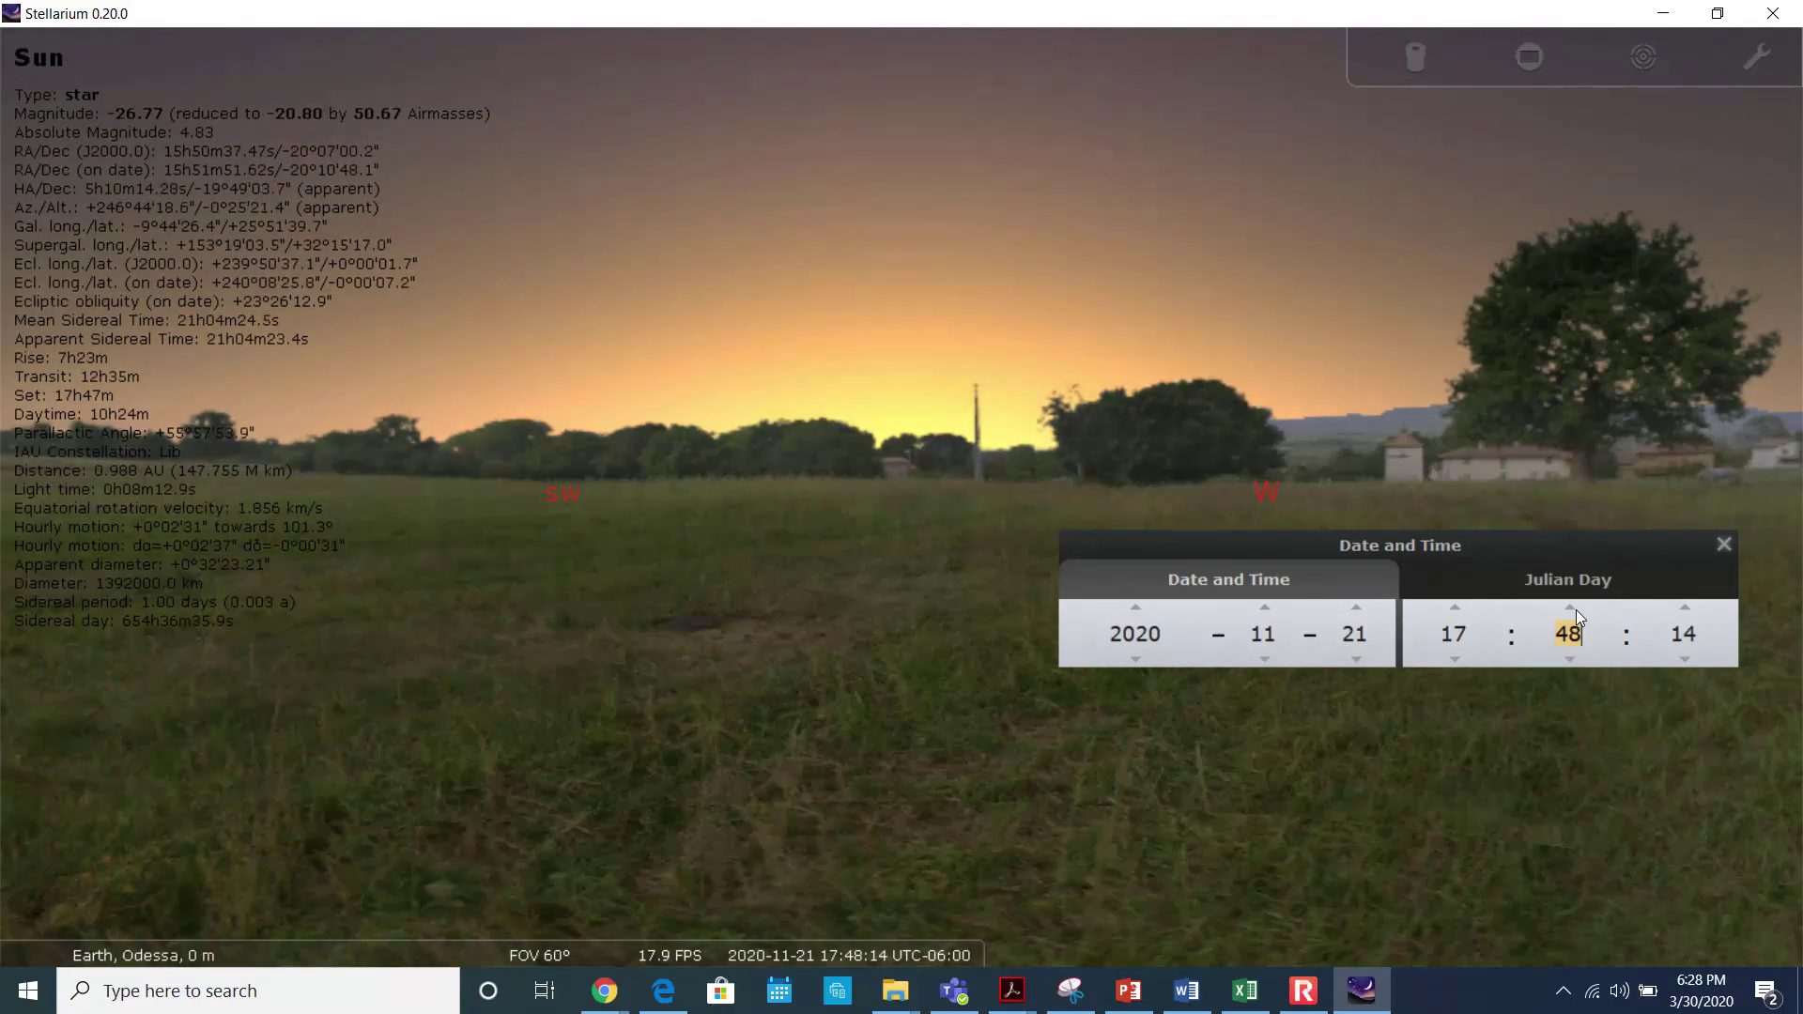
{"action": "left_click", "coordinate": [1575, 657]}
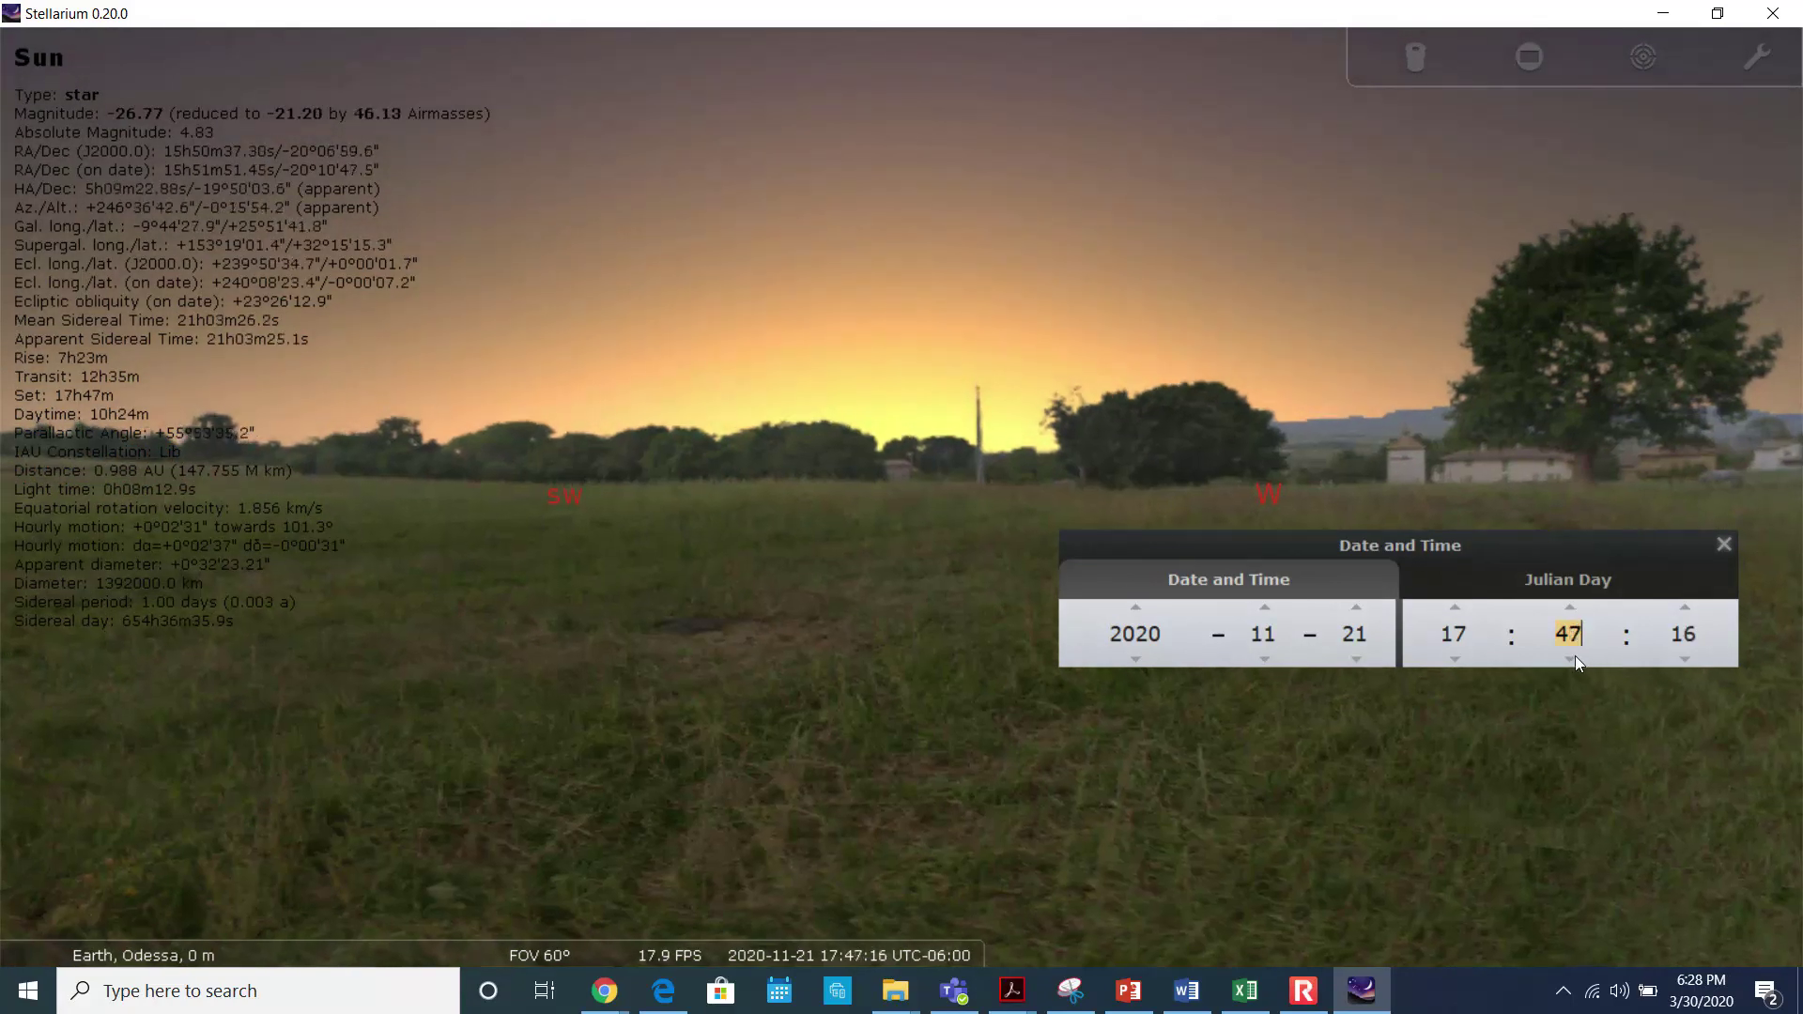
{"action": "left_click", "coordinate": [1575, 657]}
{"action": "left_click", "coordinate": [1575, 657]}
{"action": "left_click", "coordinate": [1575, 657]}
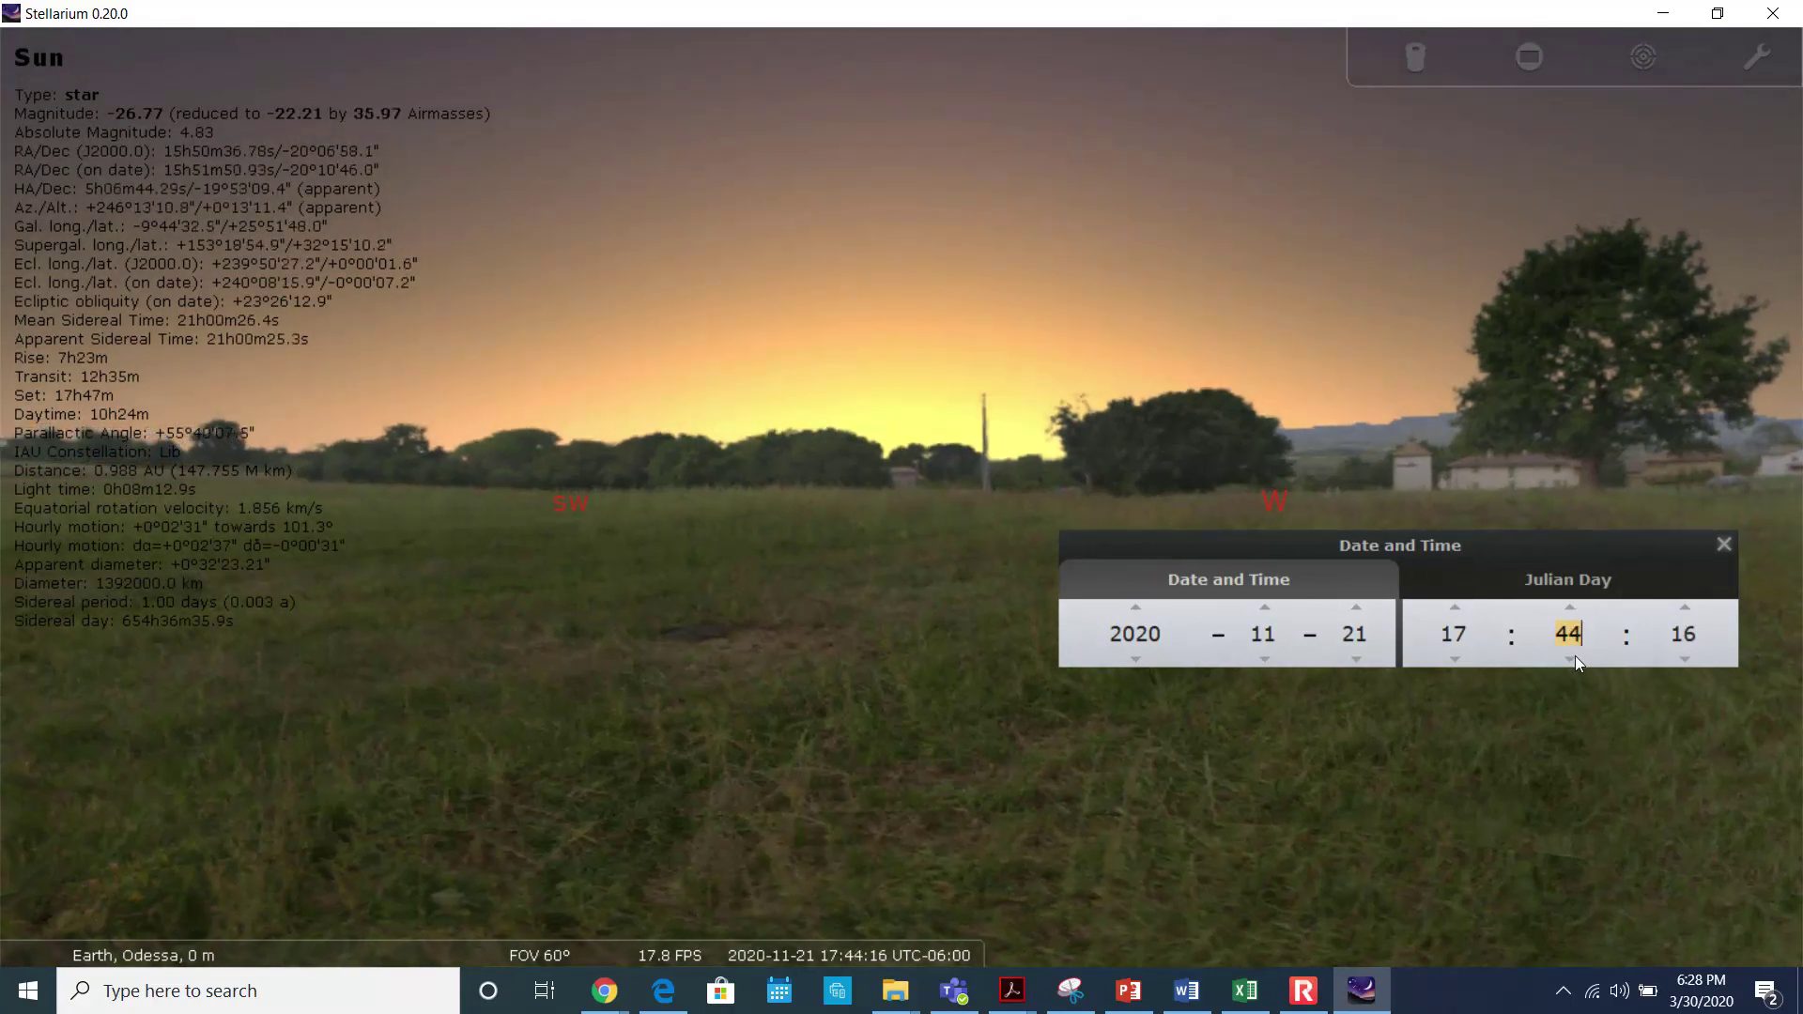
{"action": "left_click", "coordinate": [1570, 609]}
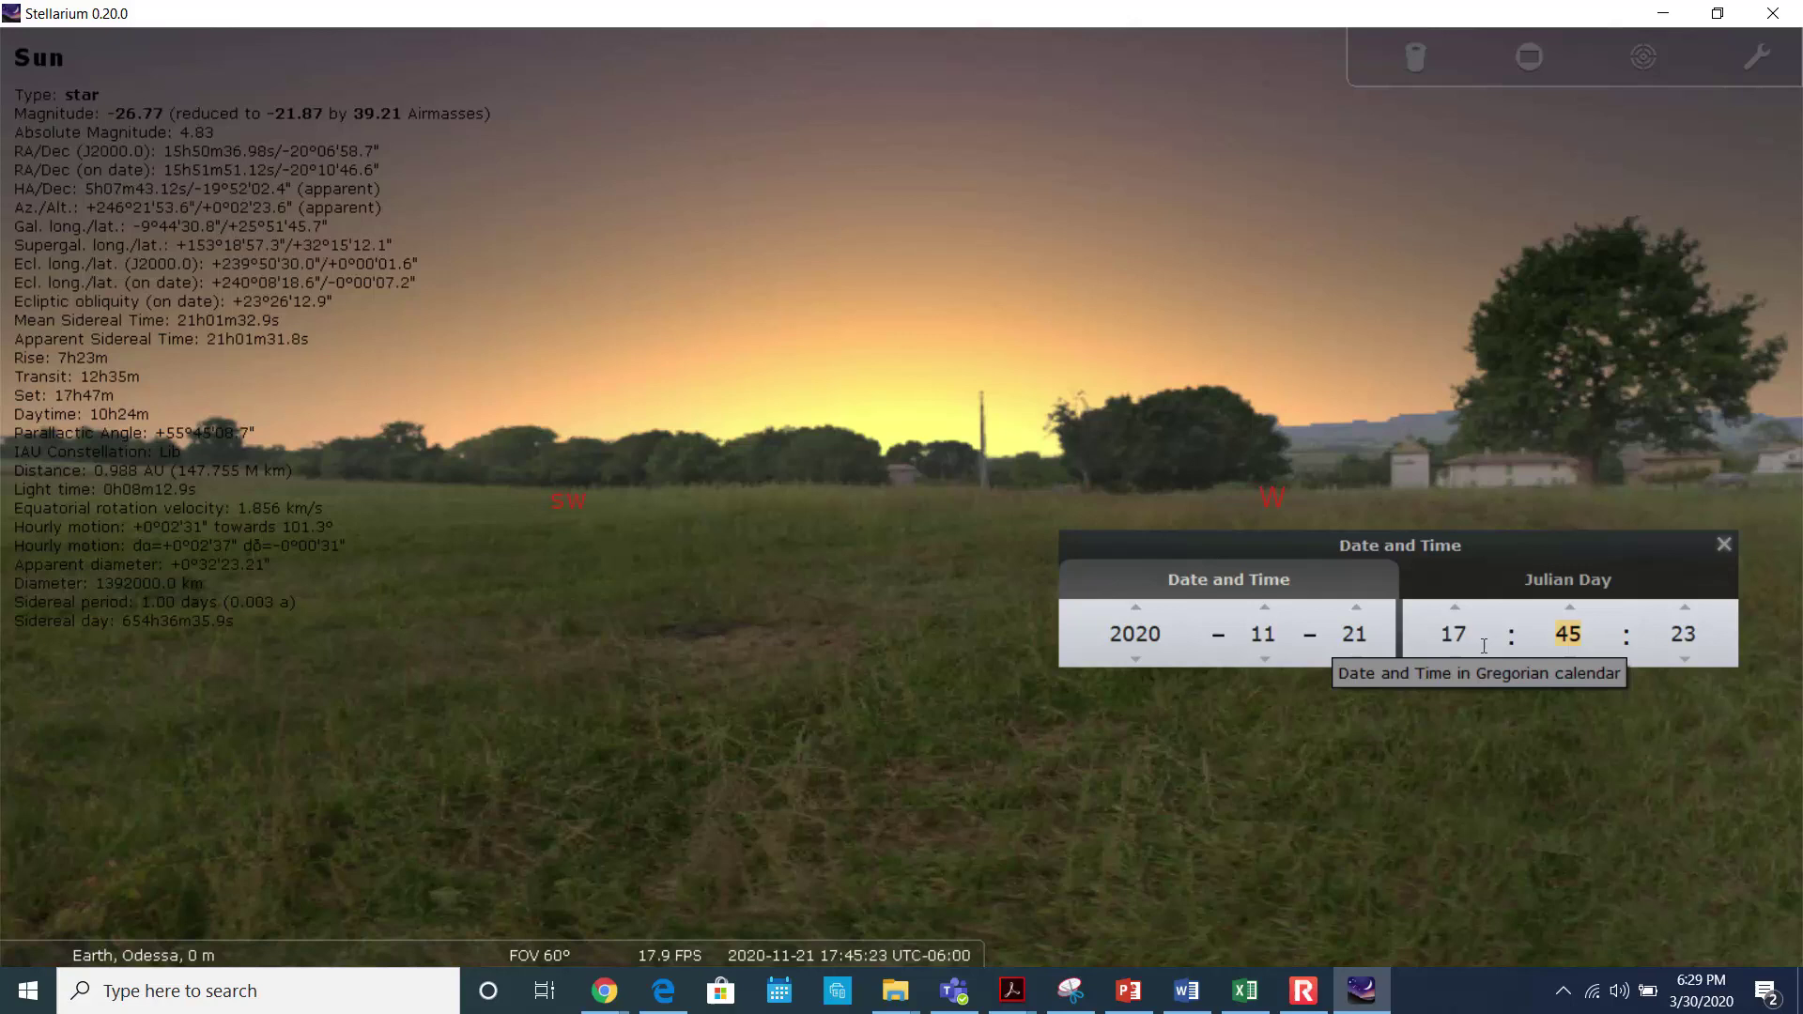
{"action": "left_click", "coordinate": [1256, 1003]}
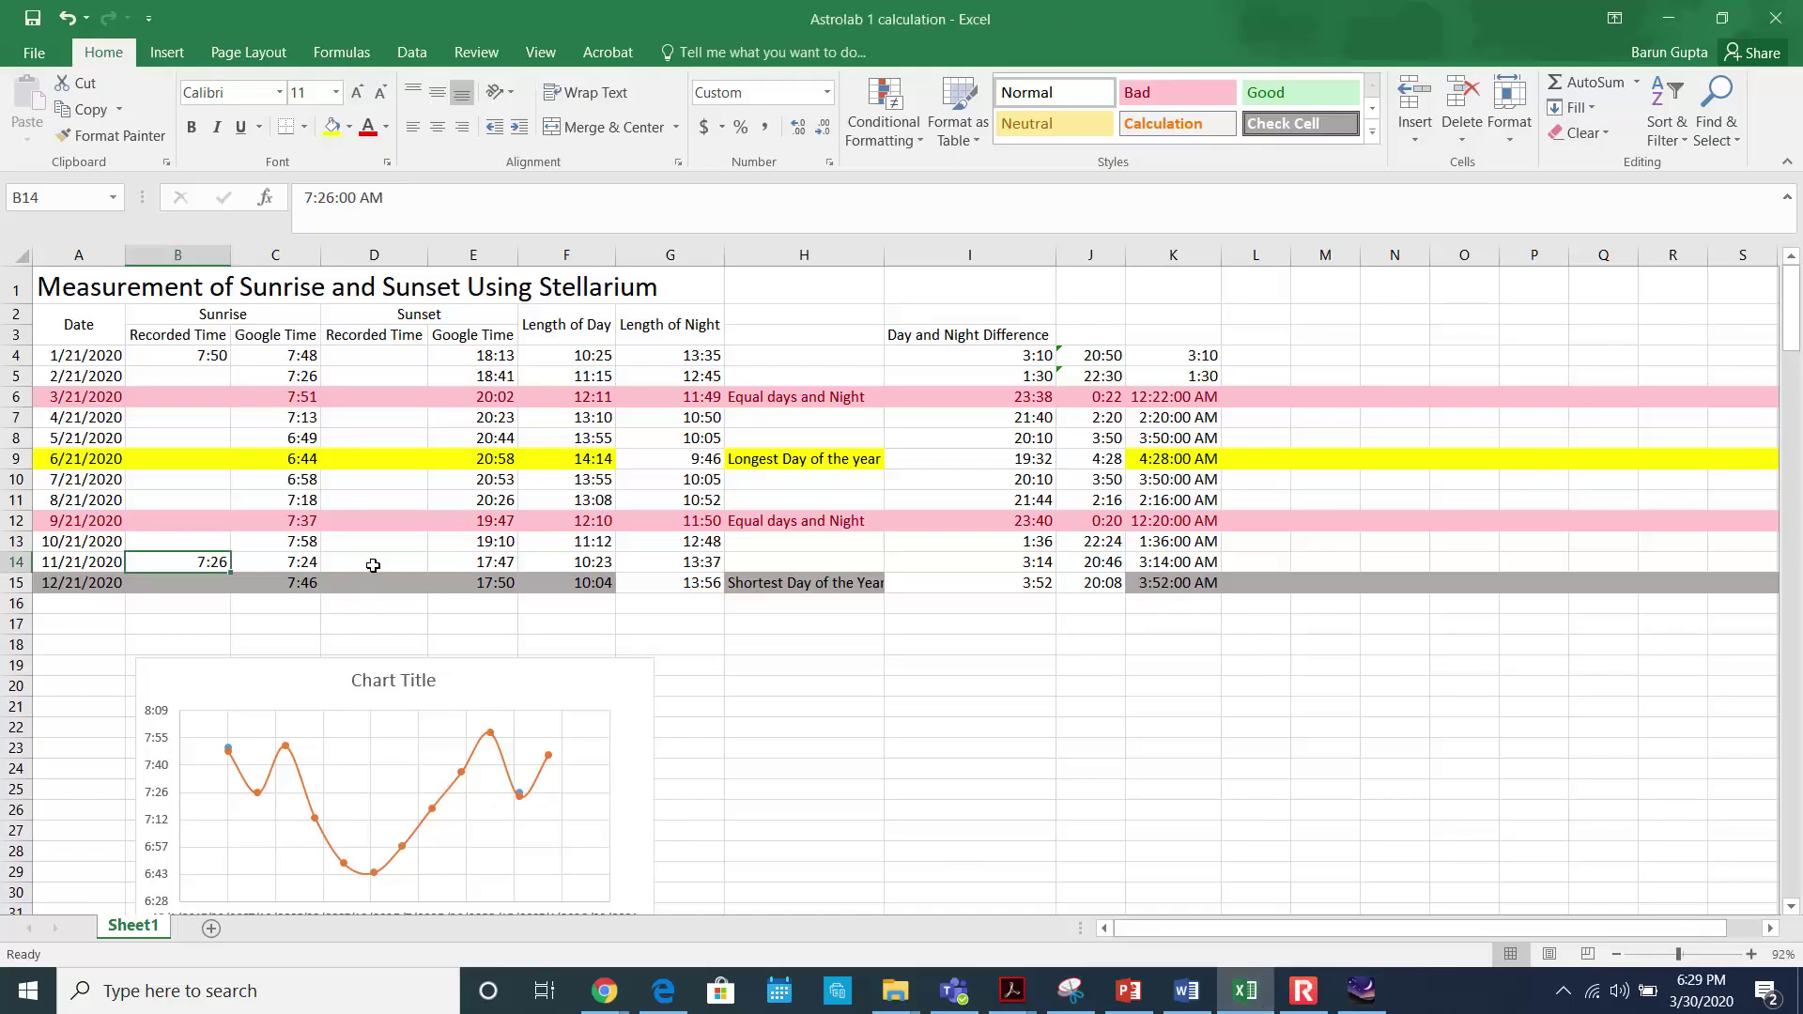
- Record 17:45 as the 11/21/2020 sunset in D14, replacing a mistaken 5: entry
{"action": "left_click", "coordinate": [1361, 991]}
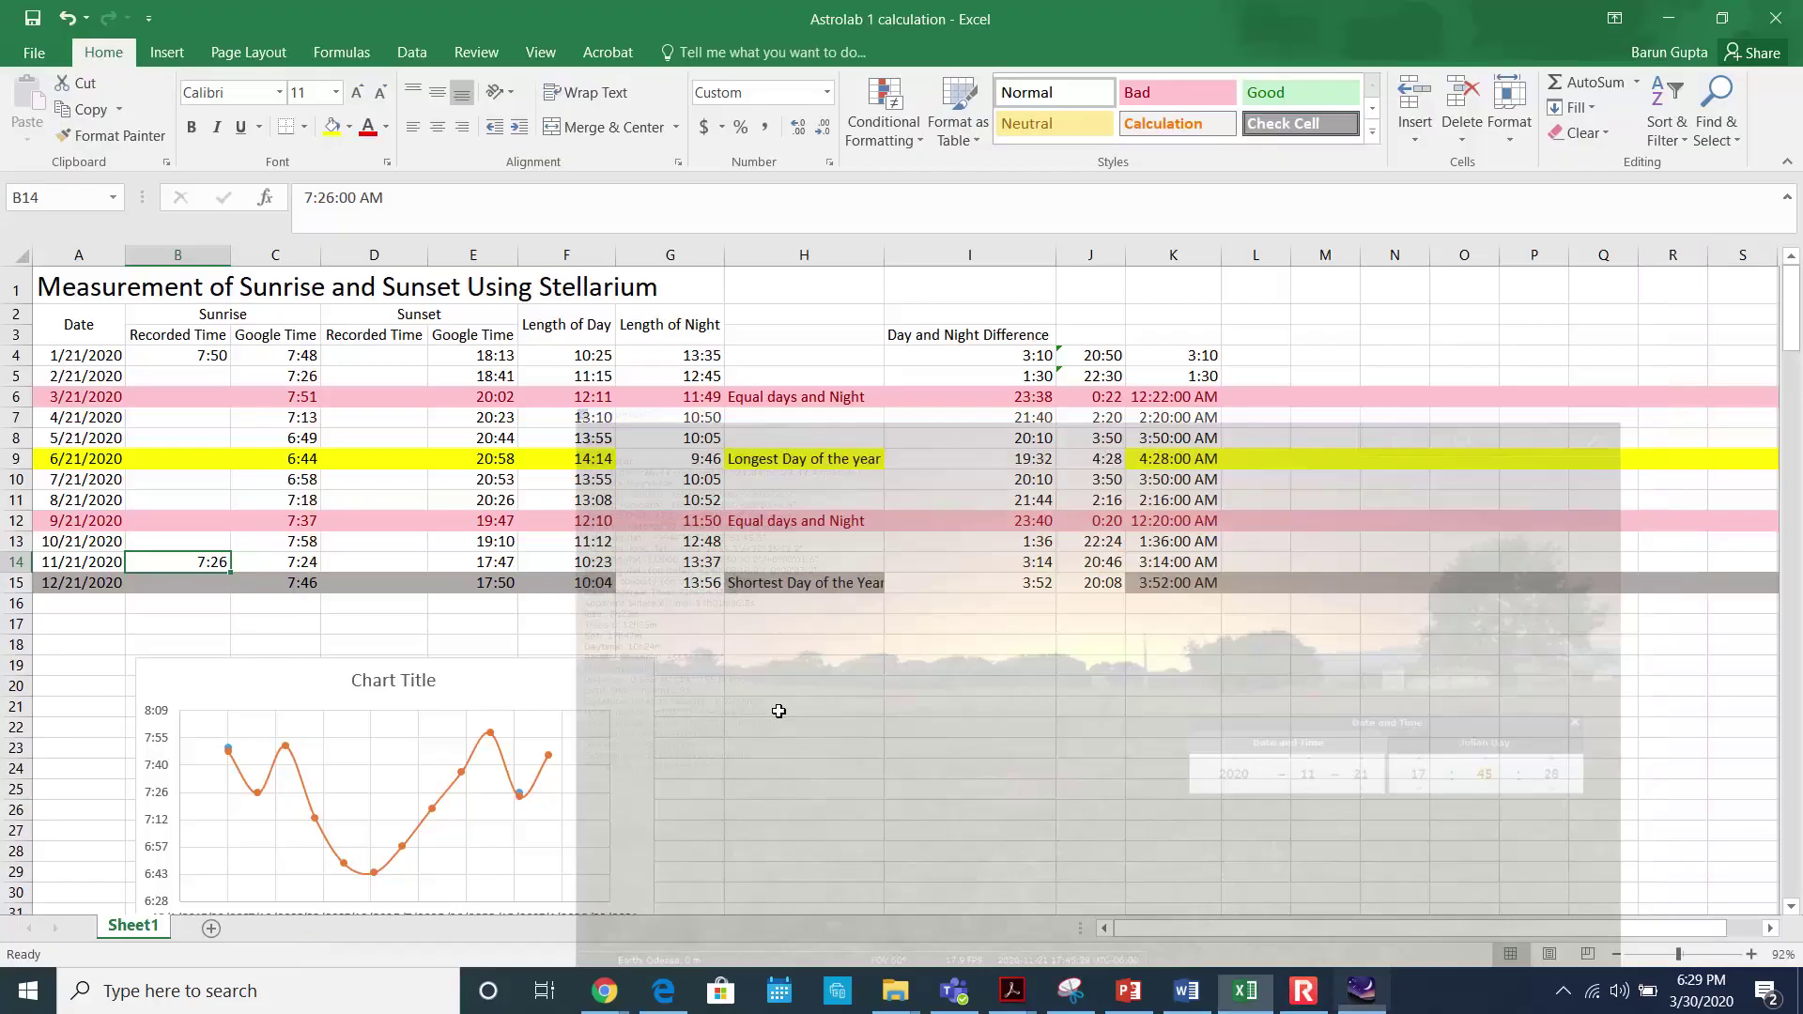
{"action": "left_click", "coordinate": [1362, 991]}
{"action": "left_click", "coordinate": [407, 562]}
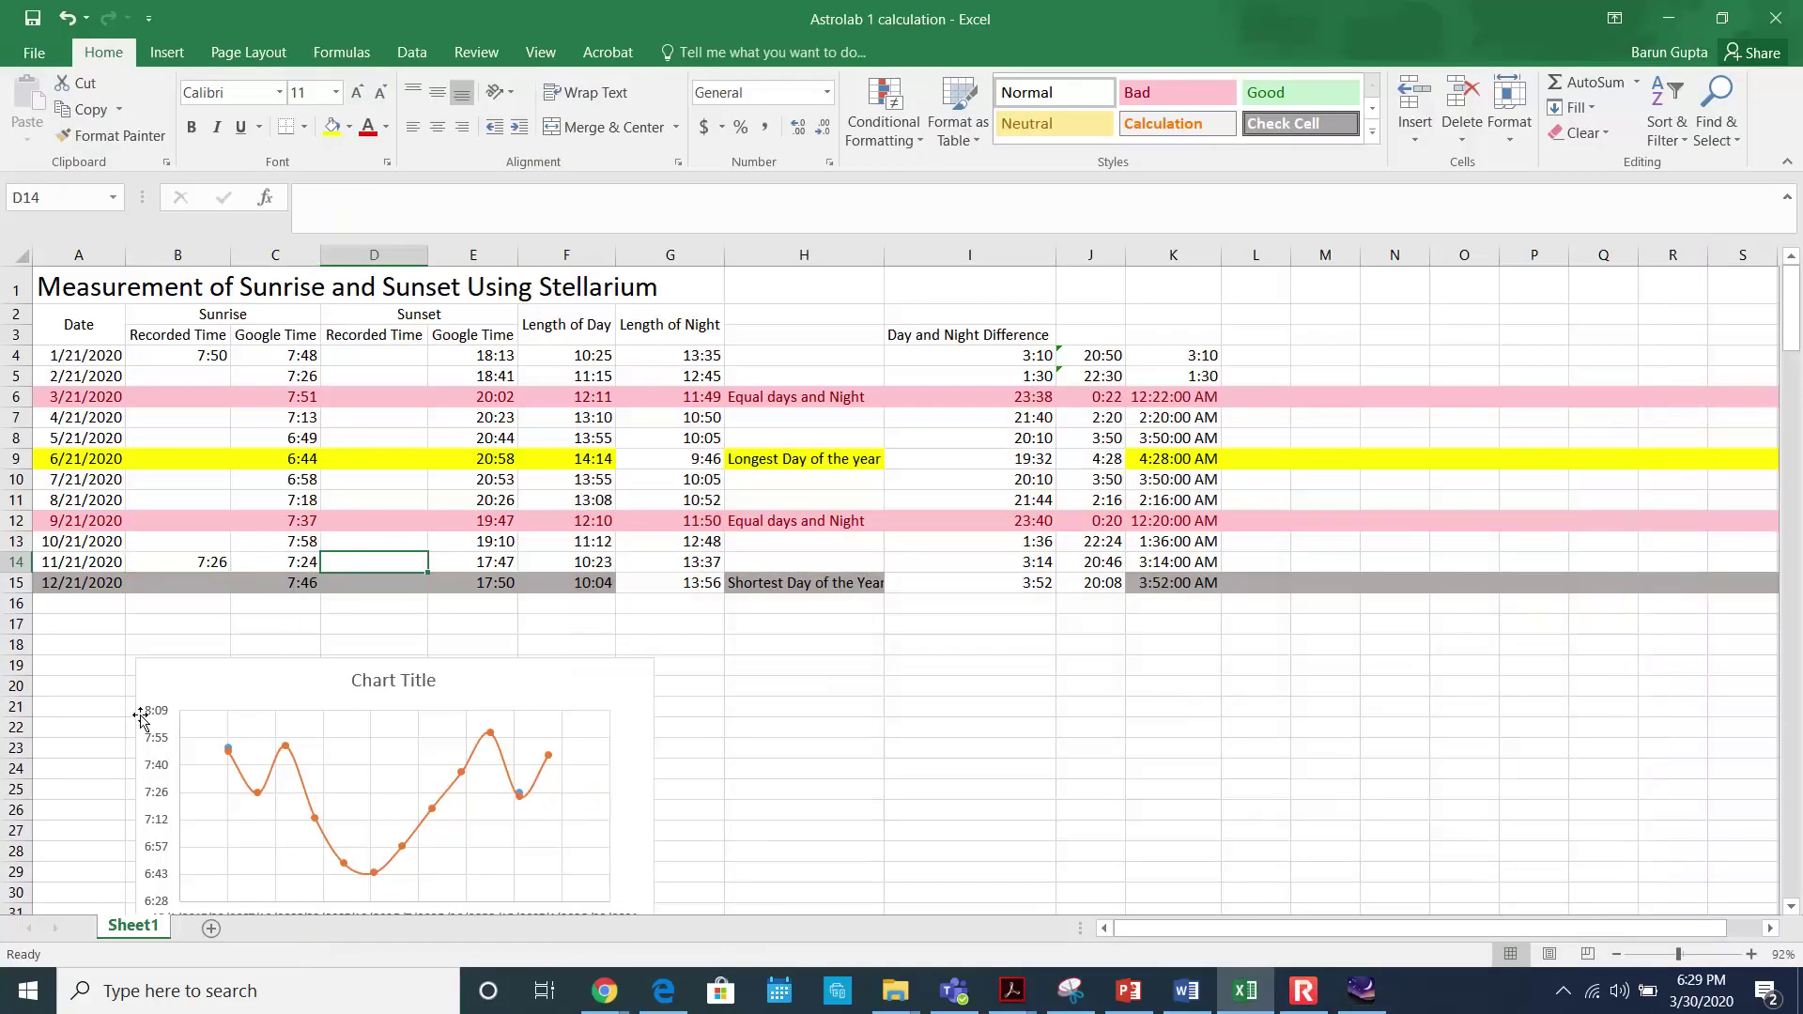
{"action": "type", "text": "5:45"}
{"action": "key", "text": "Return"}
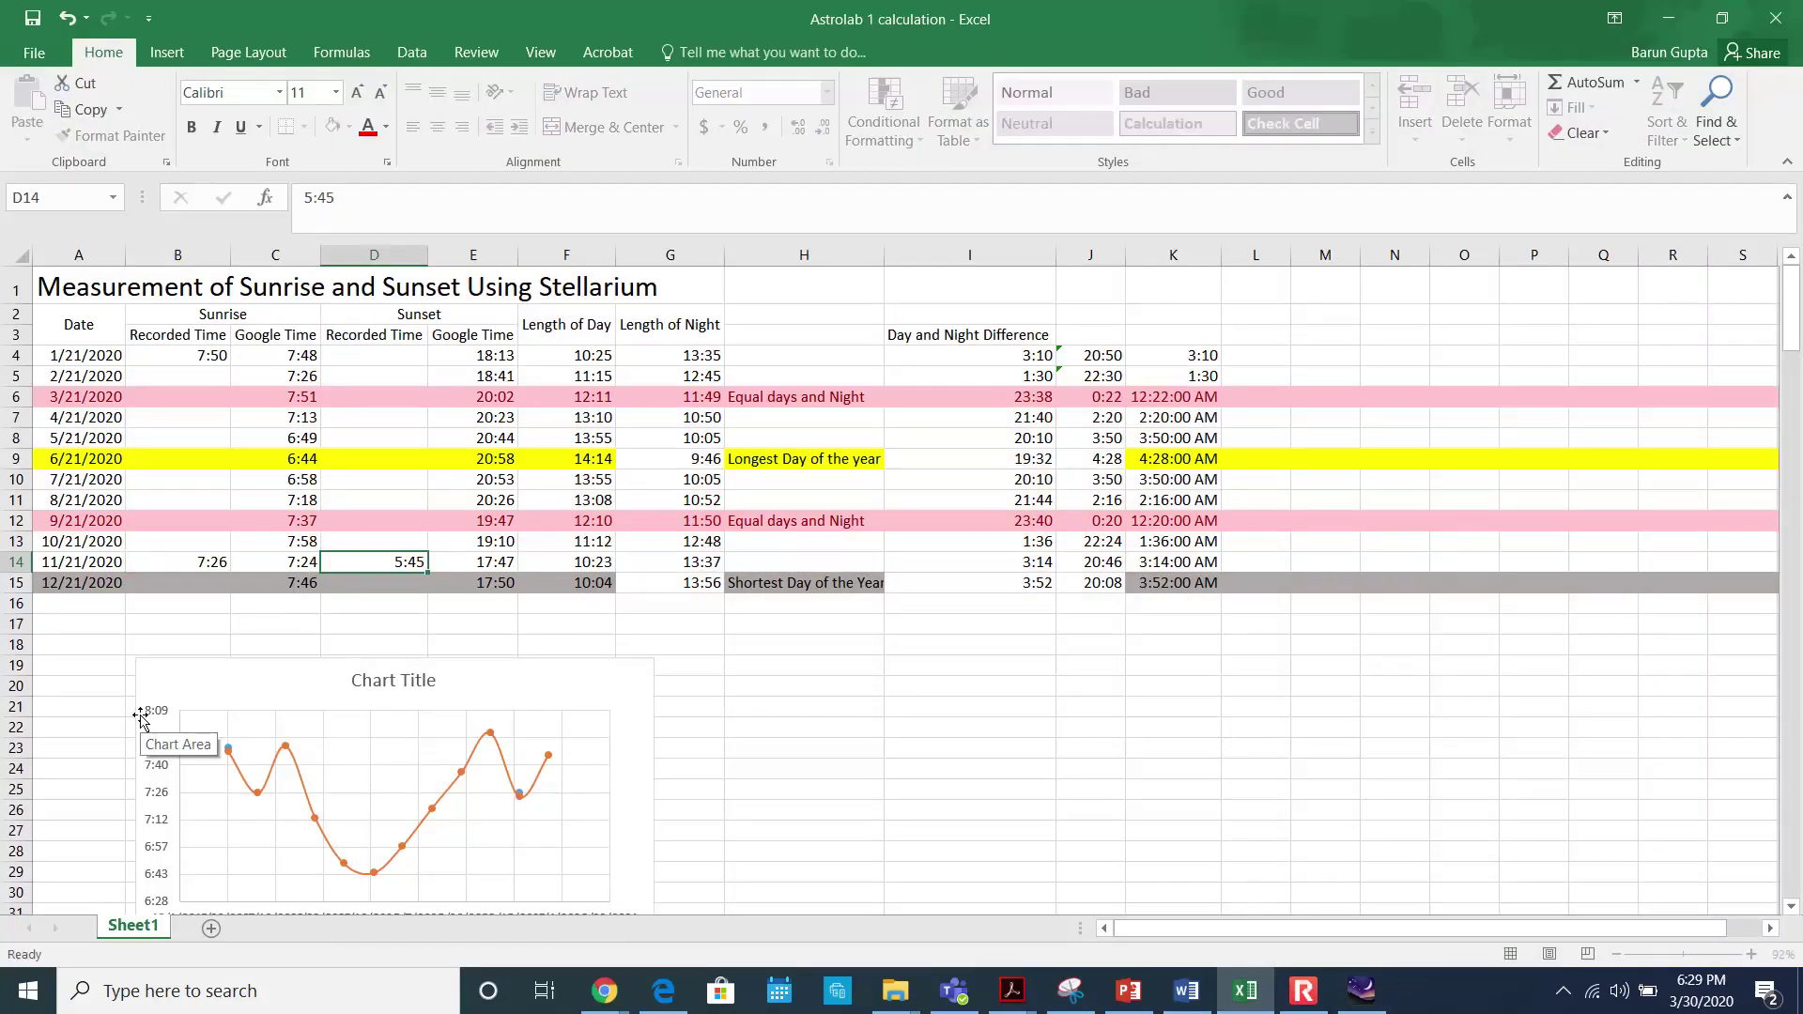
{"action": "left_click", "coordinate": [396, 563]}
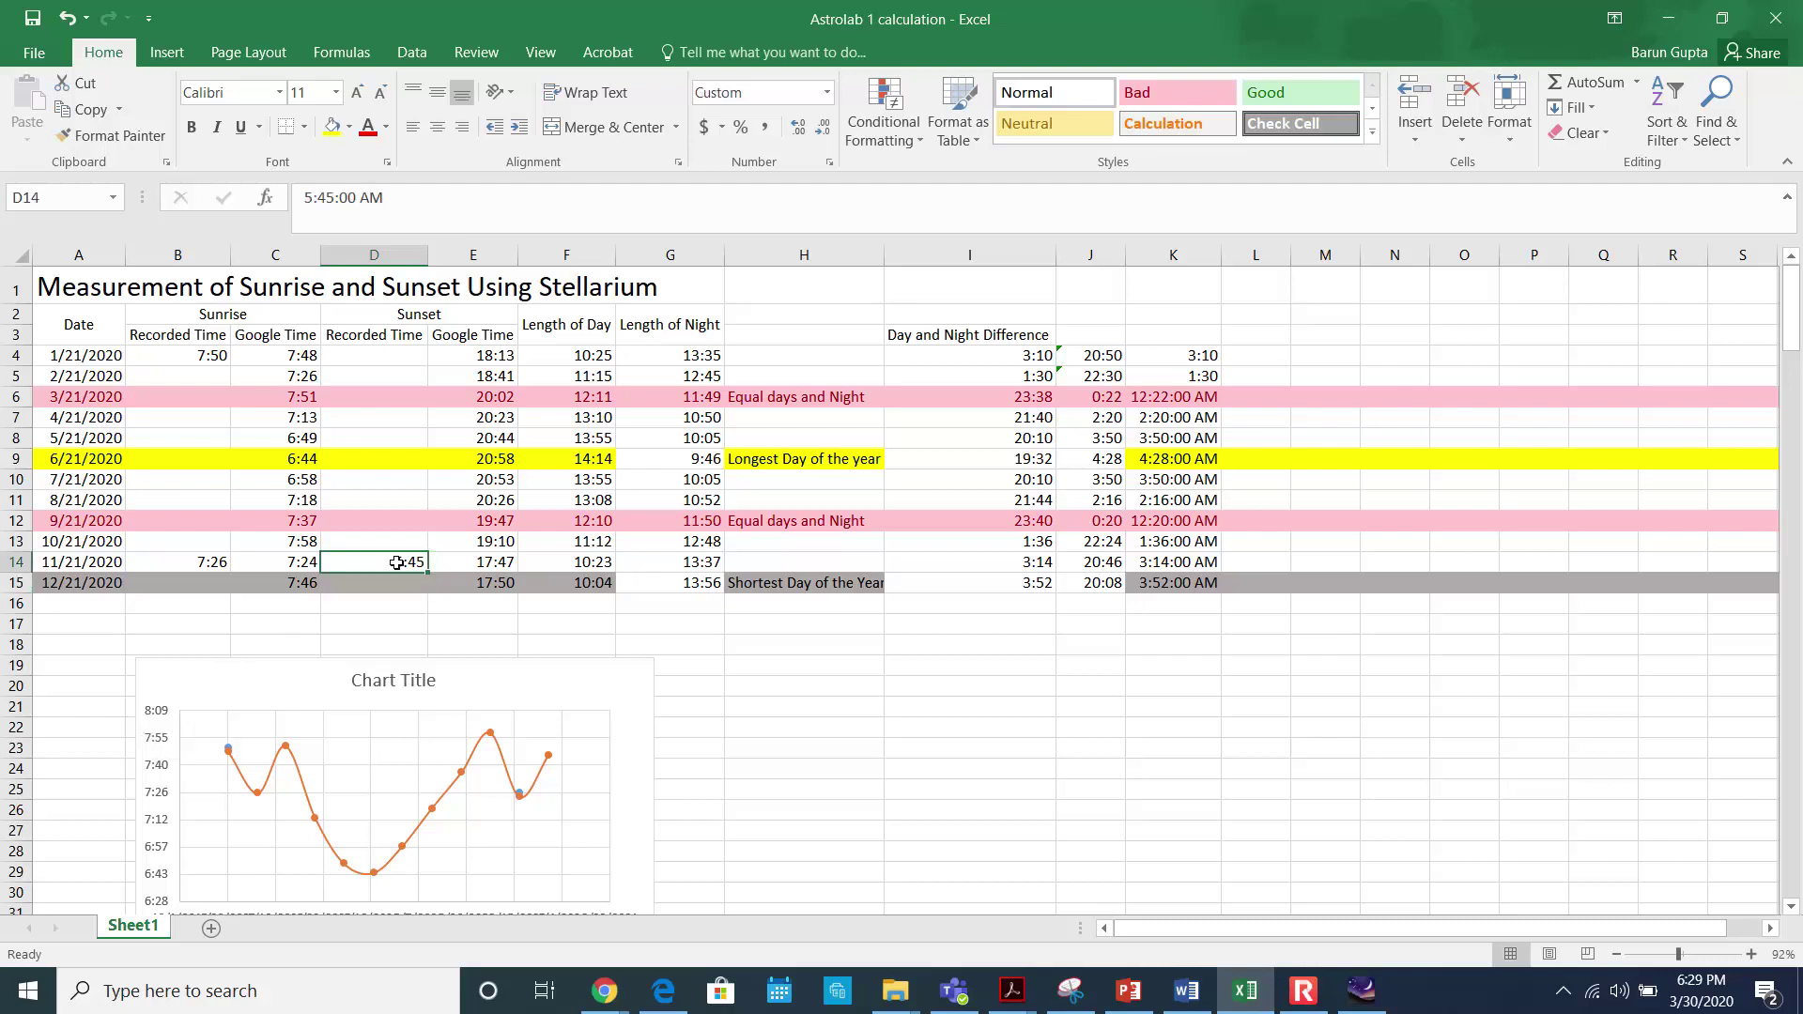
{"action": "type", "text": "1"}
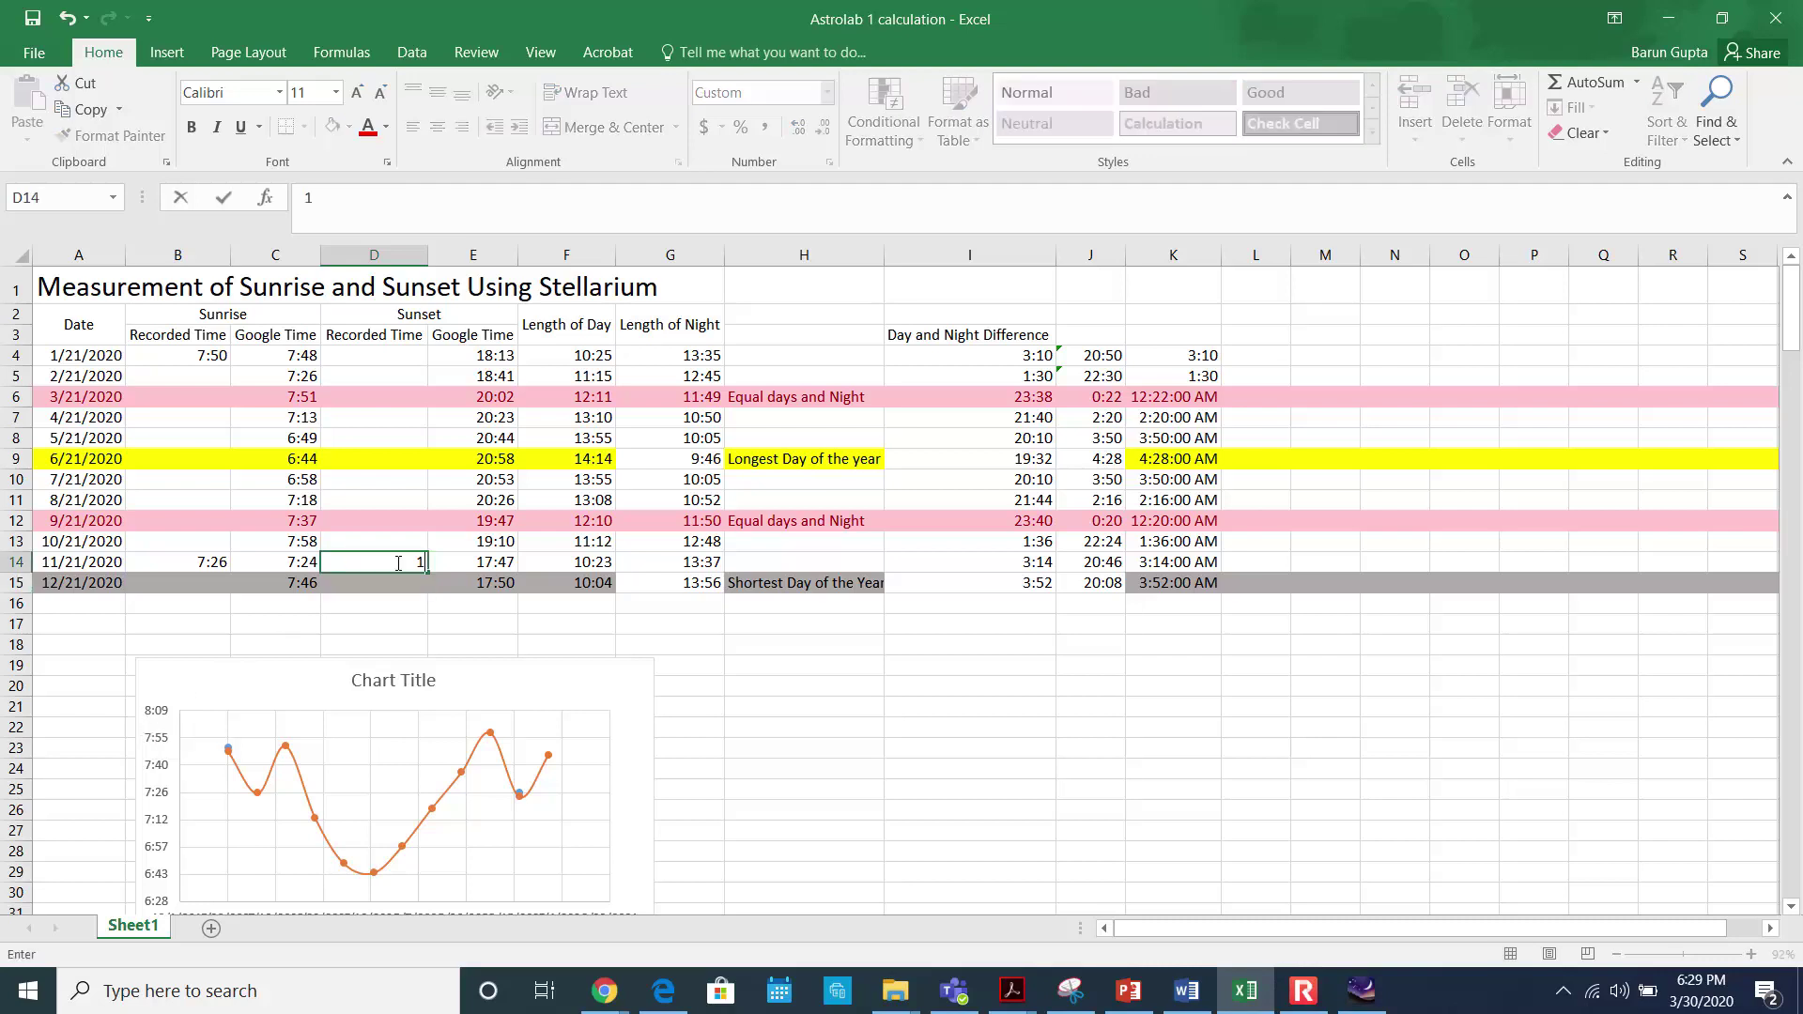
{"action": "type", "text": "7:45"}
{"action": "key", "text": "Return"}
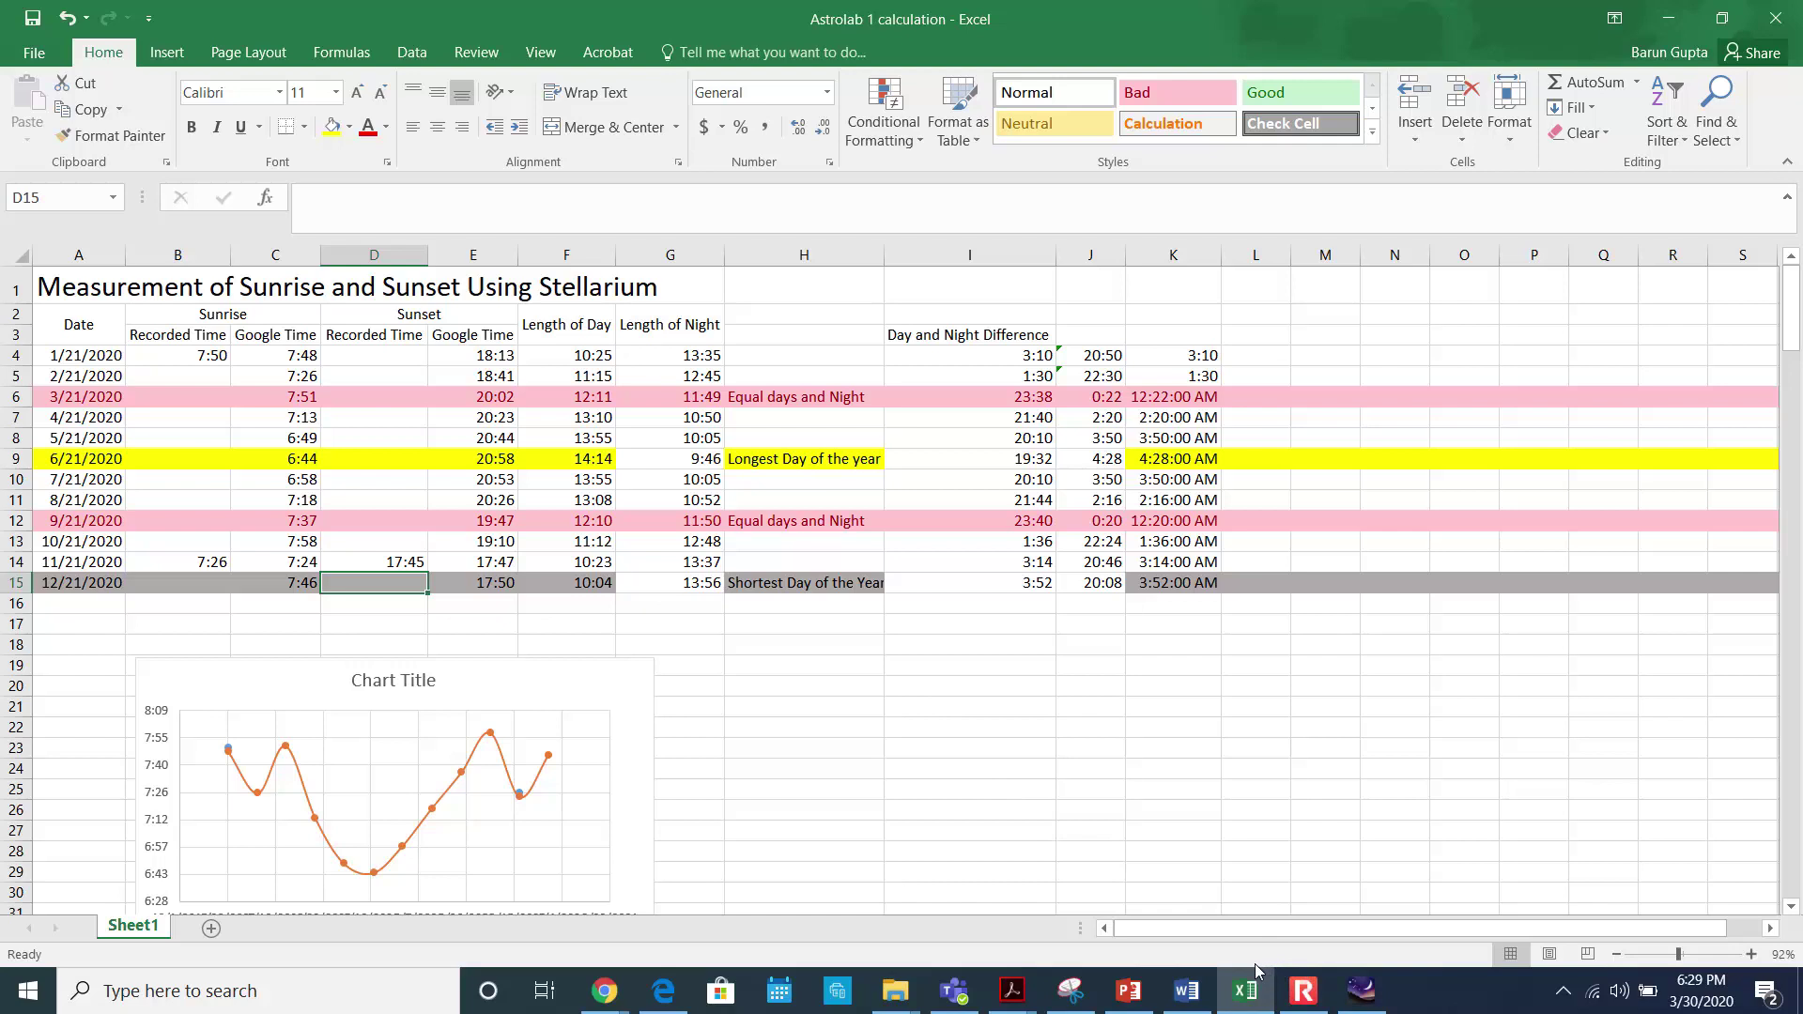
- Bring the Stellarium window with its Date and Time dialog back in front of Excel
{"action": "left_click", "coordinate": [1362, 990]}
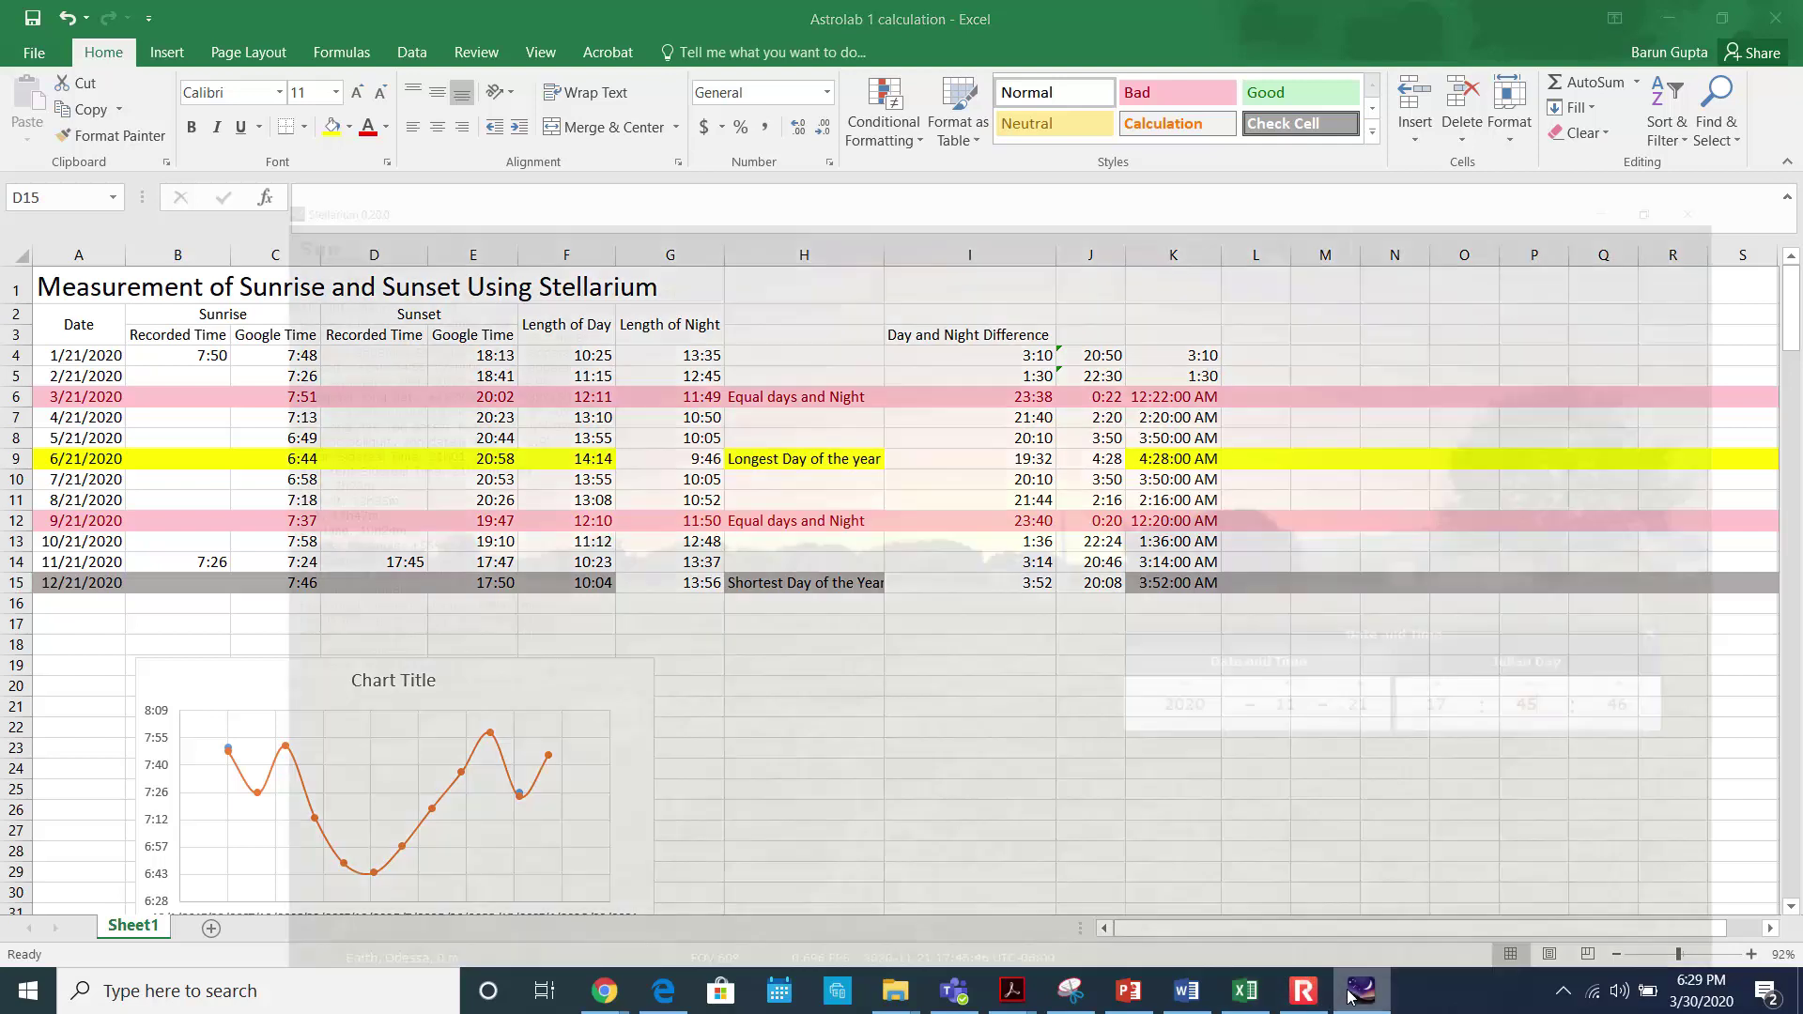